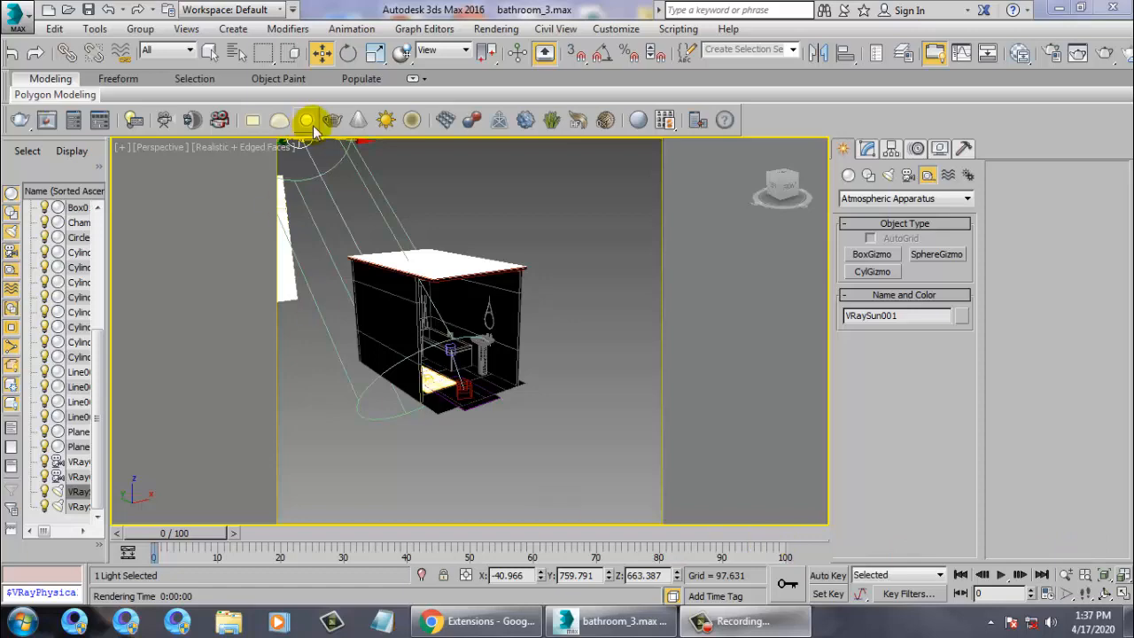
Hide the safe frame in the perspective view and show the bathroom model from outside
{"action": "mouse_move", "coordinate": [559, 416]}
{"action": "middle_mouse_down", "text": "alt"}
{"action": "mouse_move", "coordinate": [523, 415]}
{"action": "mouse_move", "coordinate": [541, 416]}
{"action": "middle_mouse_up", "text": "alt"}
{"action": "key", "text": "shift+f"}
{"action": "middle_click_drag", "start_coordinate": [507, 375], "coordinate": [554, 383], "text": "alt"}
{"action": "scroll", "coordinate": [547, 377], "scroll_direction": "up", "scroll_amount": 3}
{"action": "scroll", "coordinate": [562, 368], "scroll_direction": "down", "scroll_amount": 3}
{"action": "scroll", "coordinate": [553, 383], "scroll_direction": "down", "scroll_amount": 3}
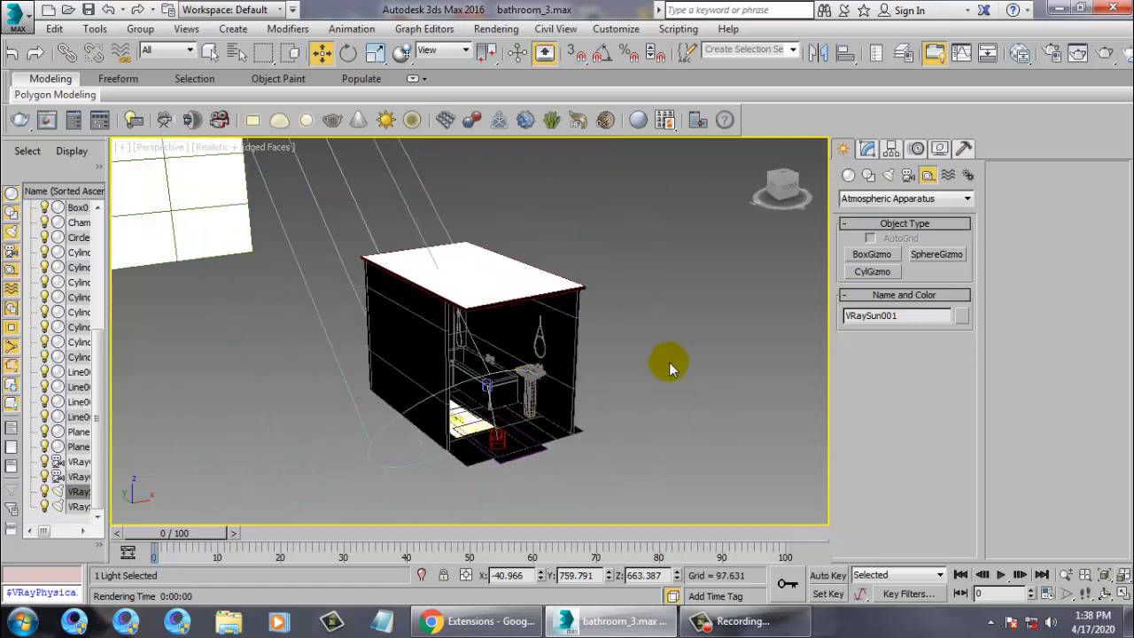
{"action": "left_click", "coordinate": [849, 174]}
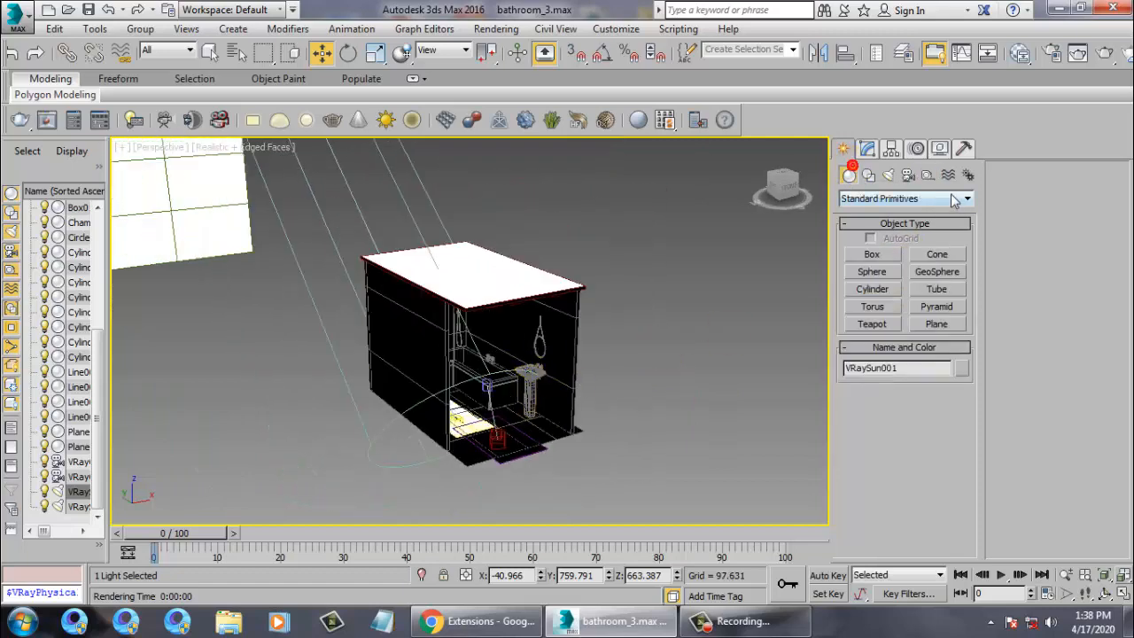
{"action": "left_click", "coordinate": [888, 175]}
{"action": "left_click", "coordinate": [957, 272]}
{"action": "middle_click_drag", "start_coordinate": [625, 381], "coordinate": [502, 357], "text": "alt"}
{"action": "left_click_drag", "start_coordinate": [640, 338], "coordinate": [664, 342]}
{"action": "left_click", "coordinate": [698, 365]}
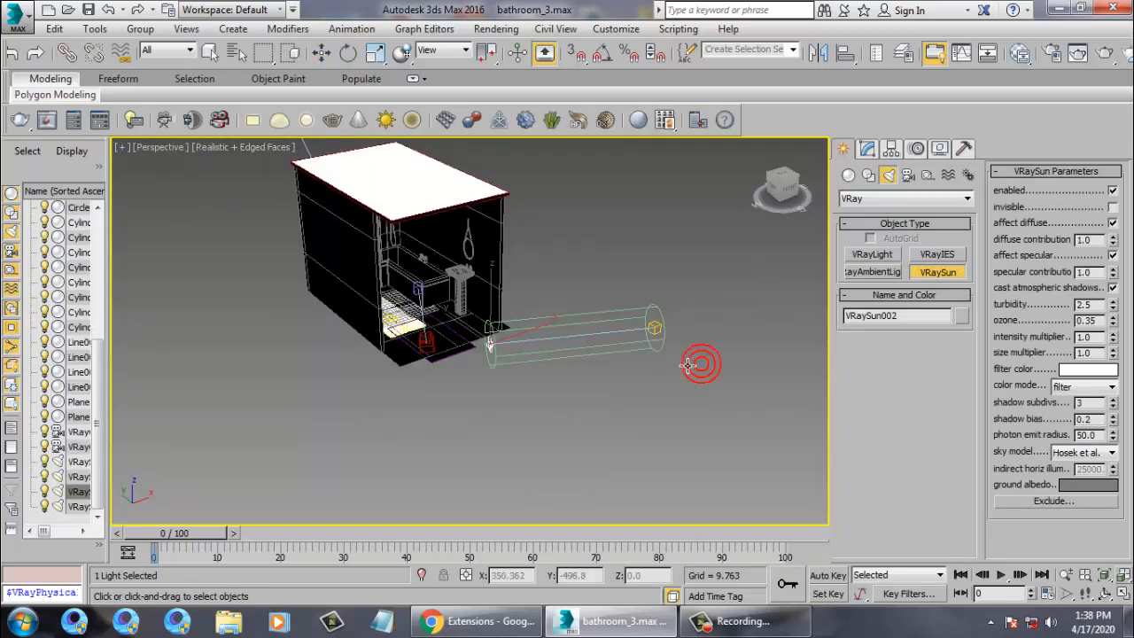
{"action": "right_click", "coordinate": [668, 334]}
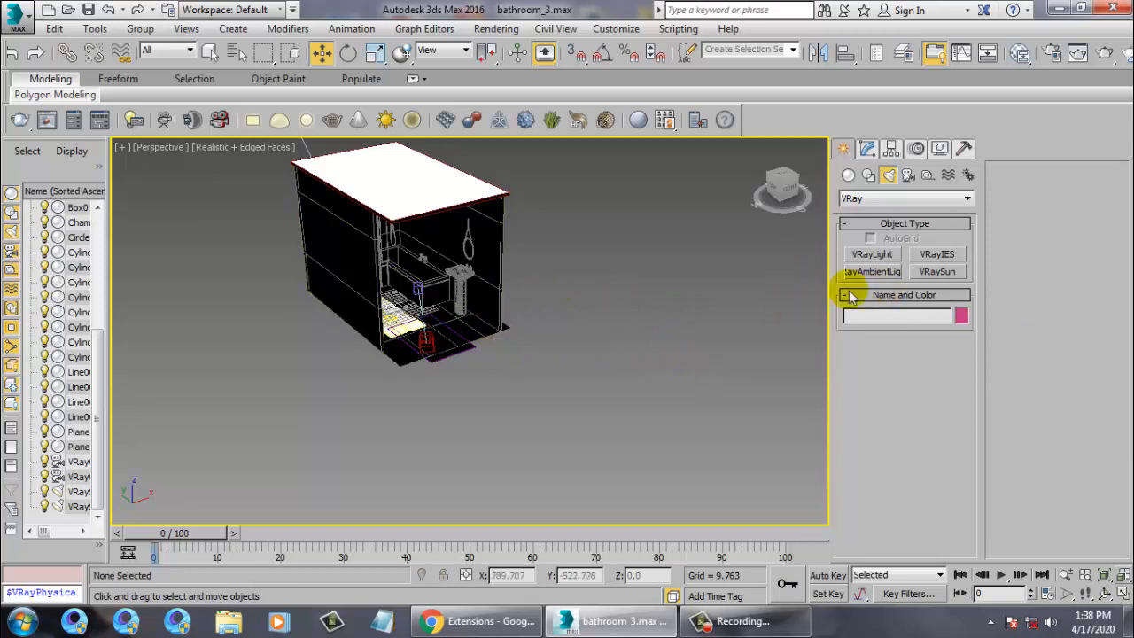
Draw a plane VRayLight at the room's open front, about 142 half-length by 117 half-width, and raise it by about 217 units
{"action": "left_click", "coordinate": [874, 254]}
{"action": "left_click_drag", "start_coordinate": [484, 376], "coordinate": [425, 491]}
{"action": "right_click", "coordinate": [456, 416]}
{"action": "left_click_drag", "start_coordinate": [454, 385], "coordinate": [468, 263]}
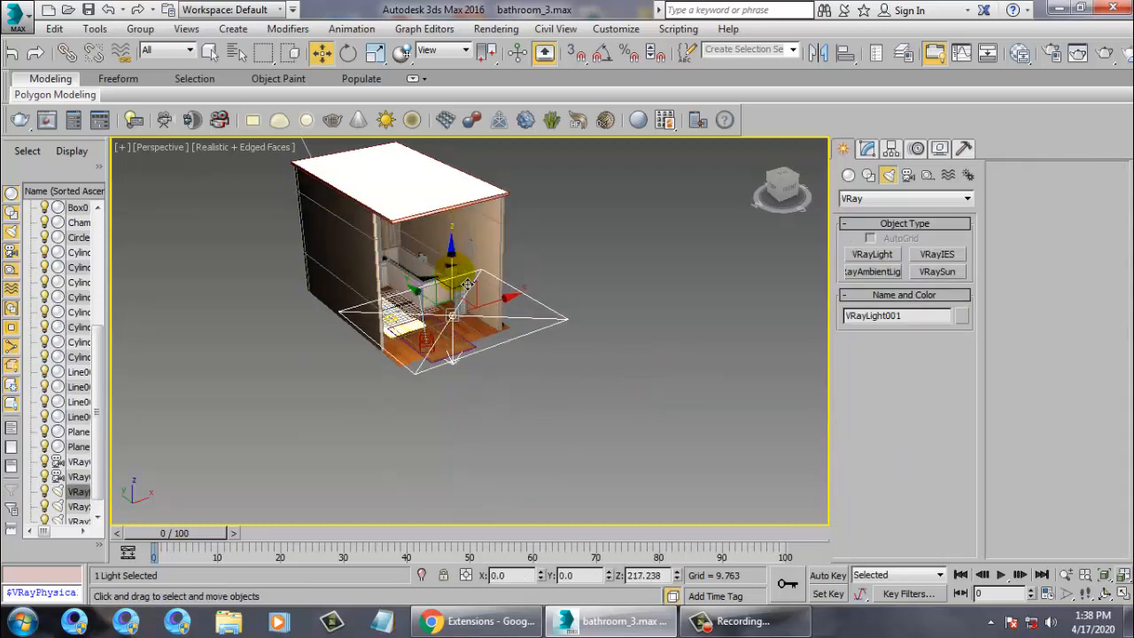
Rotate the plane light upright to face the room's open front and raise it to about Z 244
{"action": "key", "text": "e"}
{"action": "left_click_drag", "start_coordinate": [494, 301], "coordinate": [533, 417]}
{"action": "left_click_drag", "start_coordinate": [472, 342], "coordinate": [498, 302]}
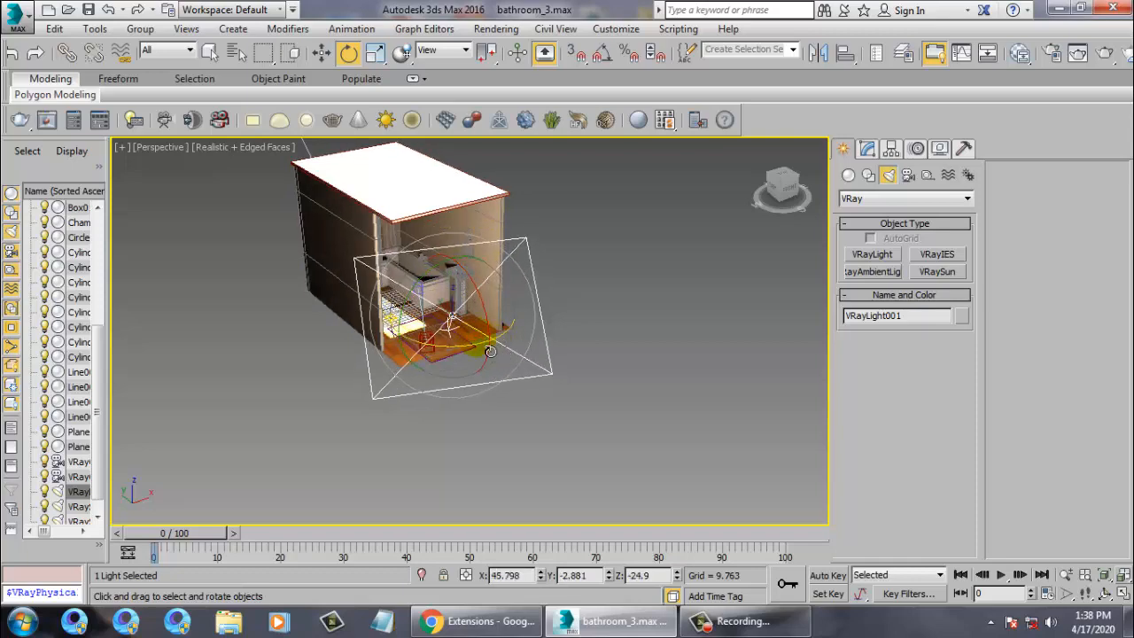
{"action": "key", "text": "w"}
{"action": "middle_click_drag", "start_coordinate": [496, 301], "coordinate": [394, 292], "text": "alt"}
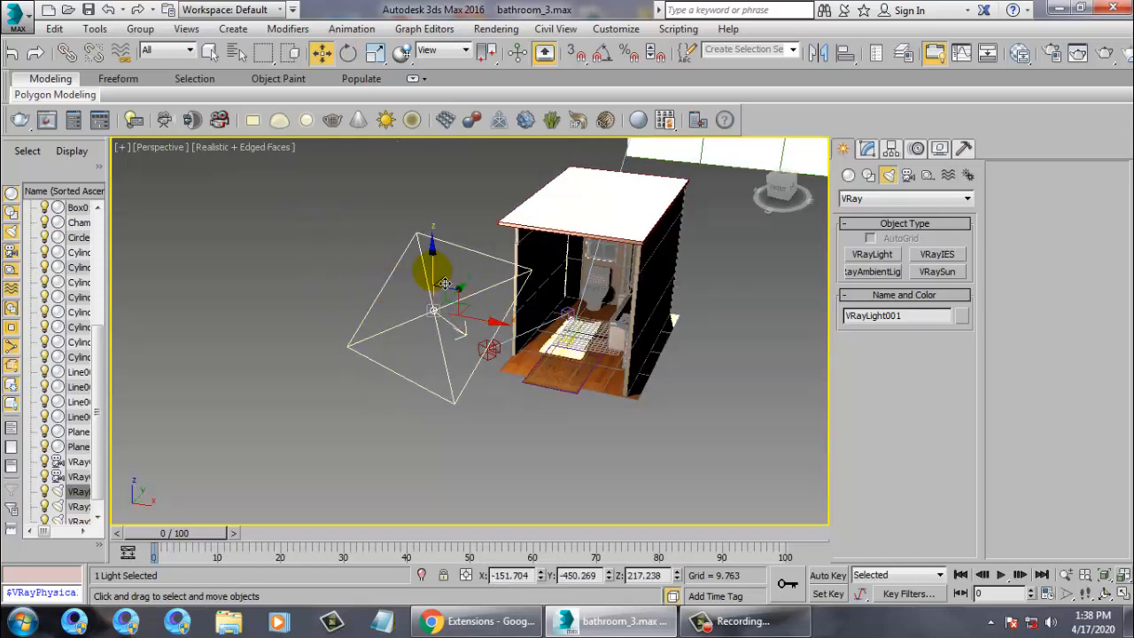
{"action": "left_click_drag", "start_coordinate": [439, 280], "coordinate": [441, 265]}
Make the plane light targeted and move its target inside the bathroom, to about X 54, Y -108, Z 50
{"action": "left_click", "coordinate": [867, 148]}
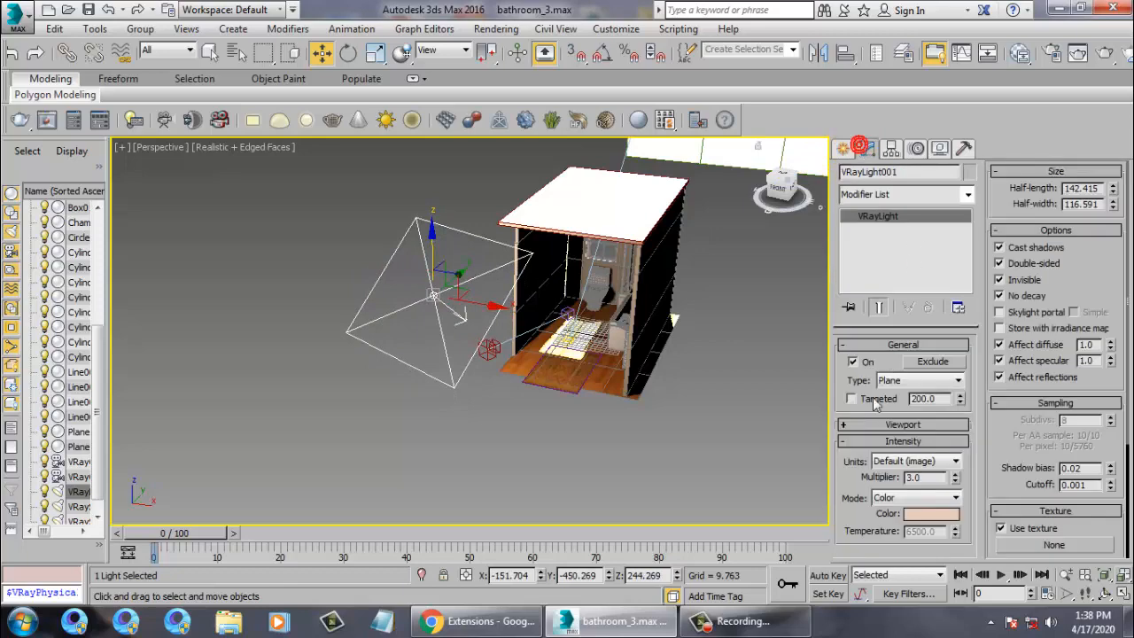
{"action": "left_click", "coordinate": [852, 398]}
{"action": "left_click", "coordinate": [514, 339]}
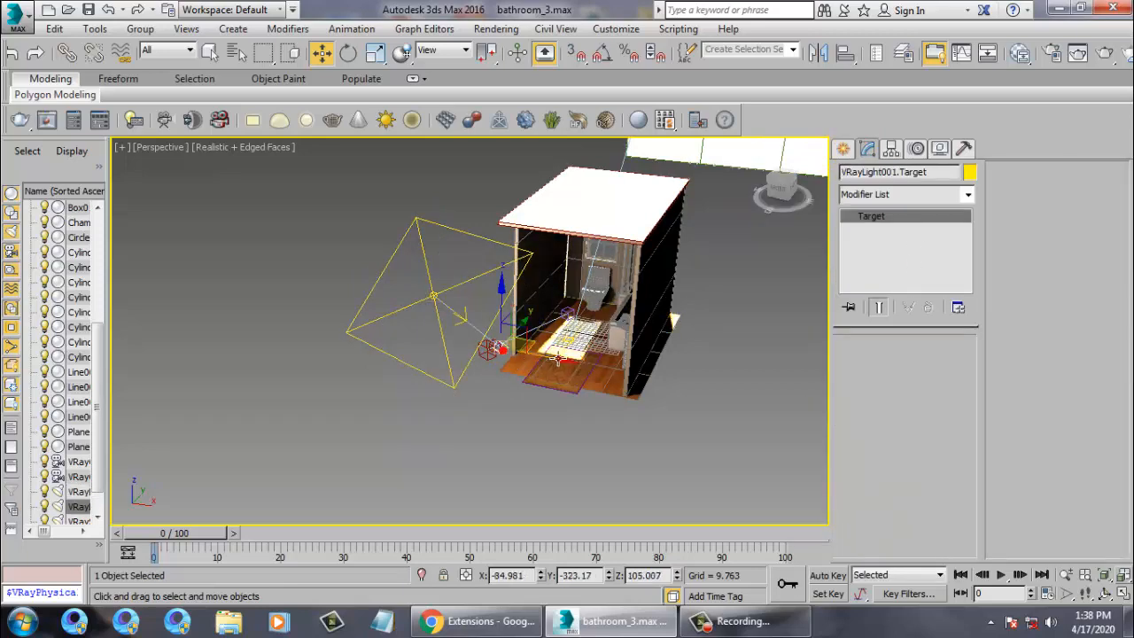
{"action": "left_click_drag", "start_coordinate": [525, 324], "coordinate": [586, 288]}
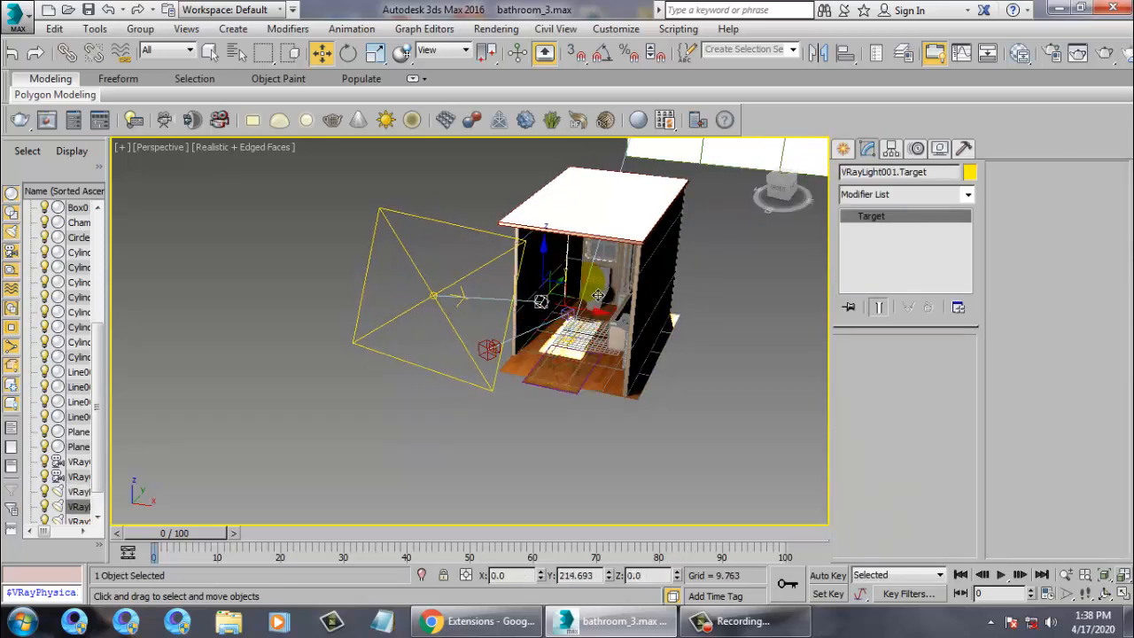
{"action": "middle_click_drag", "start_coordinate": [587, 290], "coordinate": [628, 319], "text": "alt"}
{"action": "left_click_drag", "start_coordinate": [608, 315], "coordinate": [681, 308]}
{"action": "left_click_drag", "start_coordinate": [633, 263], "coordinate": [624, 303]}
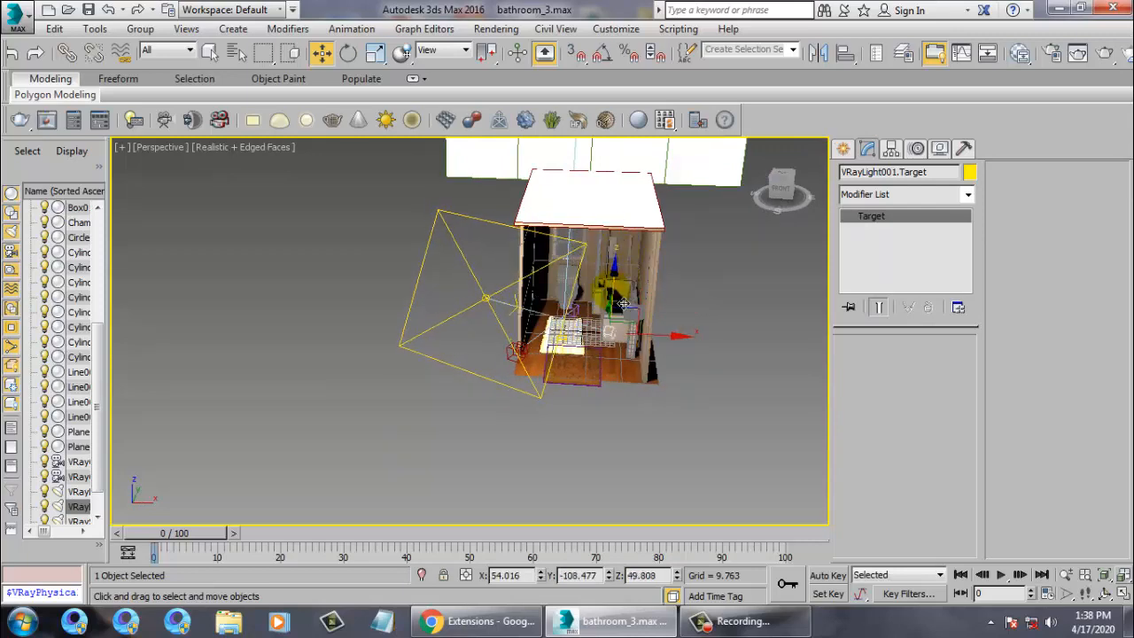
Check the lit bathroom through the VRayCam001 view, and return to a perspective view of the whole scene
{"action": "key", "text": "shift+4"}
{"action": "key", "text": "c"}
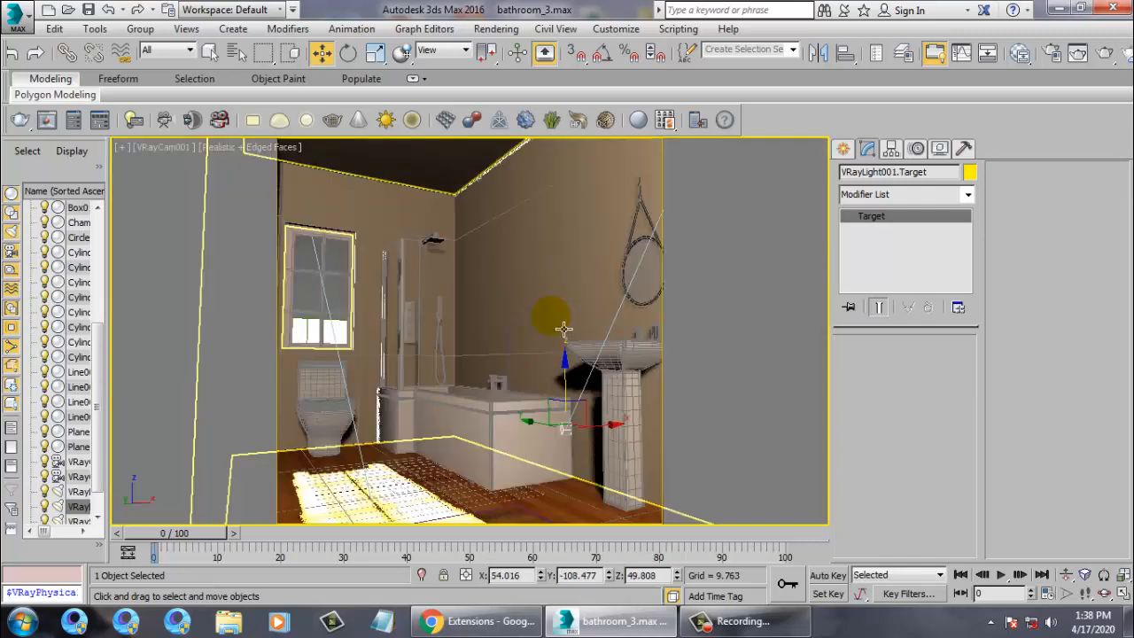
{"action": "key", "text": "p"}
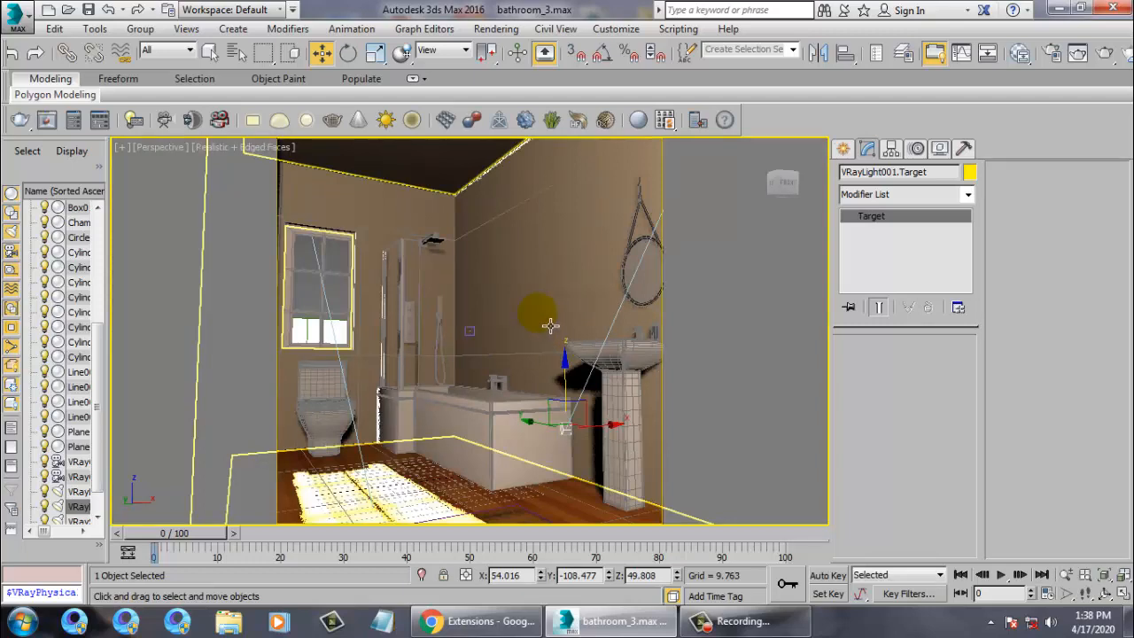
{"action": "scroll", "coordinate": [542, 328], "scroll_direction": "down", "scroll_amount": 5}
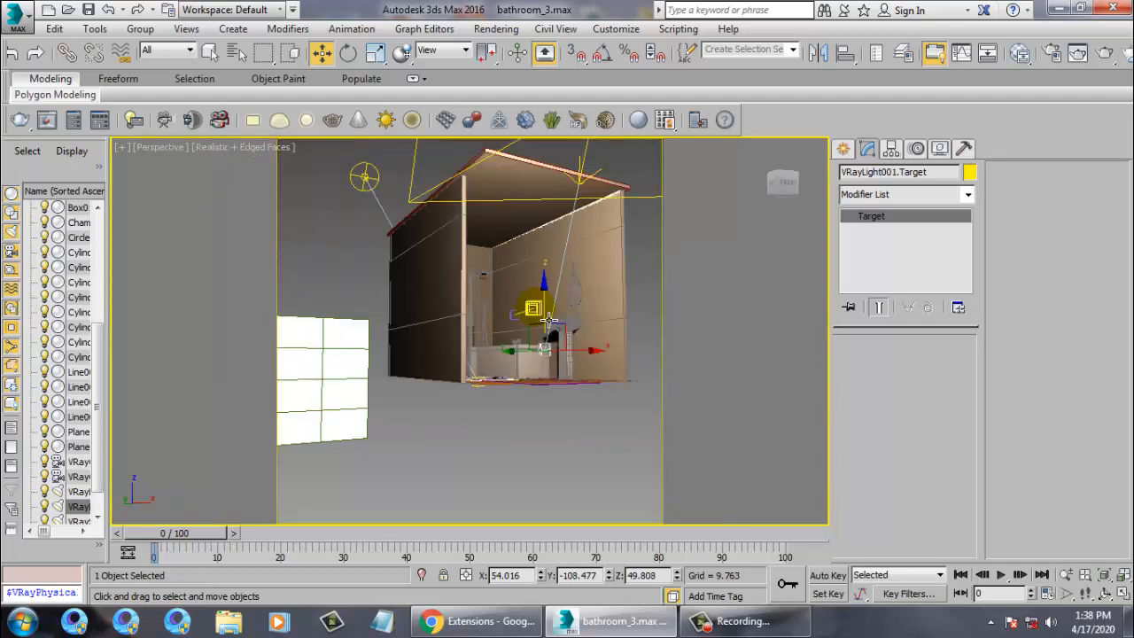
{"action": "middle_click_drag", "start_coordinate": [550, 317], "coordinate": [595, 379], "text": "alt"}
{"action": "middle_click_drag", "start_coordinate": [595, 380], "coordinate": [539, 378]}
{"action": "scroll", "coordinate": [564, 356], "scroll_direction": "down", "scroll_amount": 5}
Look through the V-Ray light and camera types, and create a V-Ray physical camera with a MAXScript command
{"action": "left_click", "coordinate": [844, 148]}
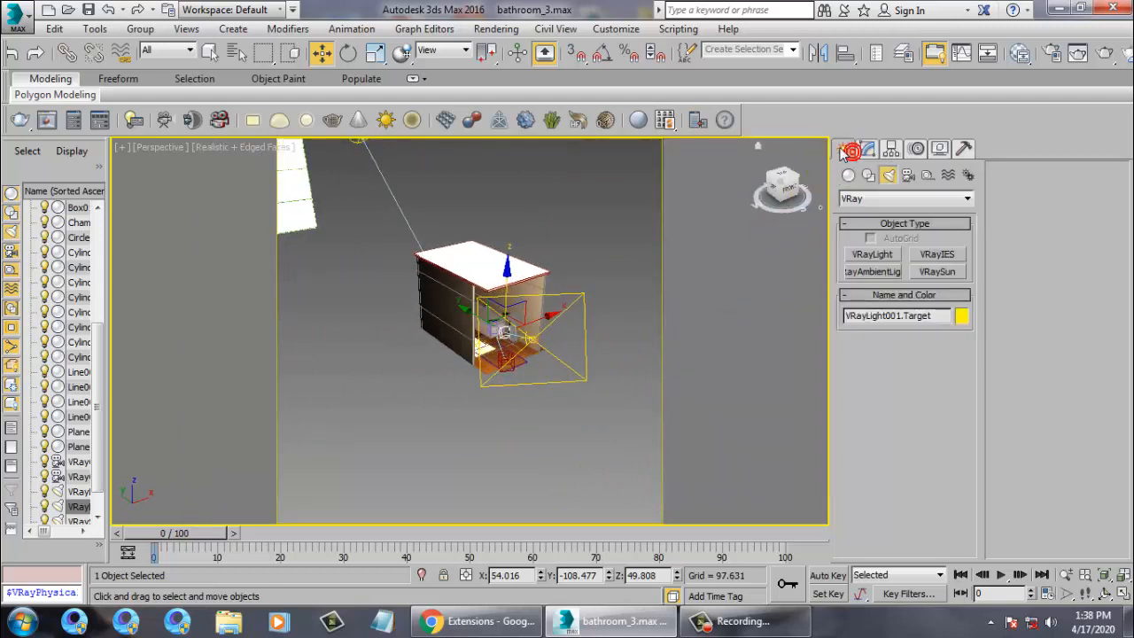
{"action": "left_click", "coordinate": [874, 207]}
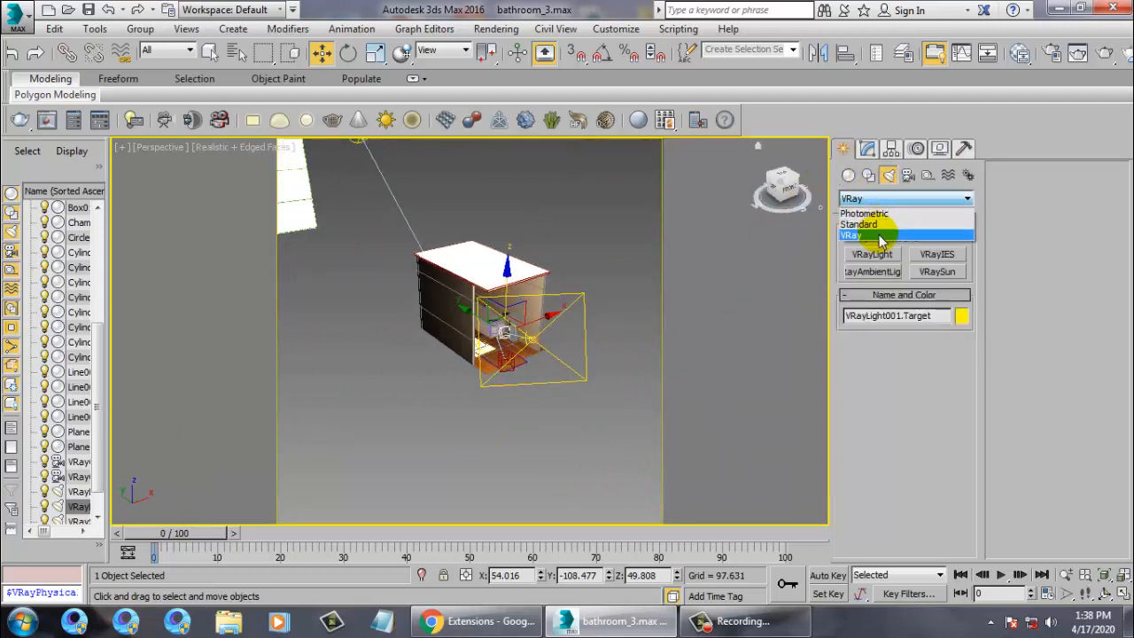
{"action": "left_click", "coordinate": [877, 232]}
{"action": "left_click", "coordinate": [908, 175]}
{"action": "left_click", "coordinate": [904, 198]}
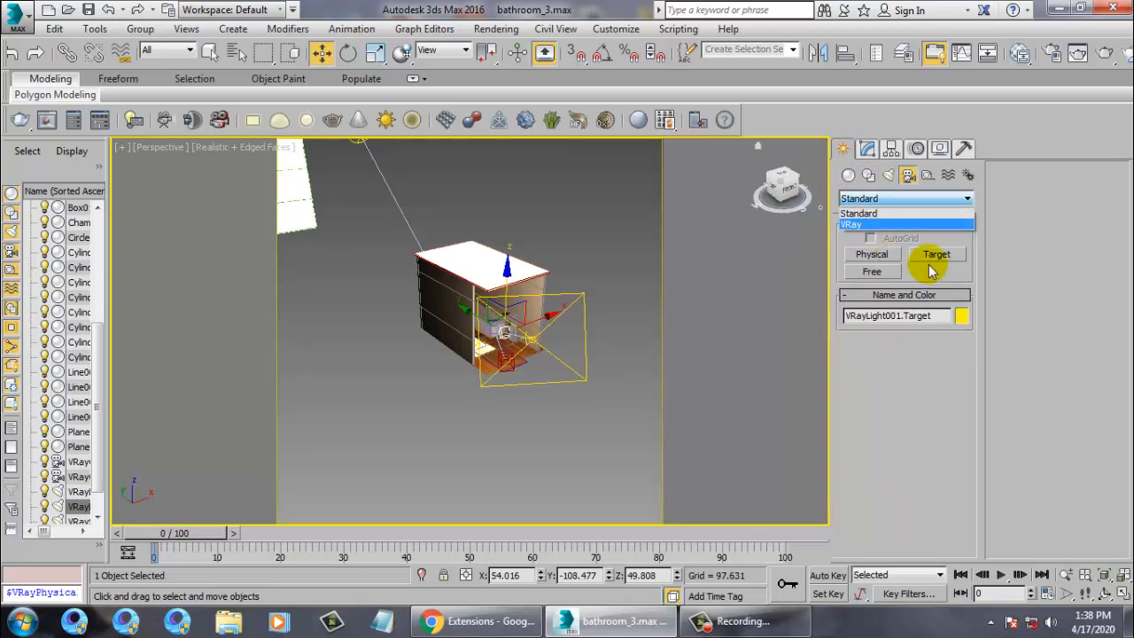
{"action": "left_click", "coordinate": [890, 225]}
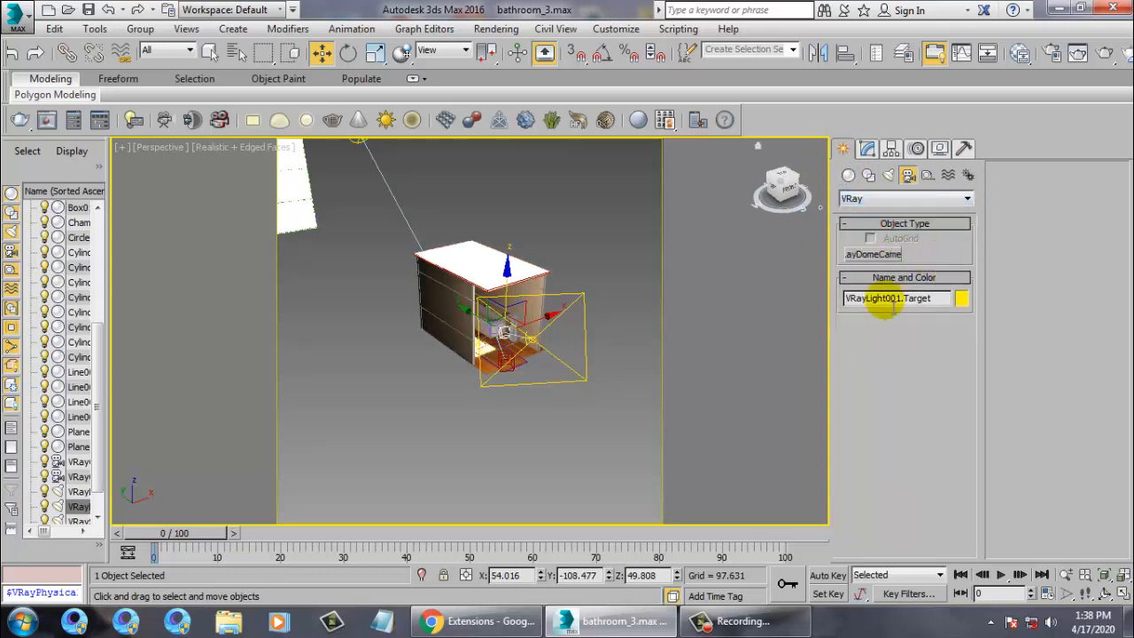
{"action": "left_click", "coordinate": [76, 597]}
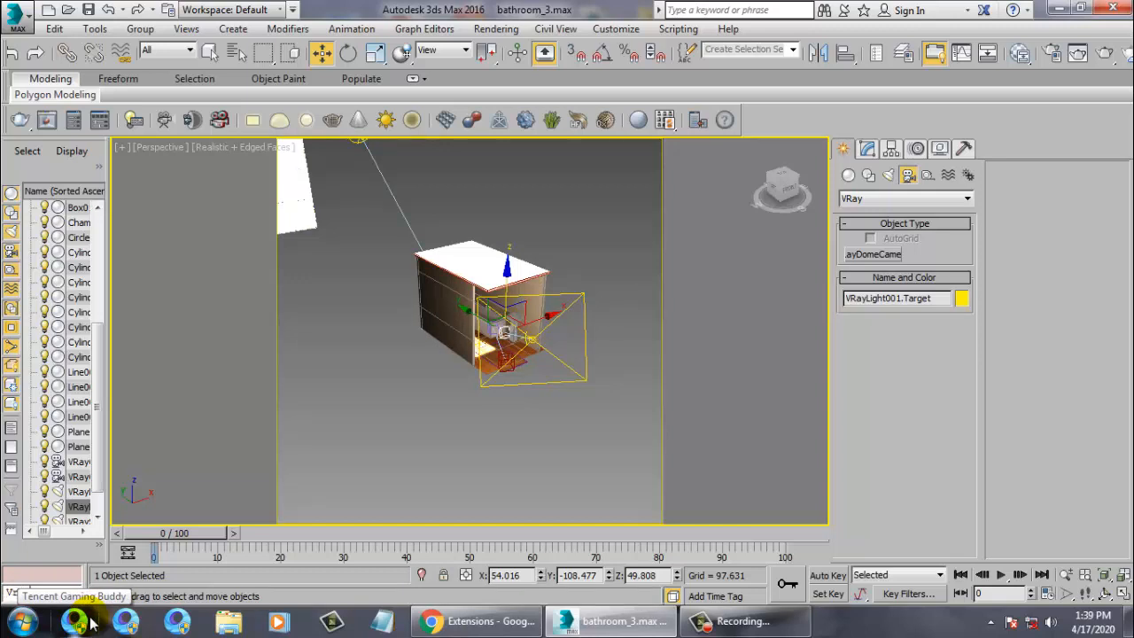
{"action": "type", "text": "VrayCreate"}
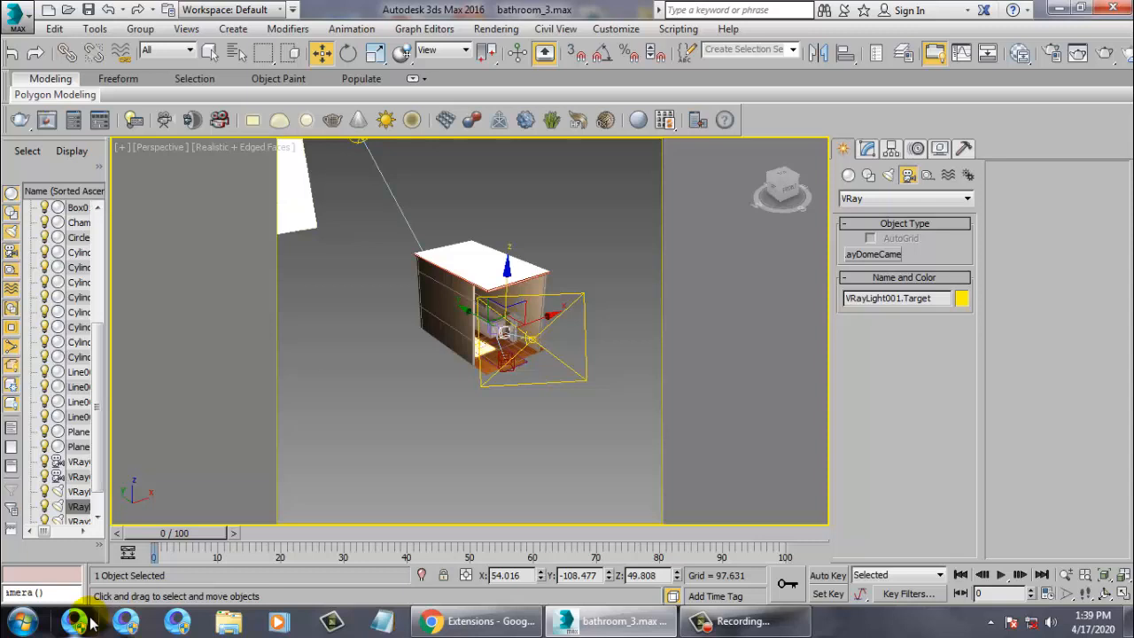
{"action": "key", "text": "Return"}
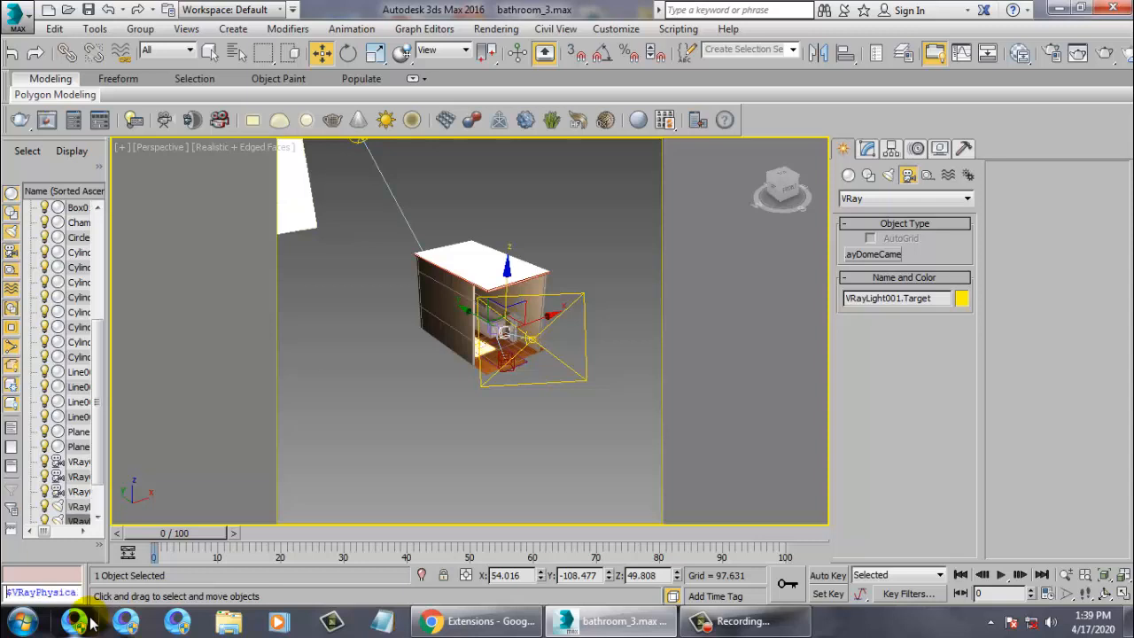
Remove the newly created physical camera from the scene and select the existing VRayCam001
{"action": "scroll", "coordinate": [458, 374], "scroll_direction": "up", "scroll_amount": 3}
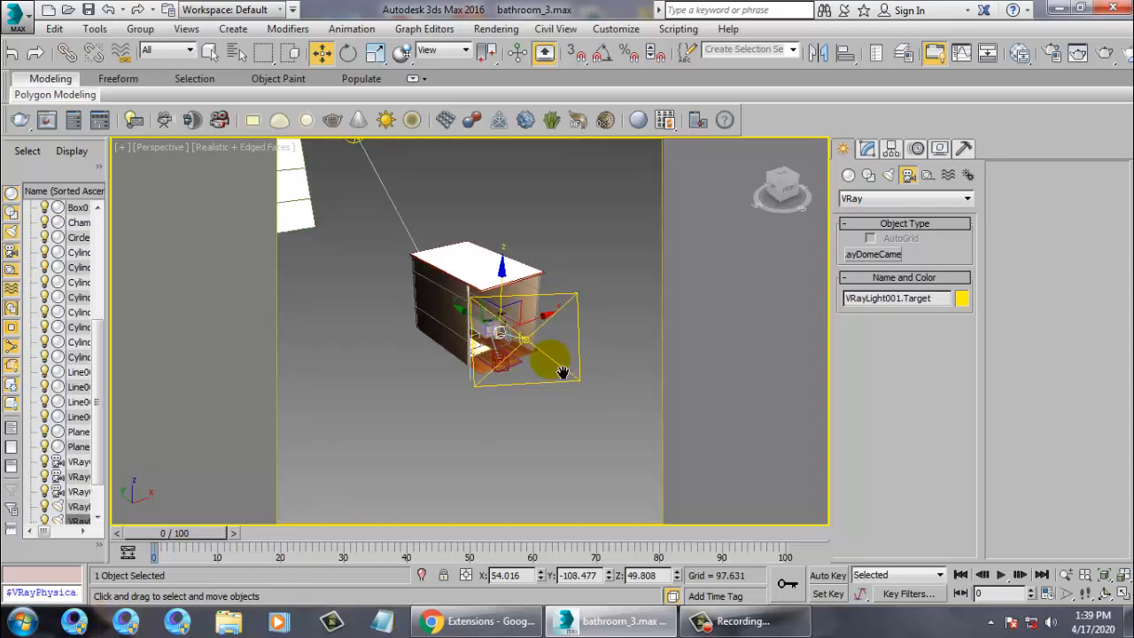
{"action": "scroll", "coordinate": [458, 374], "scroll_direction": "up", "scroll_amount": 5}
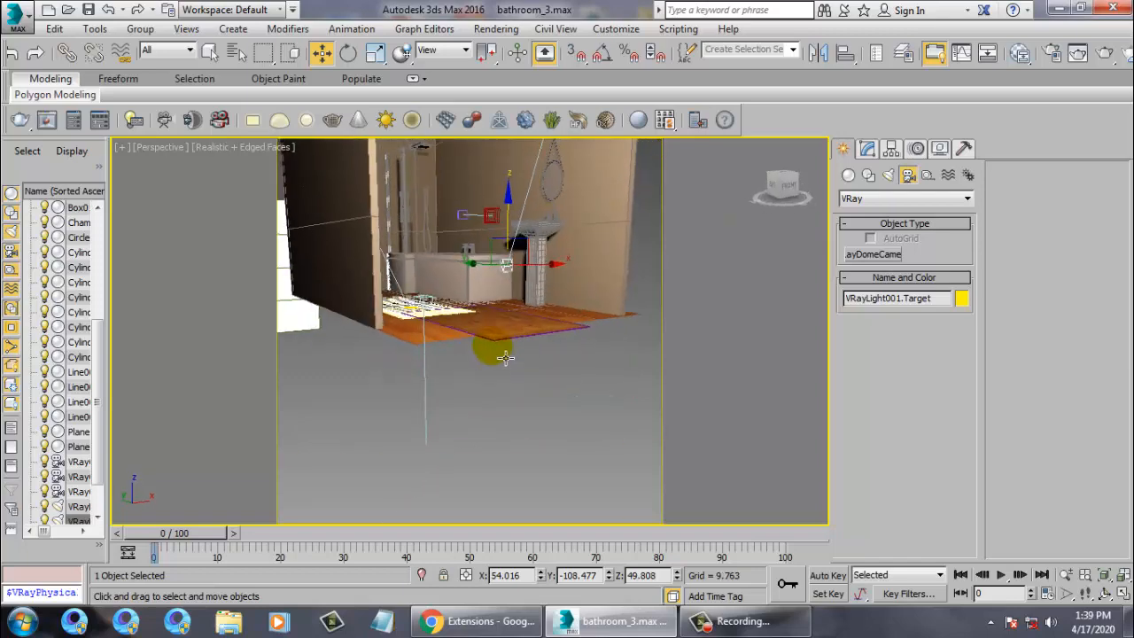
{"action": "left_click", "coordinate": [428, 322]}
{"action": "middle_click_drag", "start_coordinate": [503, 353], "coordinate": [554, 362], "text": "alt"}
{"action": "left_click", "coordinate": [513, 365]}
{"action": "left_click", "coordinate": [534, 320]}
Set the intensity multiplier of VRaySun001 to 0.3
{"action": "scroll", "coordinate": [403, 311], "scroll_direction": "down", "scroll_amount": 5}
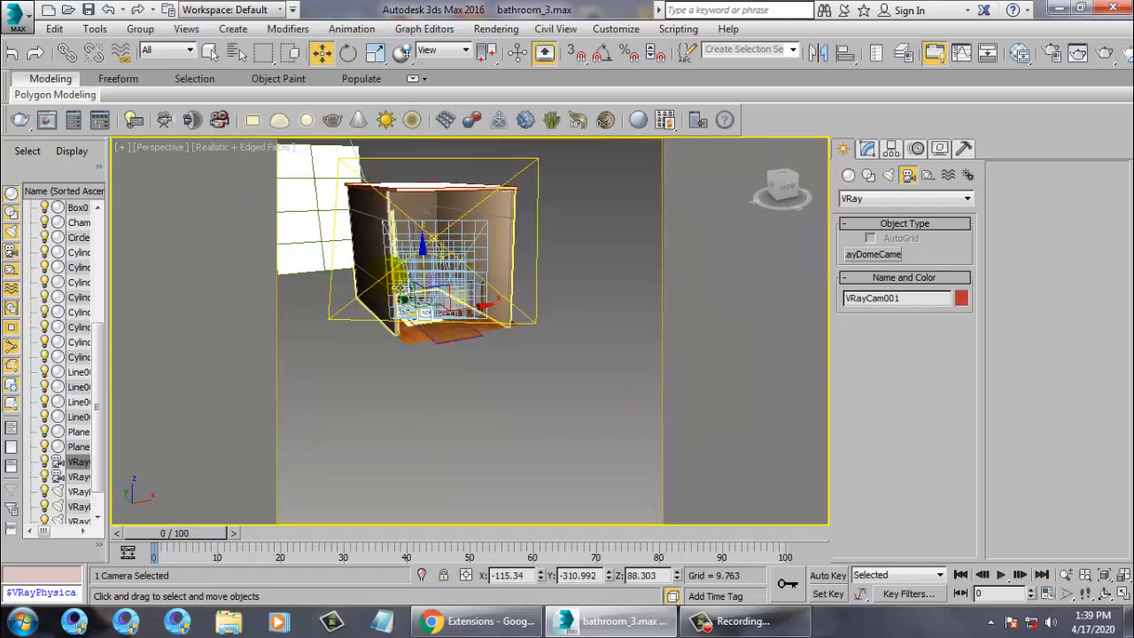
{"action": "middle_click_drag", "start_coordinate": [404, 305], "coordinate": [423, 258], "text": "alt"}
{"action": "scroll", "coordinate": [465, 310], "scroll_direction": "down", "scroll_amount": 4}
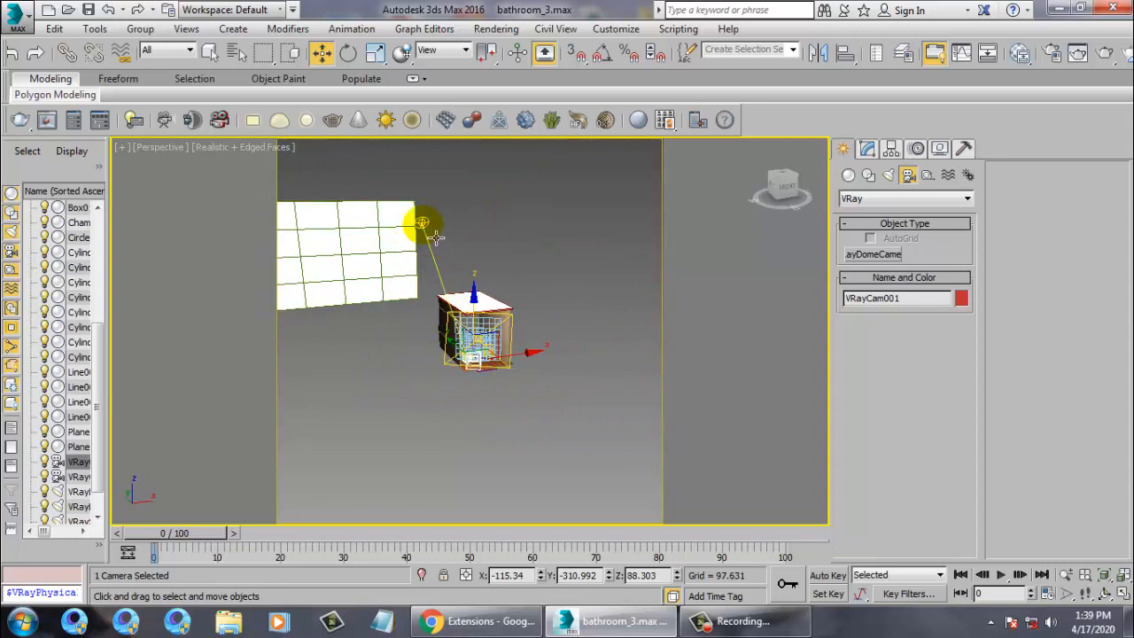
{"action": "left_click", "coordinate": [422, 221]}
{"action": "left_click", "coordinate": [890, 148]}
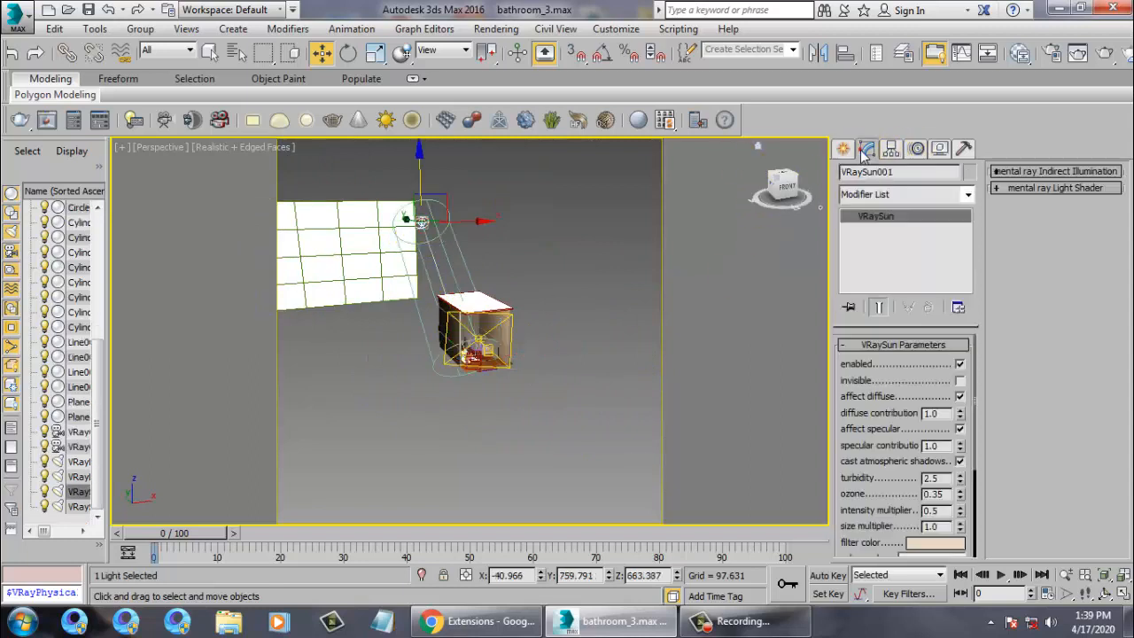
{"action": "scroll", "coordinate": [898, 518], "scroll_direction": "down", "scroll_amount": 1}
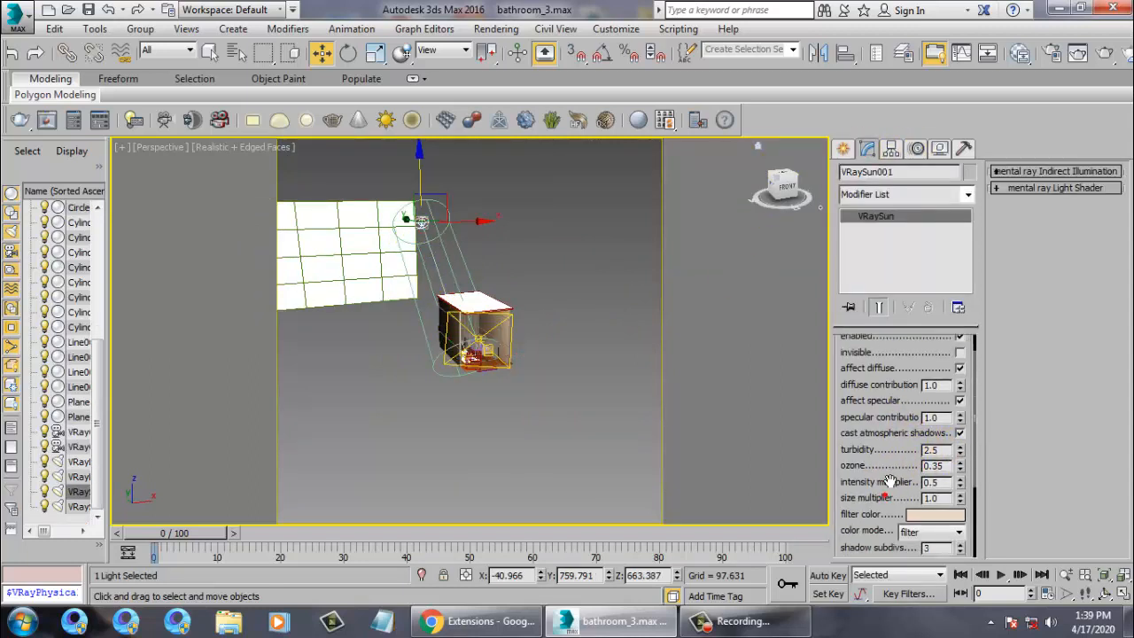
{"action": "double_click", "coordinate": [930, 482]}
{"action": "type", "text": "0"}
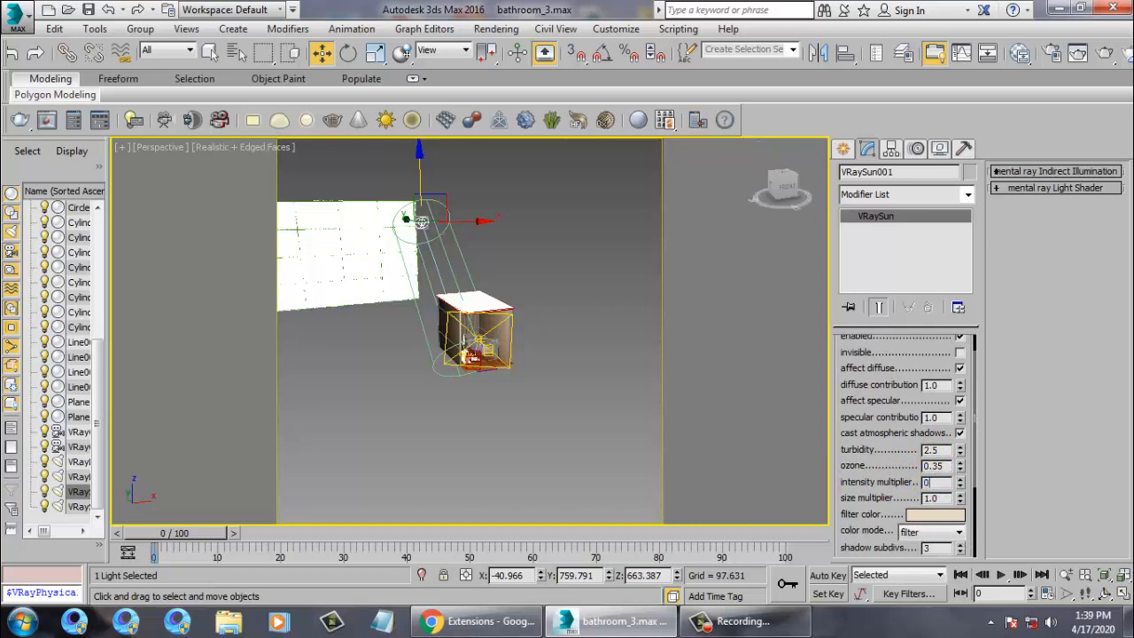
{"action": "type", "text": ".3"}
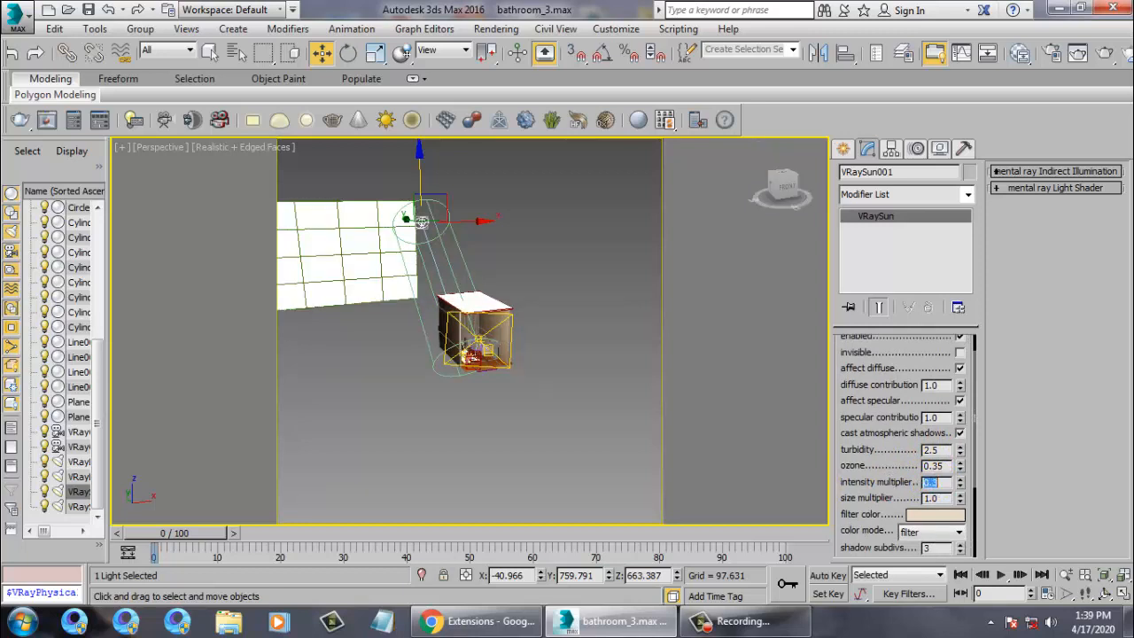
Draw an atmospheric BoxGizmo over the room's footprint in the top view, about 406 long and 248 wide
{"action": "mouse_move", "coordinate": [534, 352]}
{"action": "middle_mouse_down", "text": "alt"}
{"action": "mouse_move", "coordinate": [558, 355]}
{"action": "mouse_move", "coordinate": [567, 302]}
{"action": "mouse_move", "coordinate": [528, 293]}
{"action": "mouse_move", "coordinate": [559, 298]}
{"action": "middle_mouse_up", "text": "alt"}
{"action": "scroll", "coordinate": [556, 352], "scroll_direction": "up", "scroll_amount": 6}
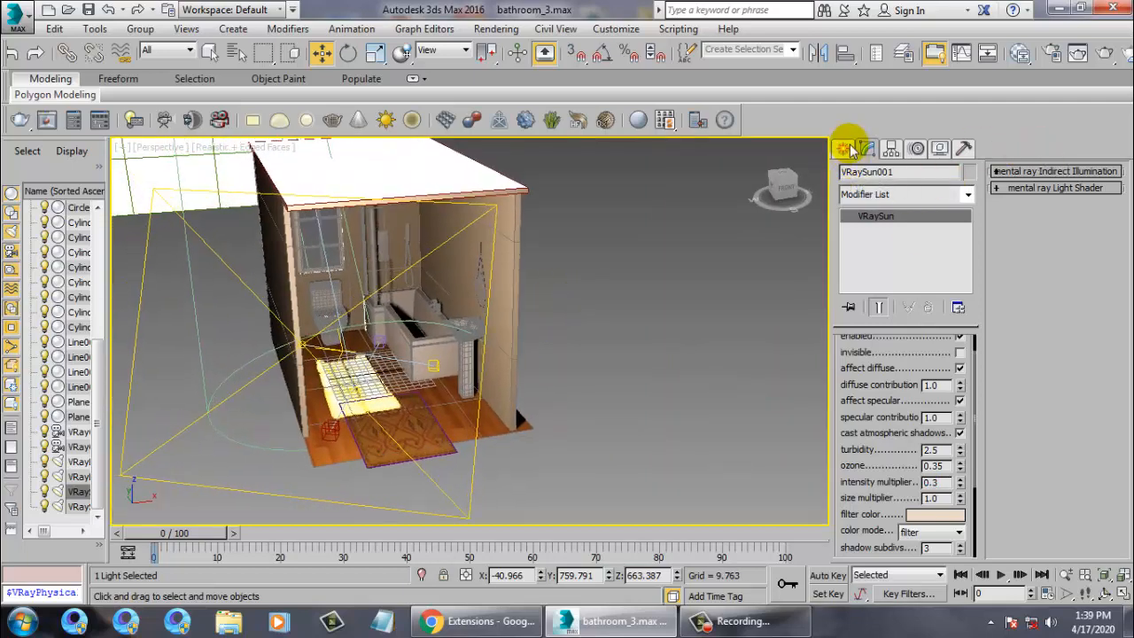
{"action": "left_click", "coordinate": [843, 148]}
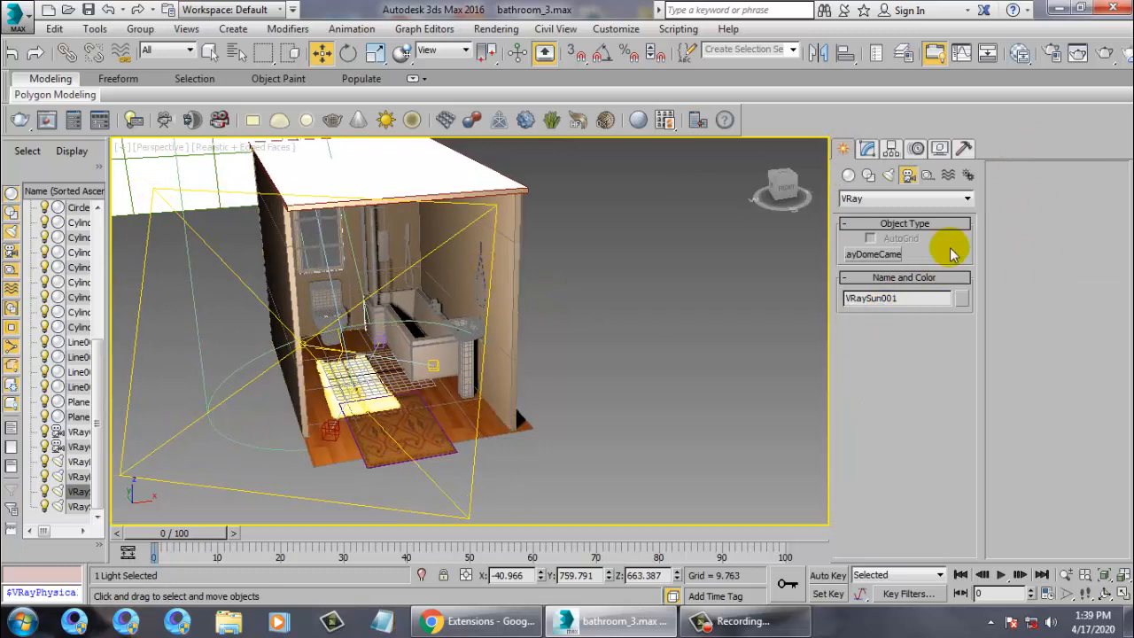
{"action": "left_click", "coordinate": [949, 175]}
{"action": "left_click", "coordinate": [926, 176]}
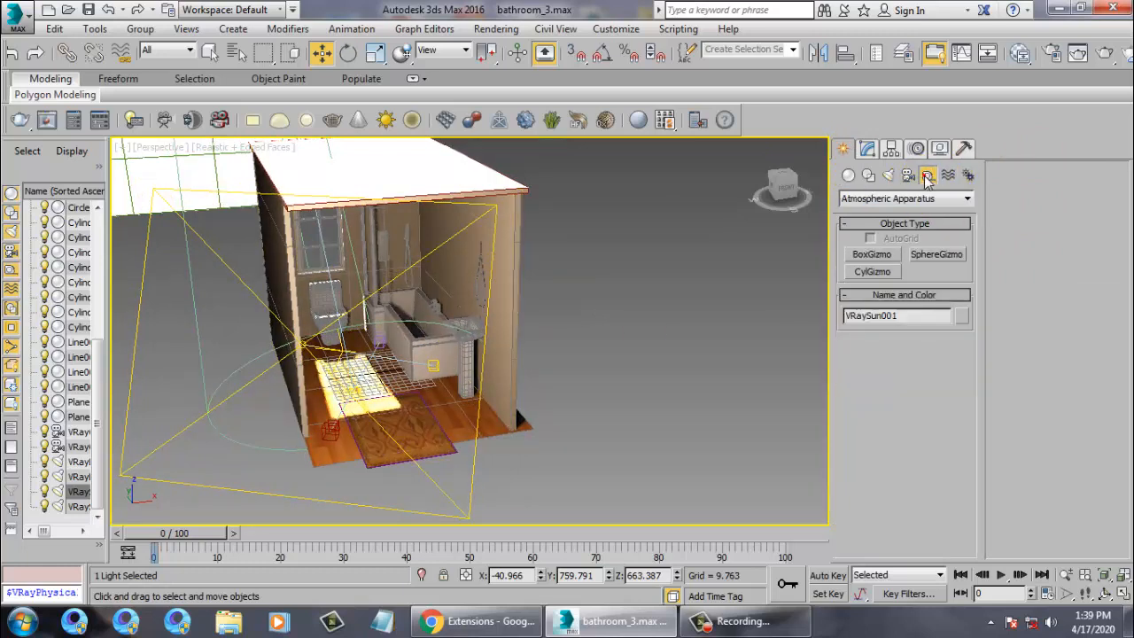
{"action": "left_click", "coordinate": [880, 200]}
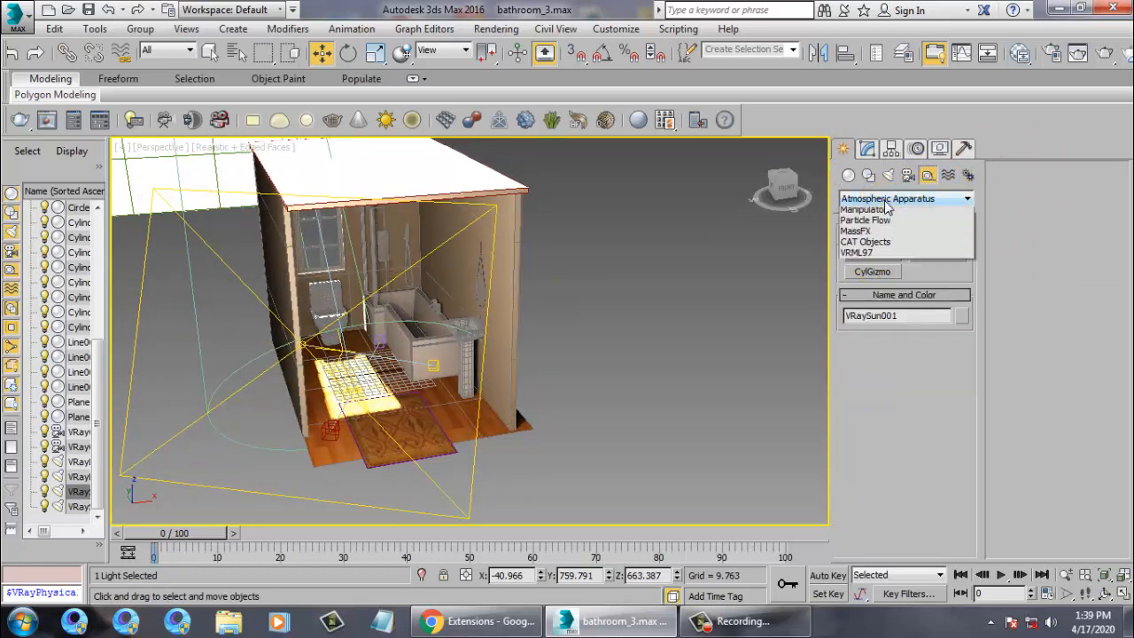
{"action": "left_click", "coordinate": [881, 210]}
{"action": "left_click", "coordinate": [877, 255]}
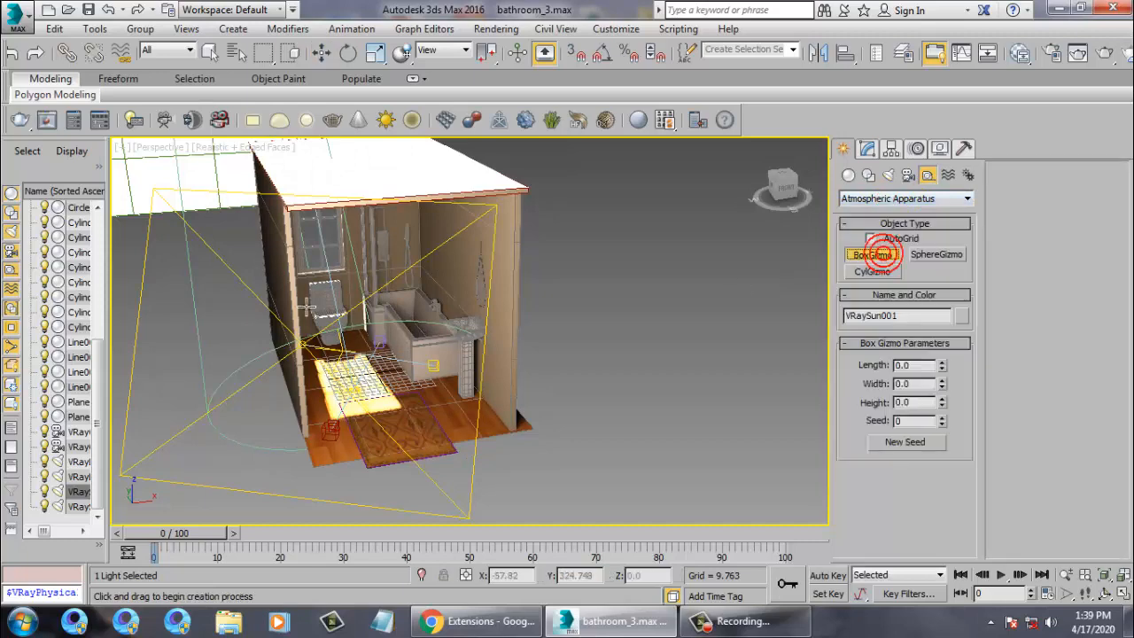
{"action": "key", "text": "alt+w"}
{"action": "middle_click", "coordinate": [308, 165]}
{"action": "key", "text": "alt+w"}
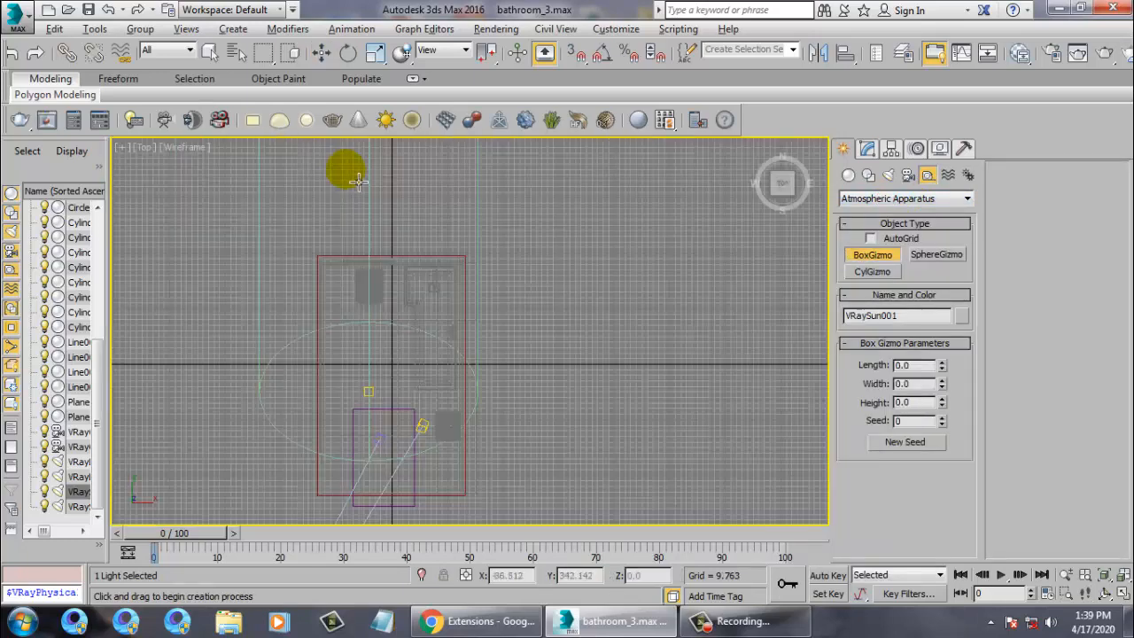
{"action": "middle_click_drag", "start_coordinate": [374, 187], "coordinate": [428, 240]}
{"action": "middle_click_drag", "start_coordinate": [435, 351], "coordinate": [444, 253]}
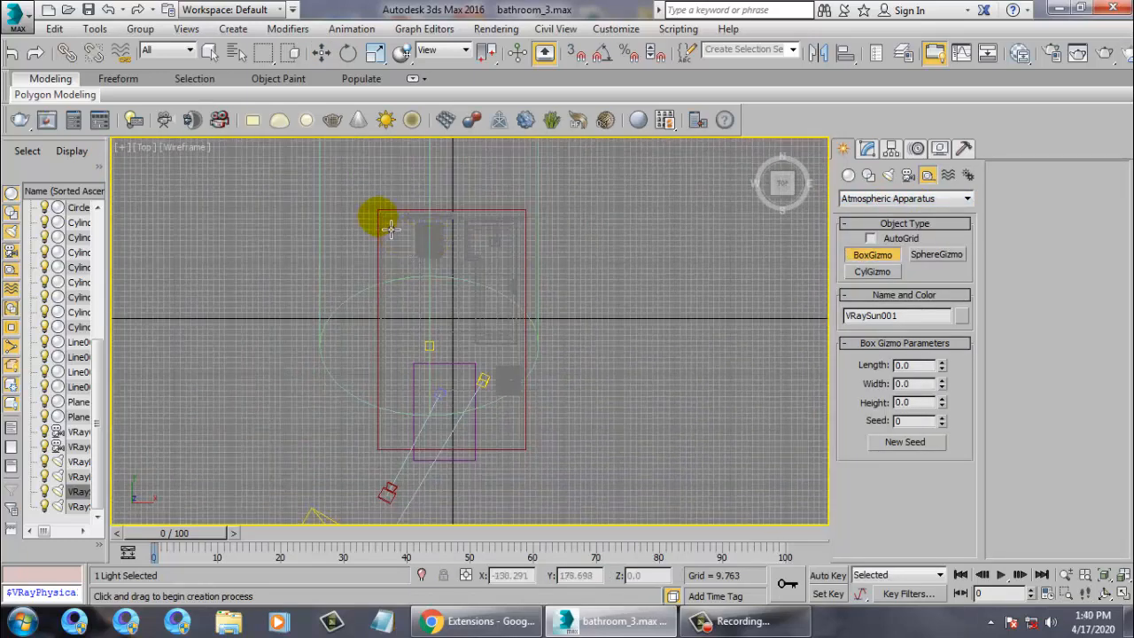
{"action": "left_click_drag", "start_coordinate": [393, 226], "coordinate": [532, 455]}
{"action": "left_click", "coordinate": [531, 386]}
{"action": "key", "text": "w"}
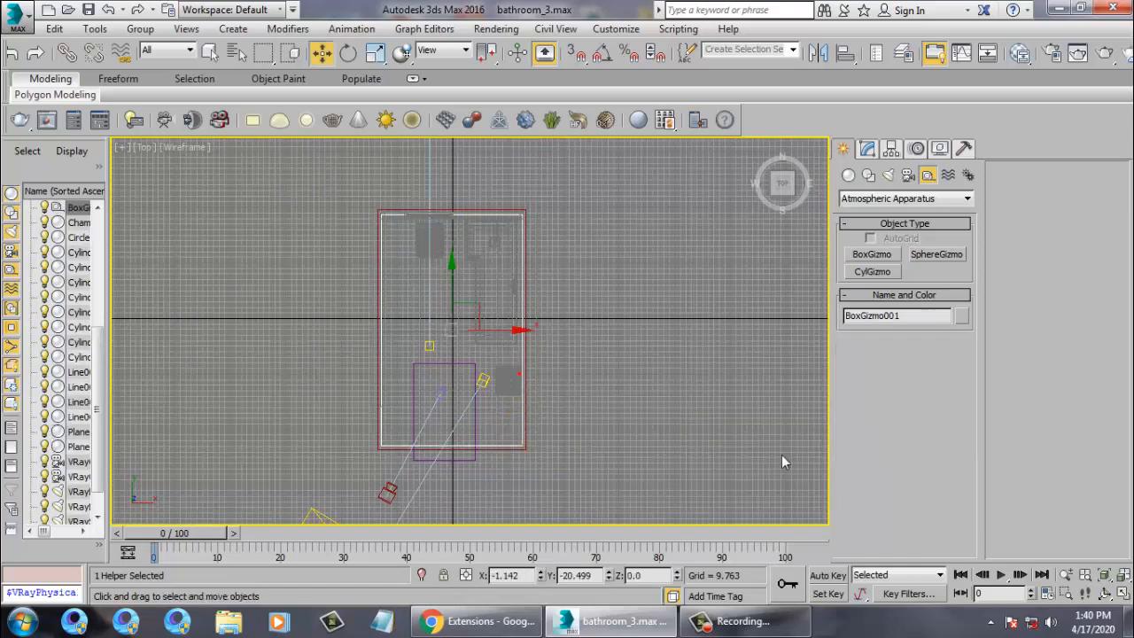
Raise the box gizmo's height to about 299 so it spans the room from floor to ceiling
{"action": "key", "text": "alt+w"}
{"action": "middle_click", "coordinate": [695, 441]}
{"action": "key", "text": "alt+w"}
{"action": "middle_click_drag", "start_coordinate": [602, 379], "coordinate": [502, 329], "text": "alt"}
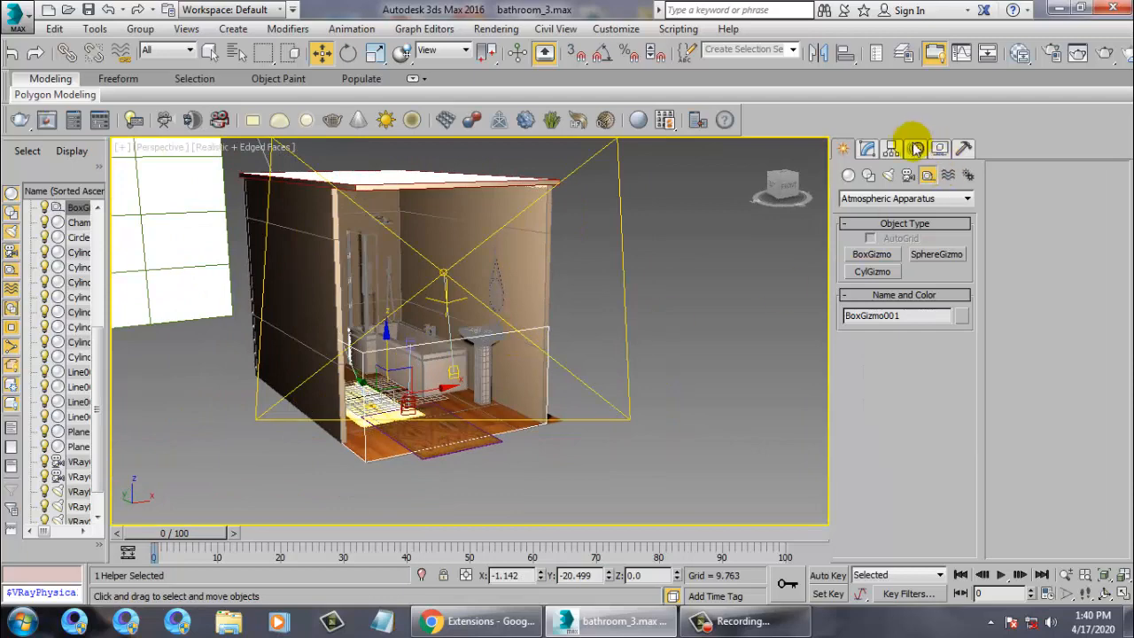
{"action": "left_click", "coordinate": [866, 148]}
{"action": "left_click_drag", "start_coordinate": [940, 404], "coordinate": [942, 302]}
{"action": "middle_click_drag", "start_coordinate": [432, 354], "coordinate": [404, 343], "text": "alt"}
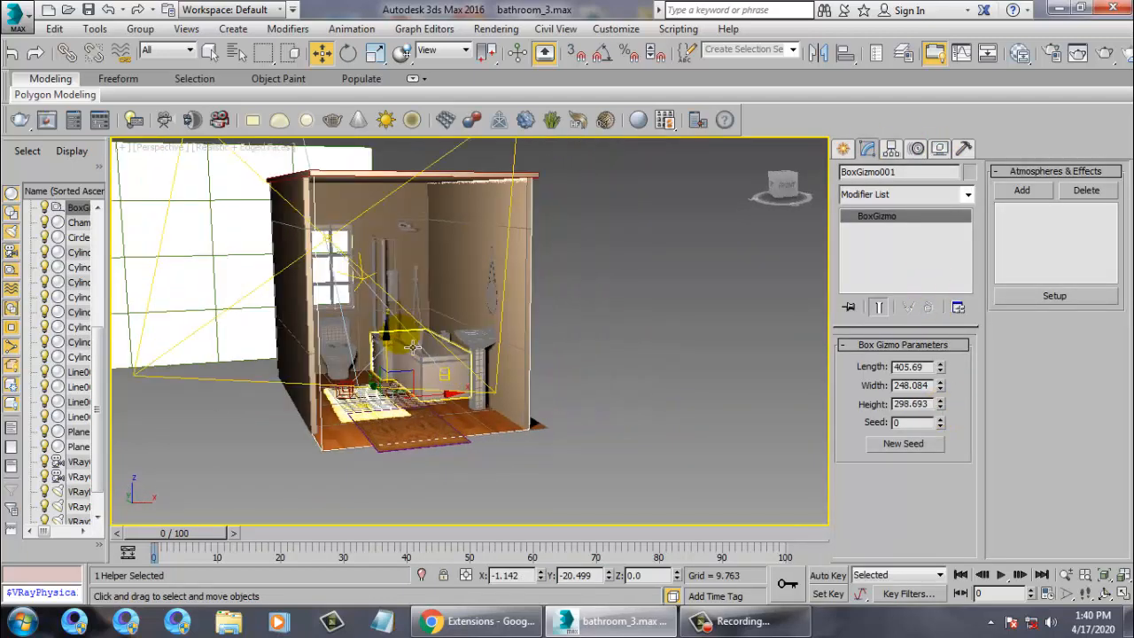
Shift the box gizmo along X to -5.653, and return to the VRayCam001 view with safe frames on
{"action": "middle_click_drag", "start_coordinate": [444, 405], "coordinate": [432, 374], "text": "alt"}
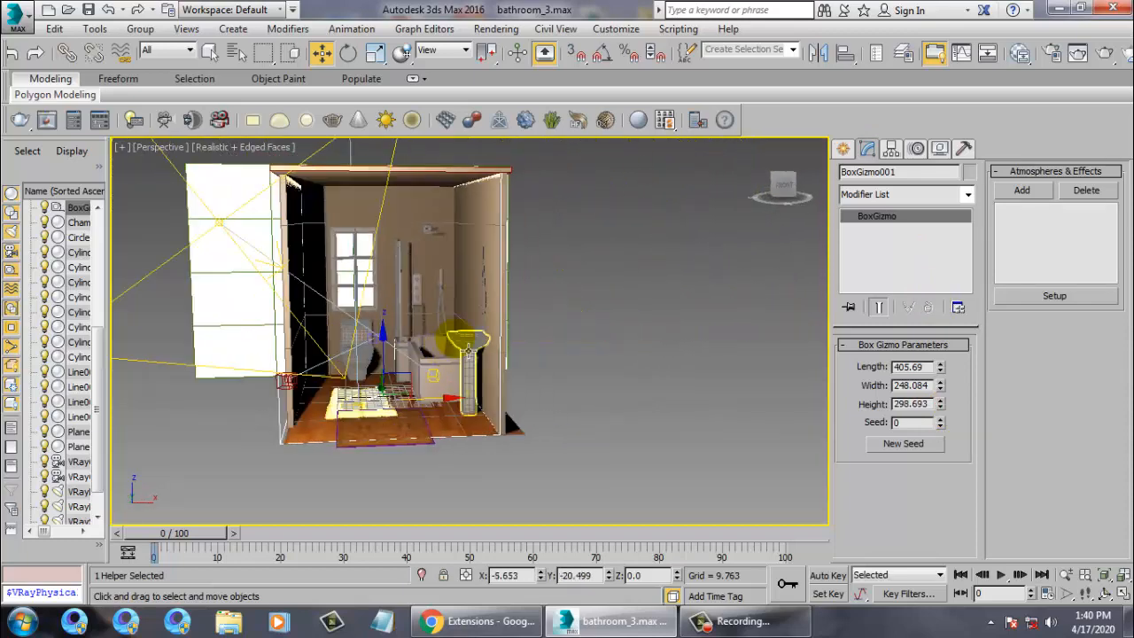
{"action": "middle_click_drag", "start_coordinate": [456, 337], "coordinate": [496, 340], "text": "alt"}
{"action": "middle_click_drag", "start_coordinate": [683, 344], "coordinate": [608, 340], "text": "alt"}
{"action": "scroll", "coordinate": [607, 339], "scroll_direction": "up", "scroll_amount": 3}
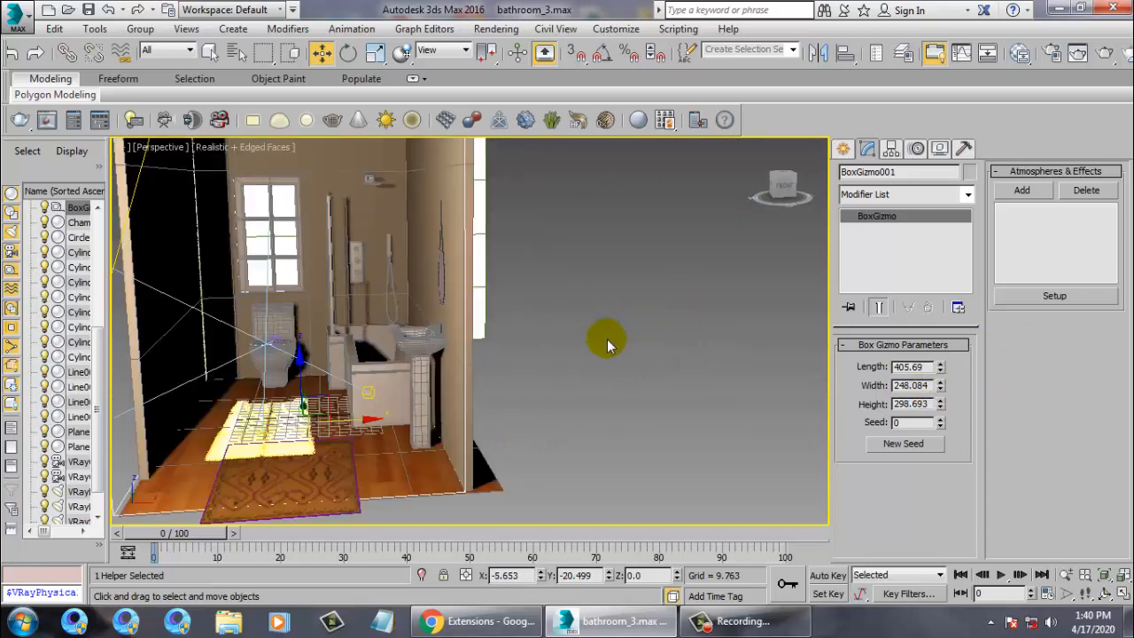
{"action": "key", "text": "c"}
{"action": "key", "text": "shift+f"}
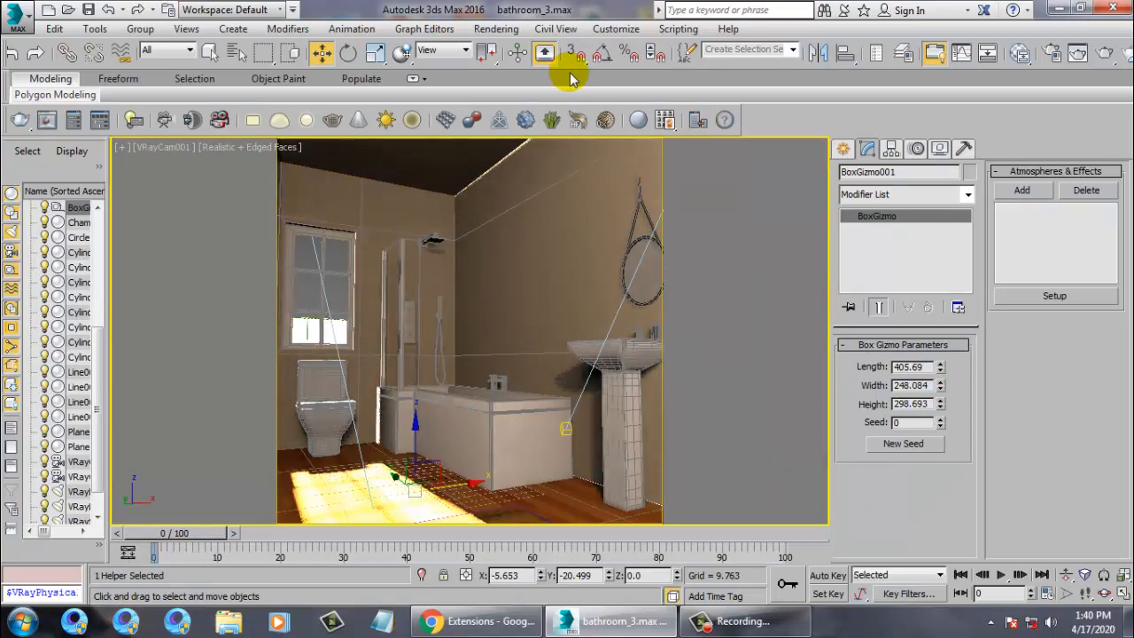
Add a VRayEnvironmentFog effect to the scene's atmosphere in the Environment and Effects settings
{"action": "key", "text": "8"}
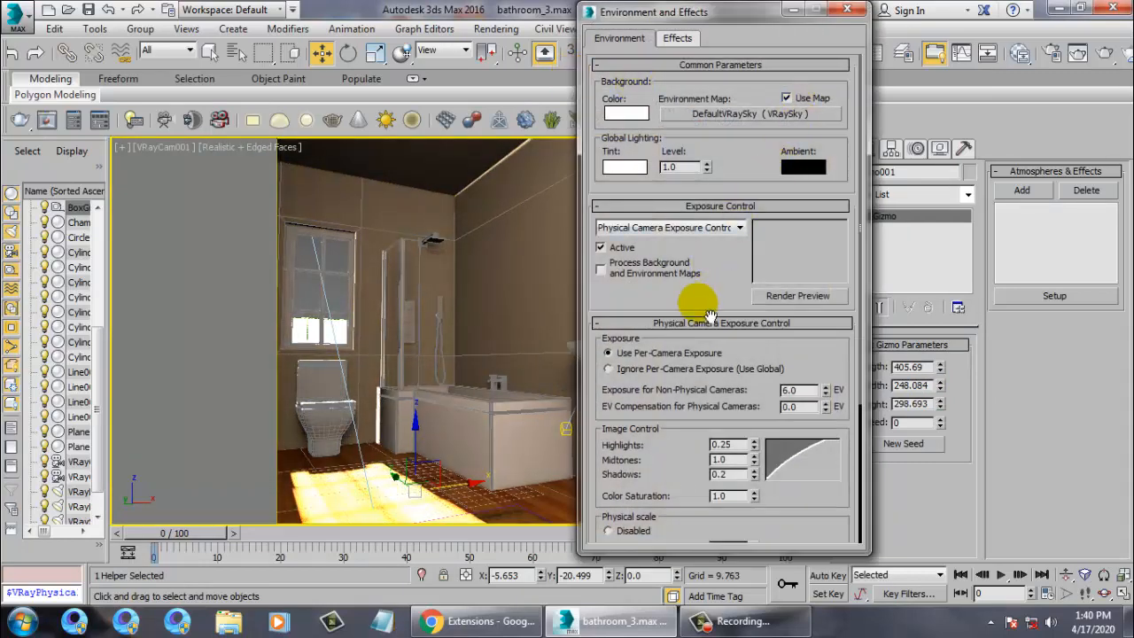
{"action": "left_click_drag", "start_coordinate": [704, 305], "coordinate": [714, 213]}
{"action": "scroll", "coordinate": [713, 212], "scroll_direction": "down", "scroll_amount": 3}
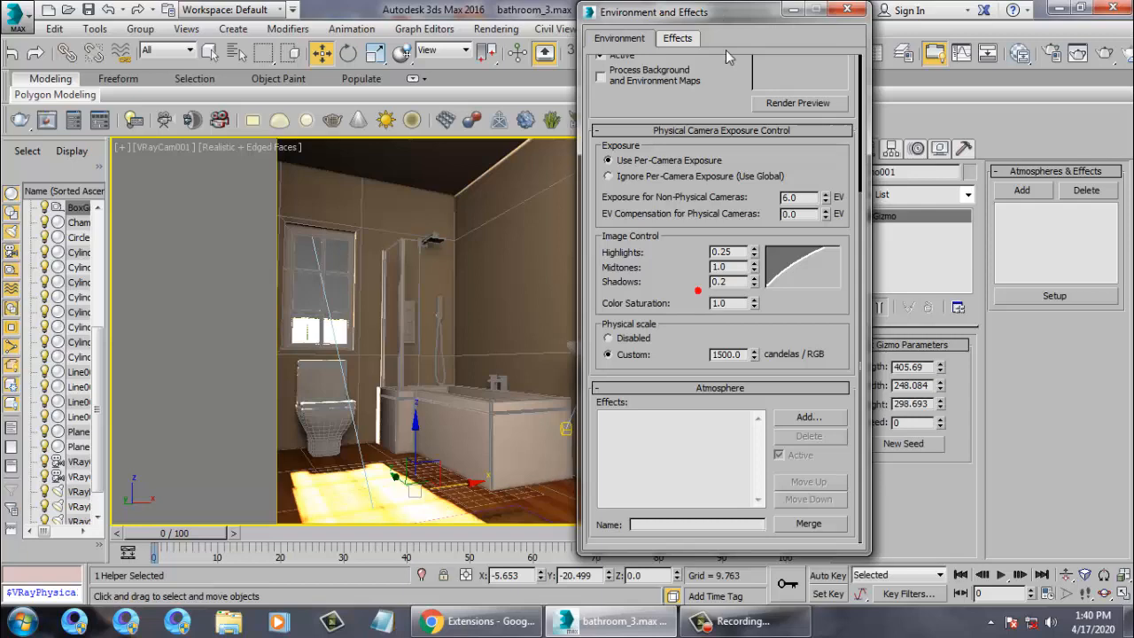
{"action": "left_click", "coordinate": [817, 423]}
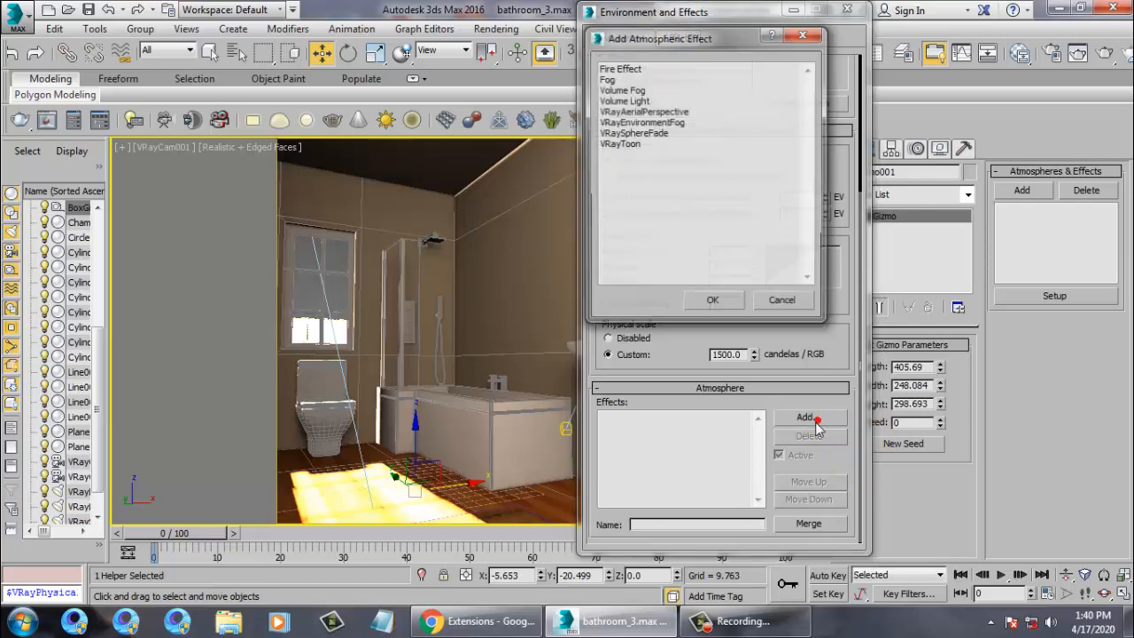
{"action": "double_click", "coordinate": [651, 123]}
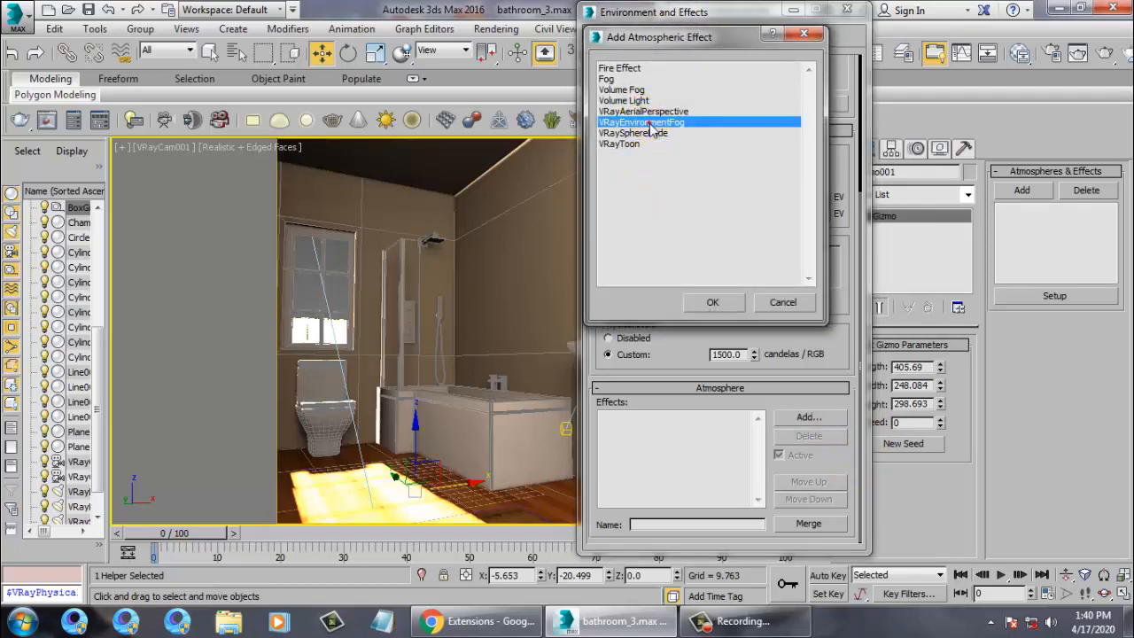
{"action": "scroll", "coordinate": [683, 304], "scroll_direction": "down", "scroll_amount": 1}
{"action": "scroll", "coordinate": [683, 304], "scroll_direction": "down", "scroll_amount": 6}
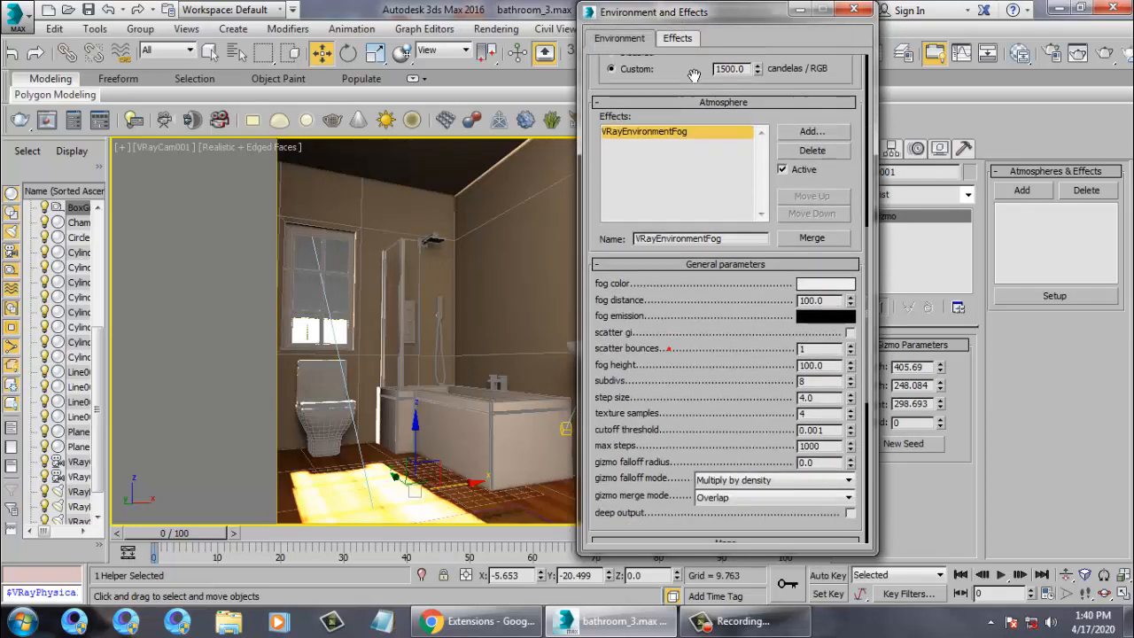
Change the environment fog's colour to a pale peach tone
{"action": "left_click", "coordinate": [806, 285]}
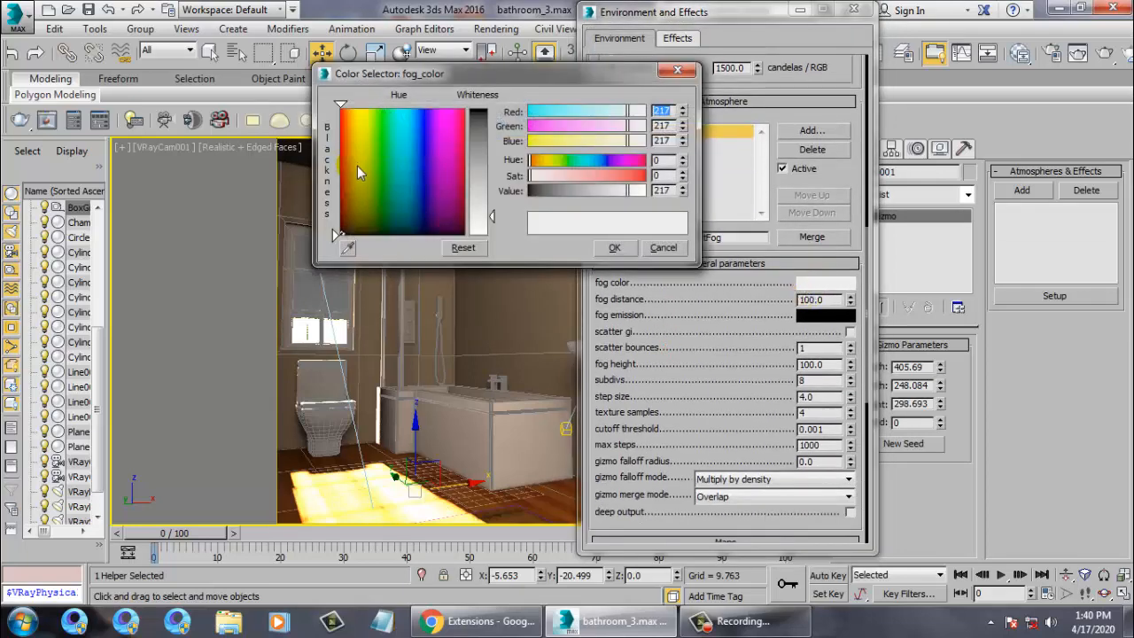
{"action": "left_click_drag", "start_coordinate": [357, 166], "coordinate": [349, 159]}
{"action": "left_click_drag", "start_coordinate": [467, 197], "coordinate": [475, 182]}
{"action": "left_click", "coordinate": [615, 247]}
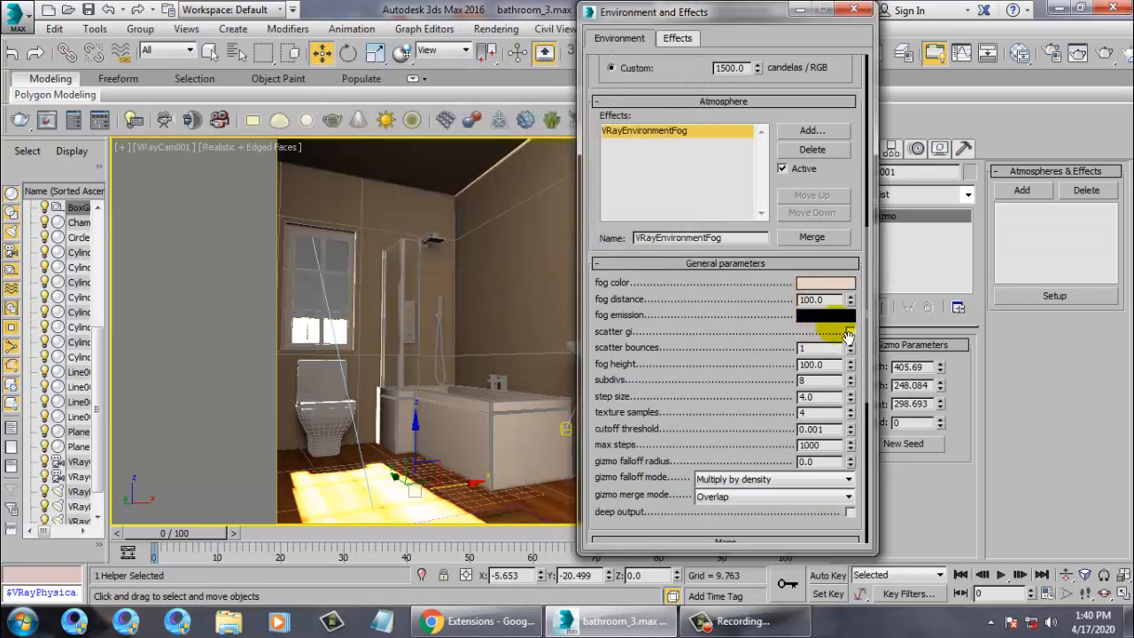
Set the fog distance to 1500, the scatter bounces to 2 and the fog height to 200
{"action": "double_click", "coordinate": [819, 300]}
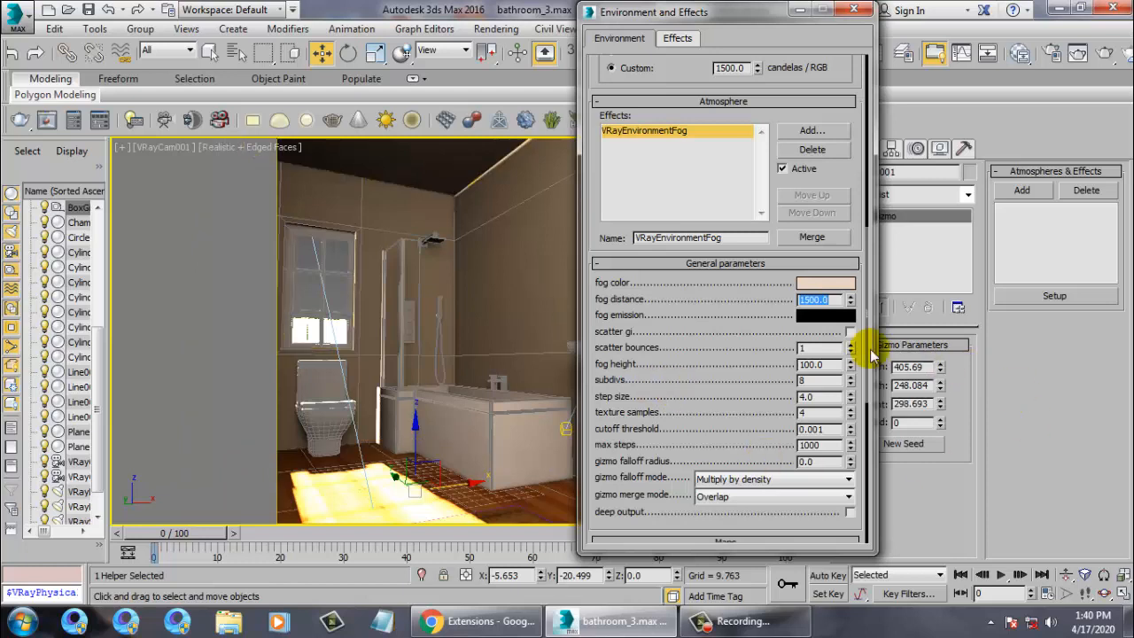
{"action": "double_click", "coordinate": [824, 348]}
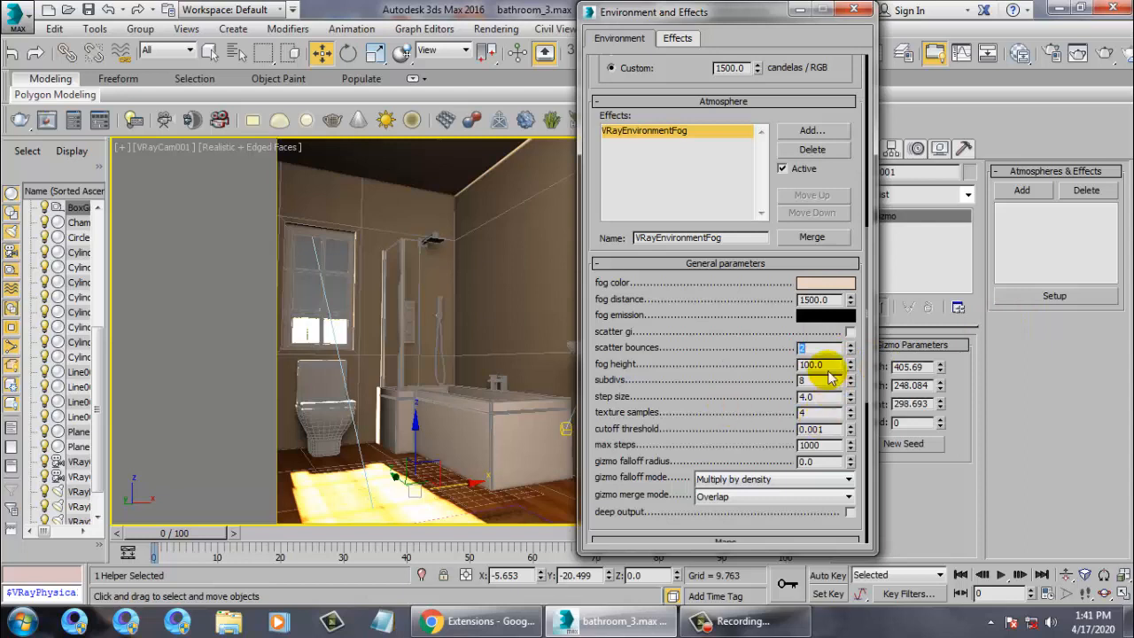
{"action": "left_click_drag", "start_coordinate": [828, 364], "coordinate": [793, 370]}
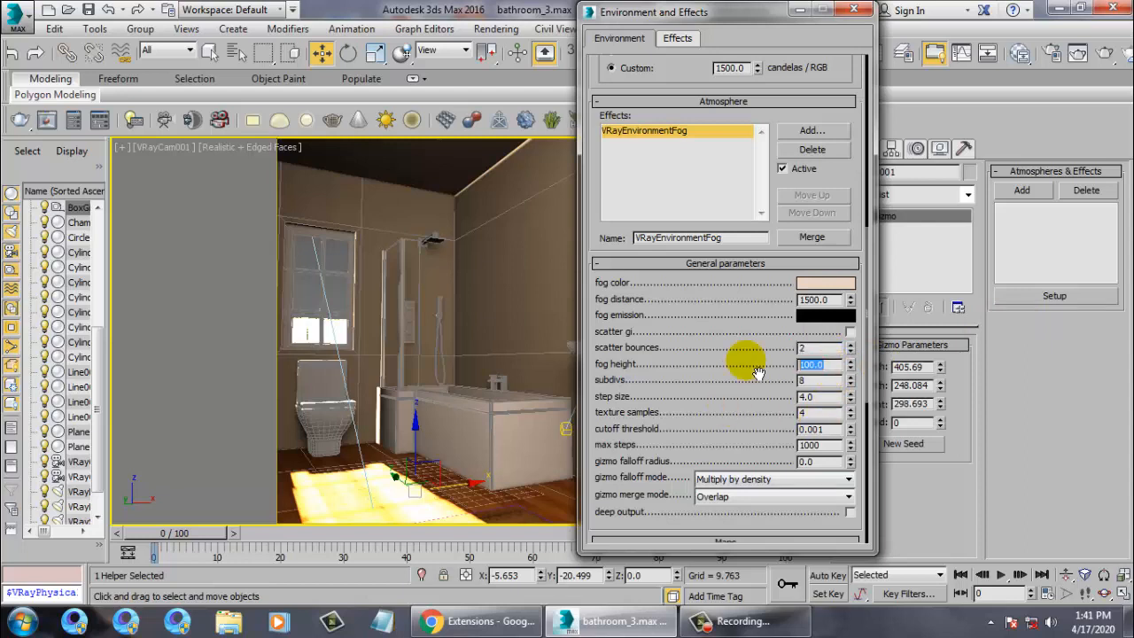
{"action": "type", "text": "2"}
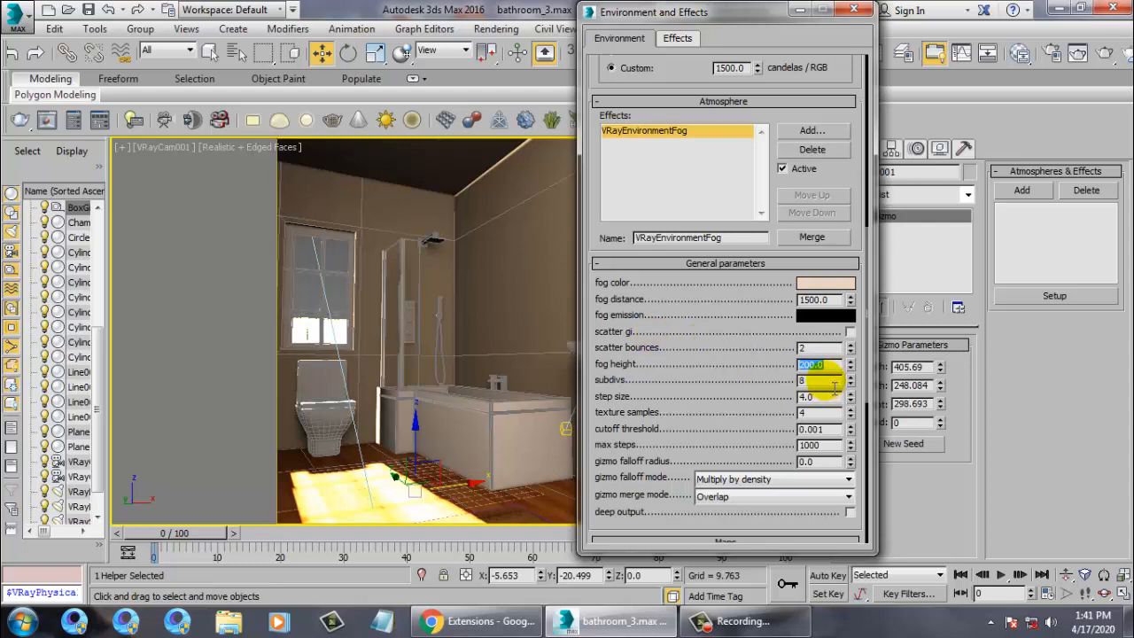
Set the fog's subdivs to 24 and its cutoff threshold to 0.003
{"action": "key", "text": "Tab"}
{"action": "type", "text": "24"}
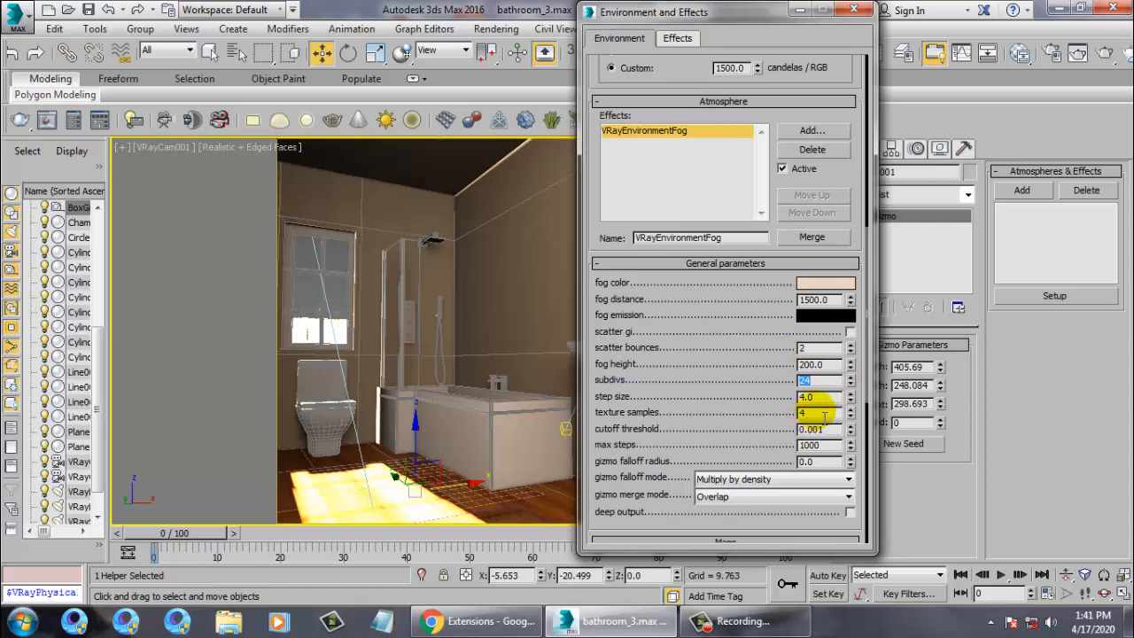
{"action": "key", "text": "BackSpace"}
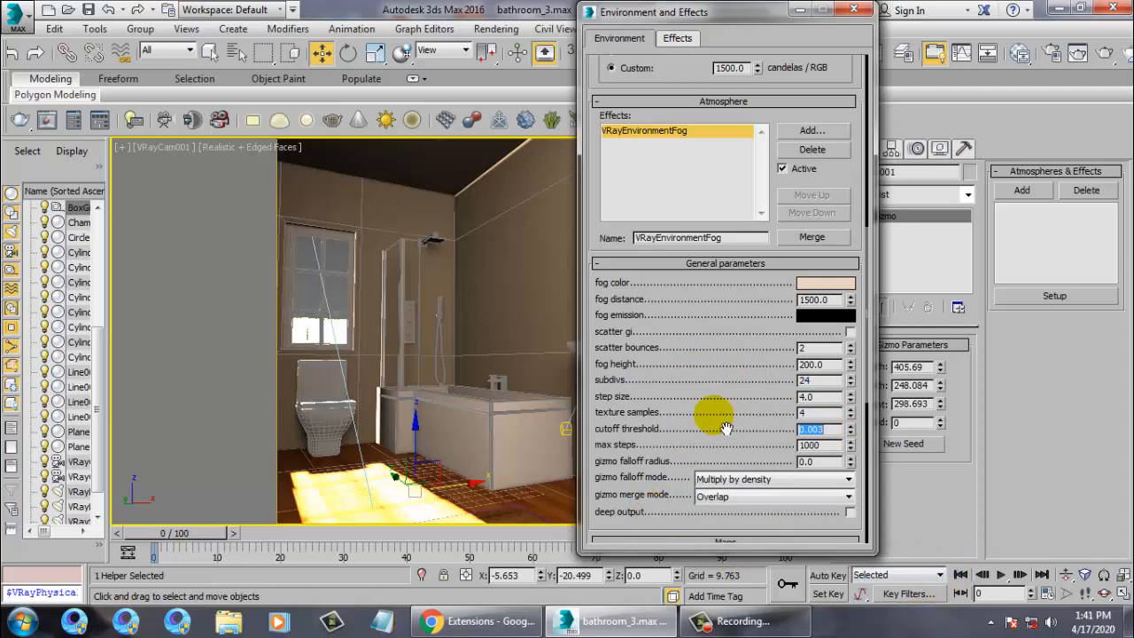
Turn off the affect GI option in the environment fog's ray filter
{"action": "left_click_drag", "start_coordinate": [720, 425], "coordinate": [700, 232]}
{"action": "scroll", "coordinate": [690, 222], "scroll_direction": "down", "scroll_amount": 5}
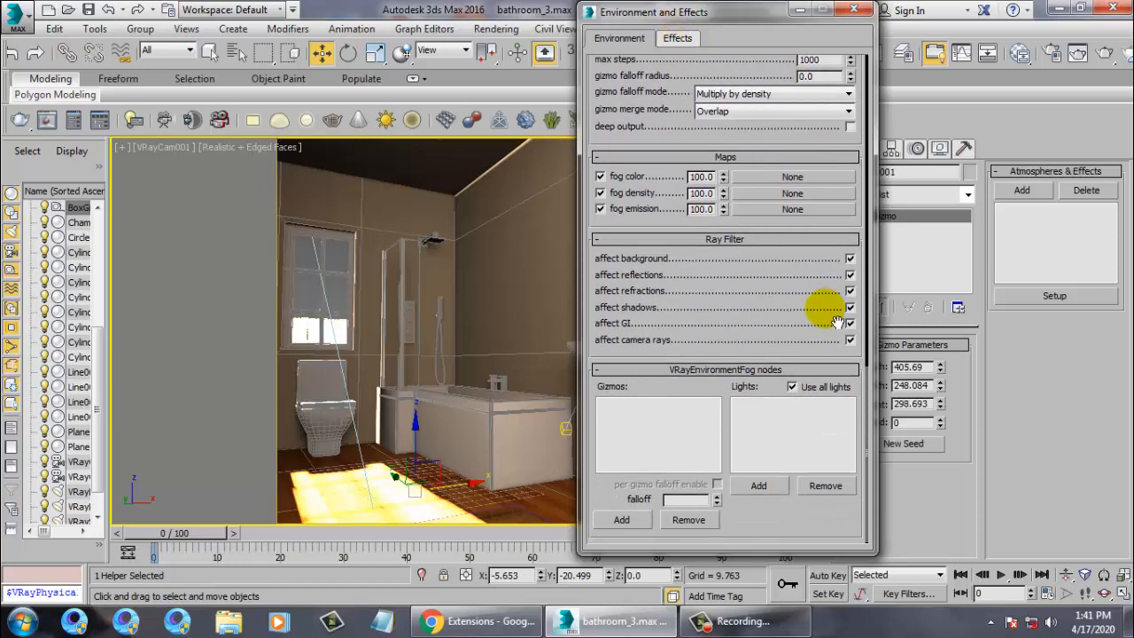
{"action": "left_click", "coordinate": [849, 324]}
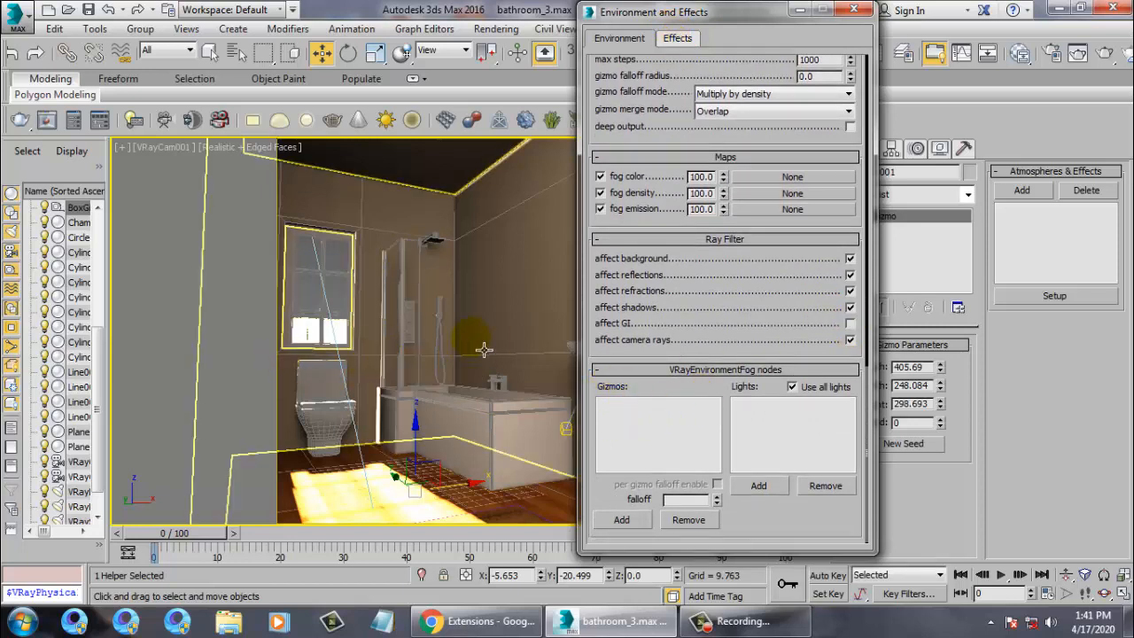
Assign BoxGizmo001 to the environment fog's gizmos by picking it in the perspective view
{"action": "key", "text": "p"}
{"action": "middle_click_drag", "start_coordinate": [414, 320], "coordinate": [388, 359]}
{"action": "scroll", "coordinate": [400, 315], "scroll_direction": "down", "scroll_amount": 5}
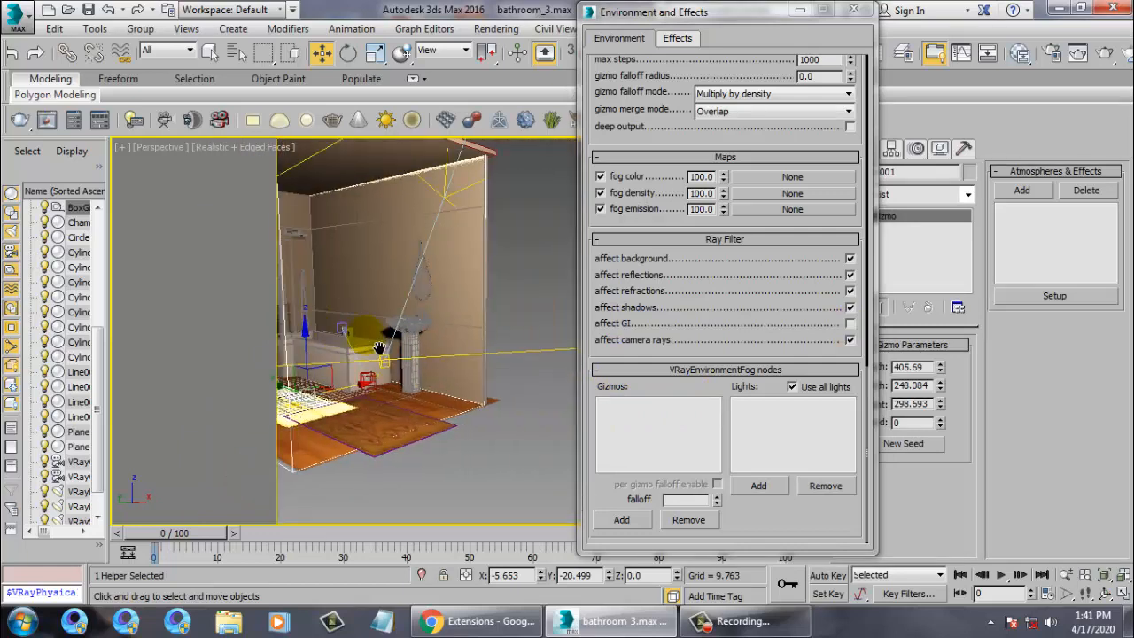
{"action": "scroll", "coordinate": [438, 293], "scroll_direction": "up", "scroll_amount": 8}
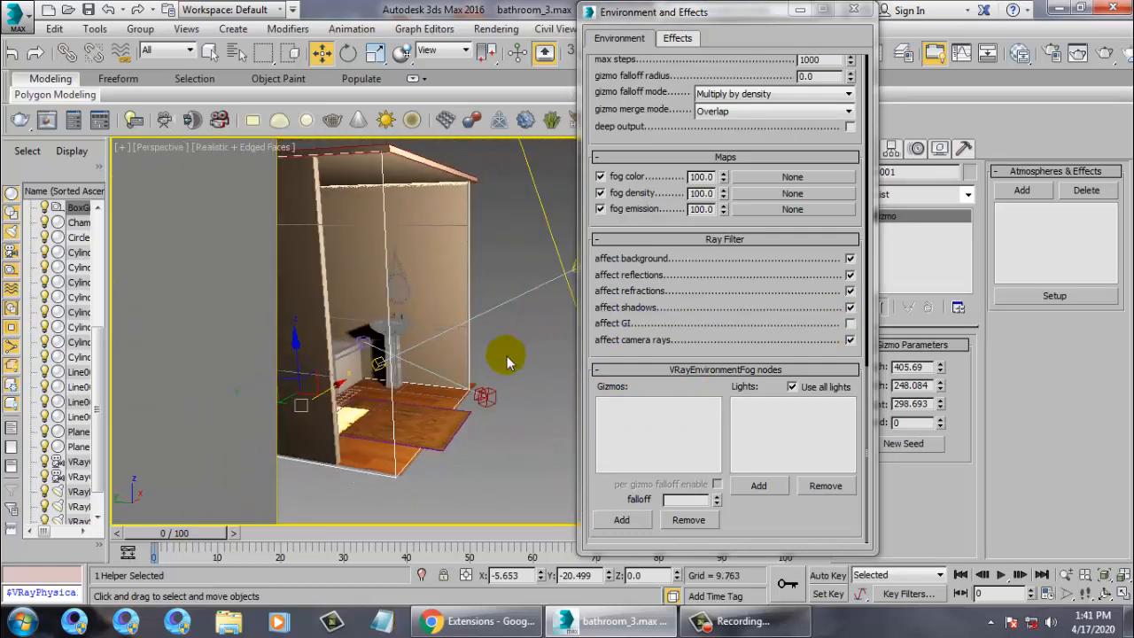
{"action": "scroll", "coordinate": [478, 375], "scroll_direction": "up", "scroll_amount": 2}
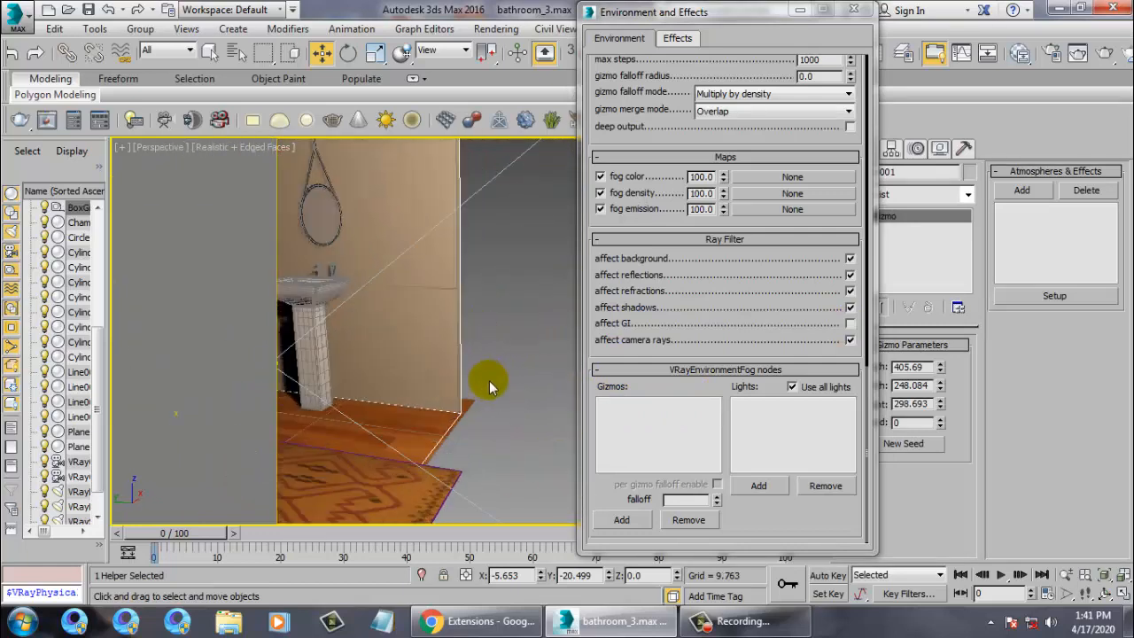
{"action": "left_click", "coordinate": [621, 520]}
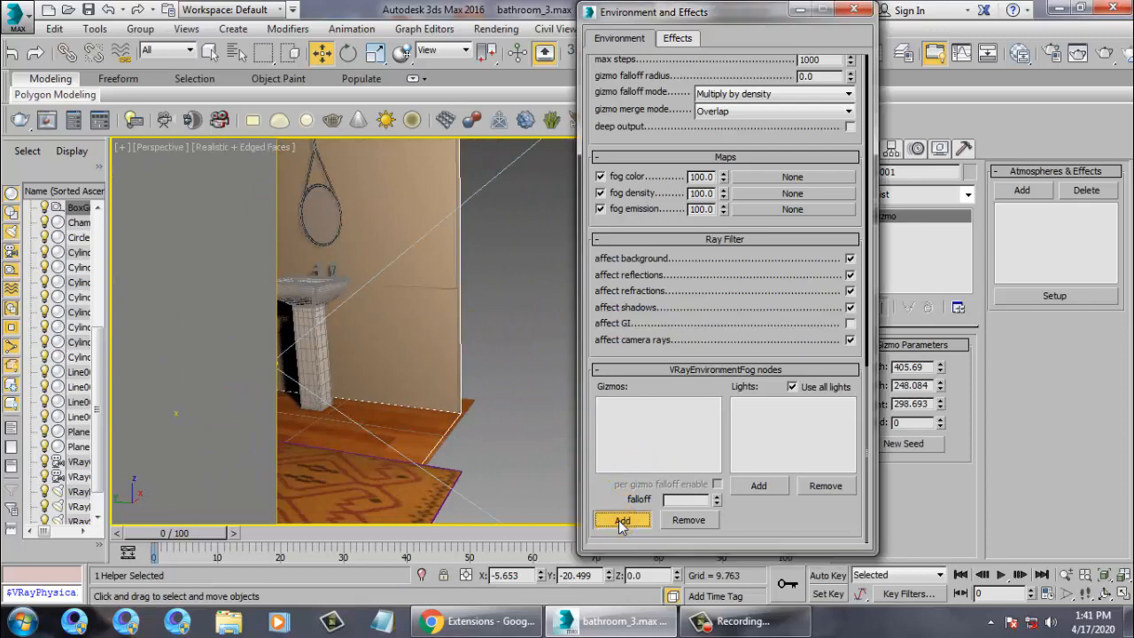
{"action": "left_click", "coordinate": [462, 379]}
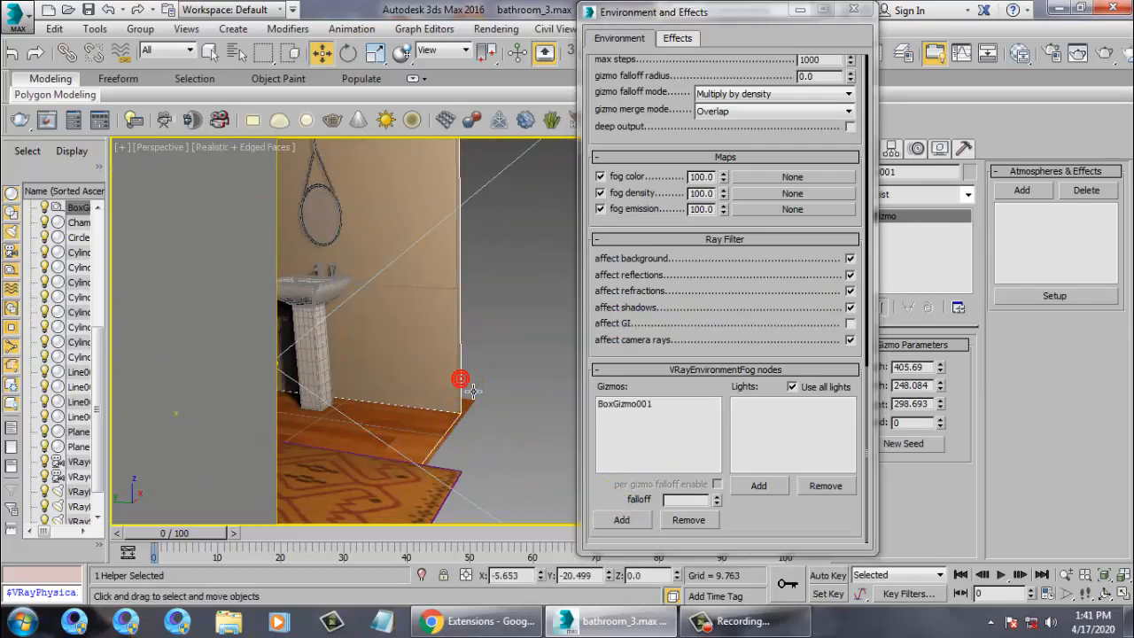
{"action": "left_click", "coordinate": [623, 405]}
Add VRaySun001 to the environment fog's lights by picking it in the perspective view, and close the environment settings
{"action": "key", "text": "z"}
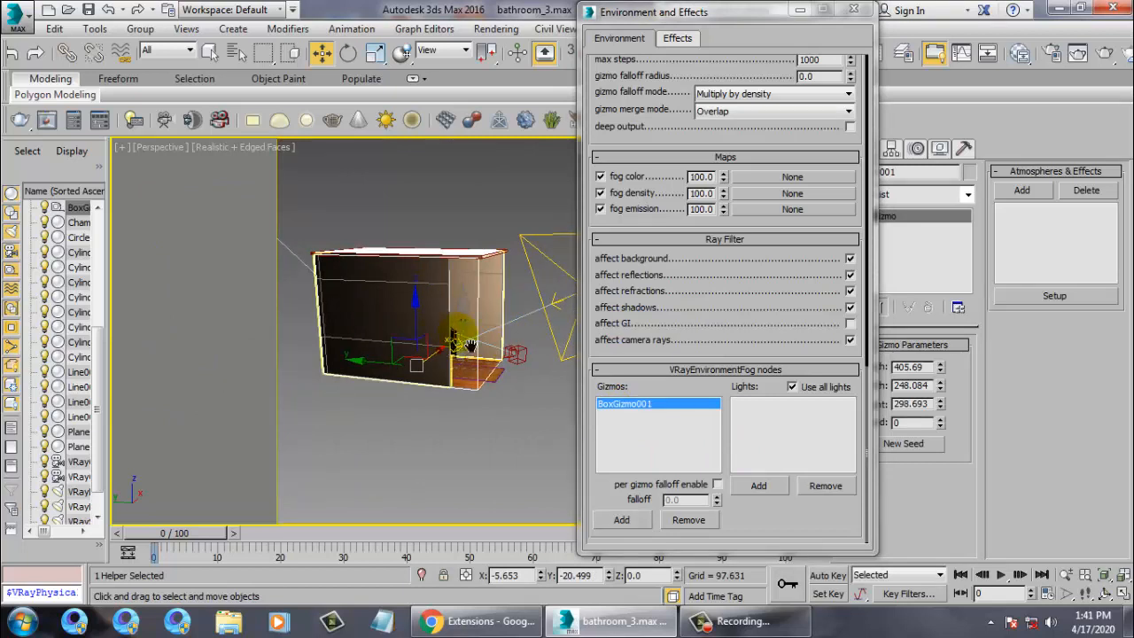
{"action": "left_click", "coordinate": [759, 485]}
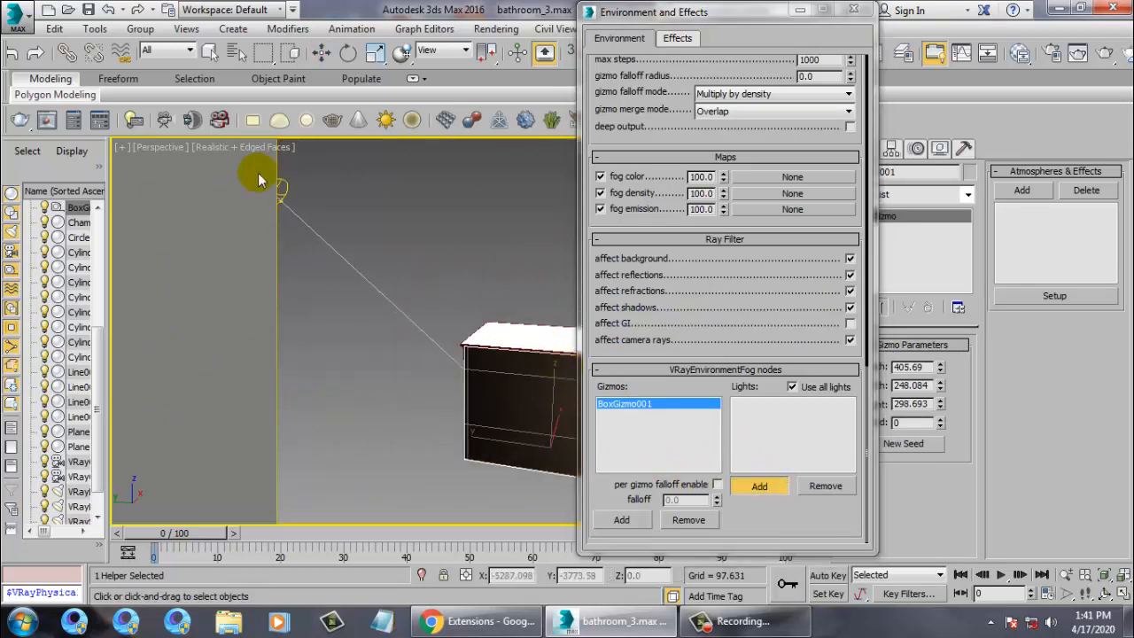
{"action": "middle_click_drag", "start_coordinate": [309, 194], "coordinate": [382, 237]}
{"action": "left_click", "coordinate": [364, 235]}
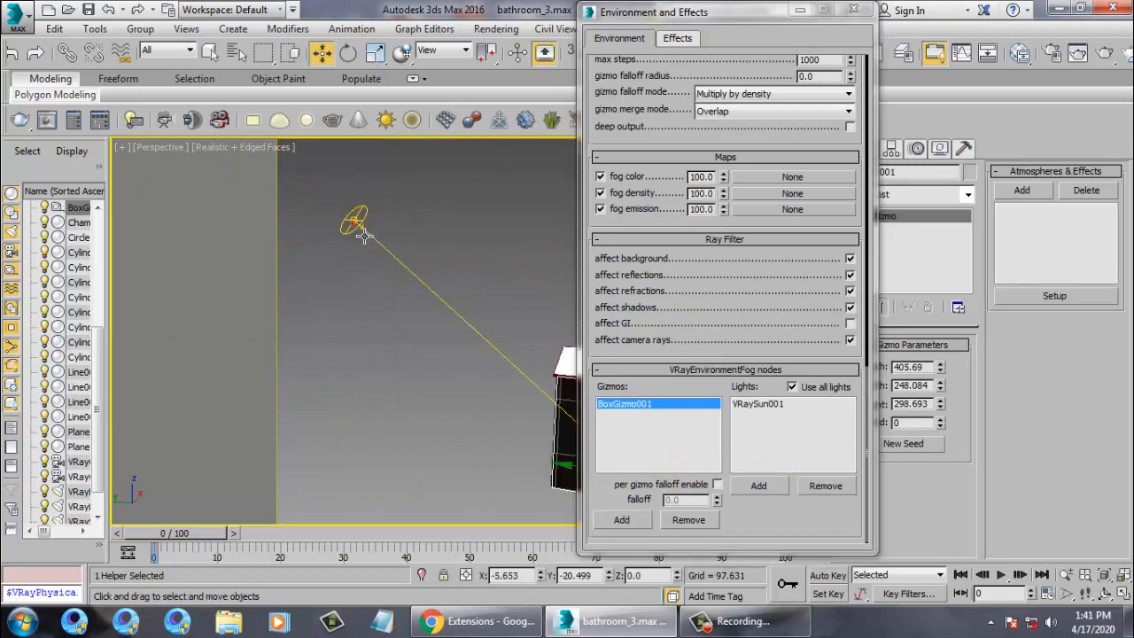
{"action": "left_click", "coordinate": [755, 406]}
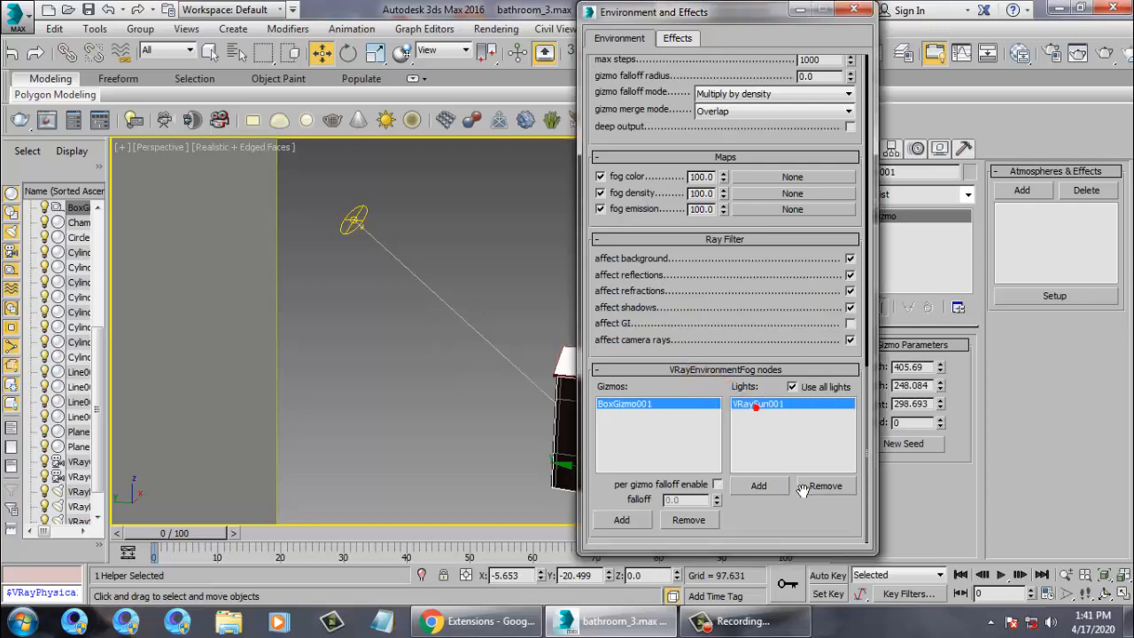
{"action": "left_click", "coordinate": [784, 516]}
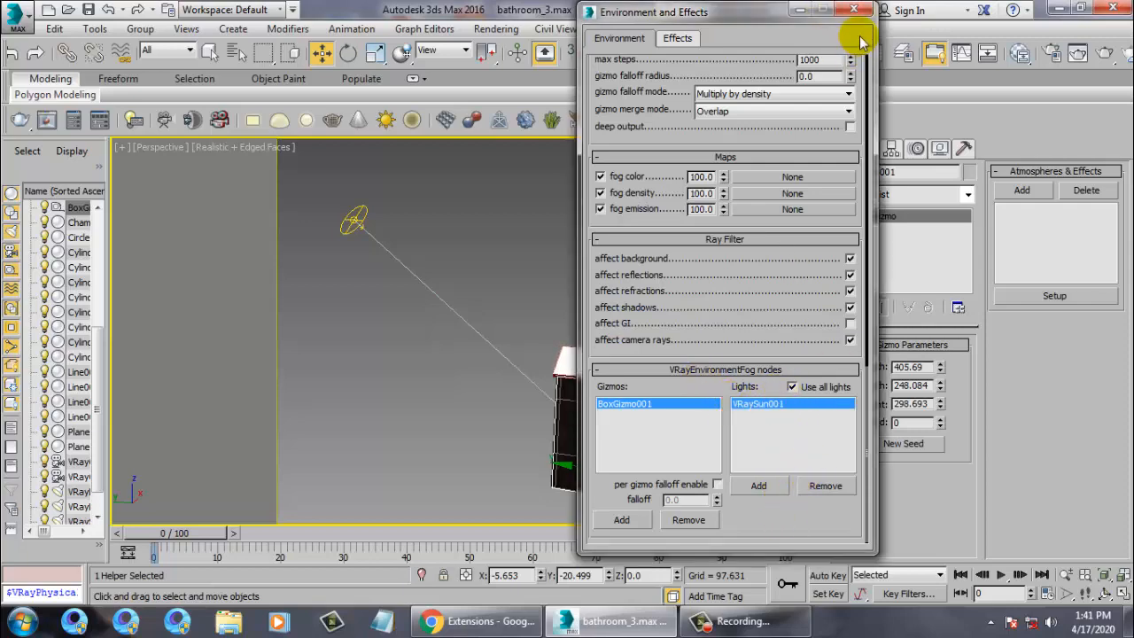
{"action": "left_click", "coordinate": [855, 9]}
Set the V-Ray plane light's intensity multiplier to 4
{"action": "middle_click_drag", "start_coordinate": [551, 271], "coordinate": [407, 216]}
{"action": "scroll", "coordinate": [407, 217], "scroll_direction": "down", "scroll_amount": 5}
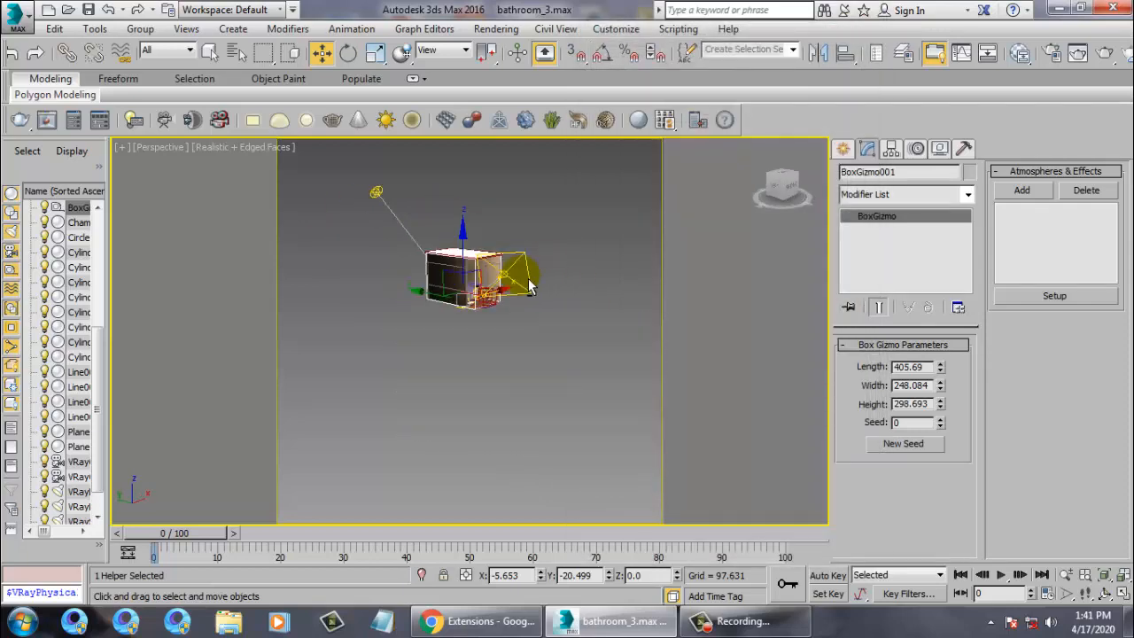
{"action": "left_click", "coordinate": [525, 280]}
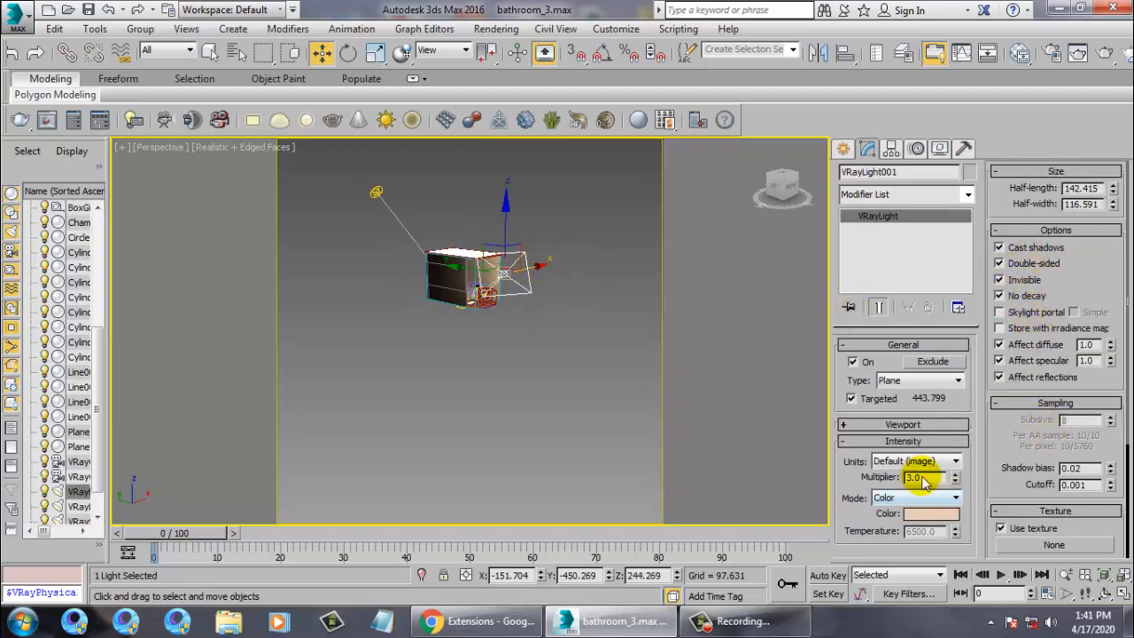
{"action": "left_click_drag", "start_coordinate": [923, 478], "coordinate": [843, 479]}
{"action": "type", "text": "2"}
{"action": "key", "text": "Return"}
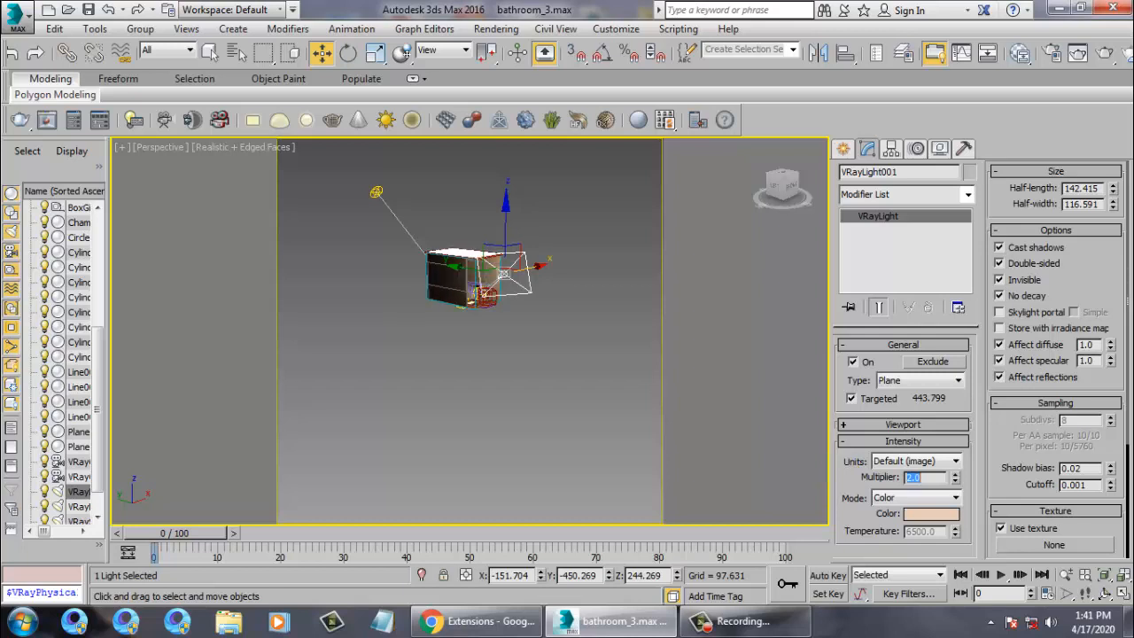
{"action": "type", "text": "4"}
{"action": "key", "text": "Return"}
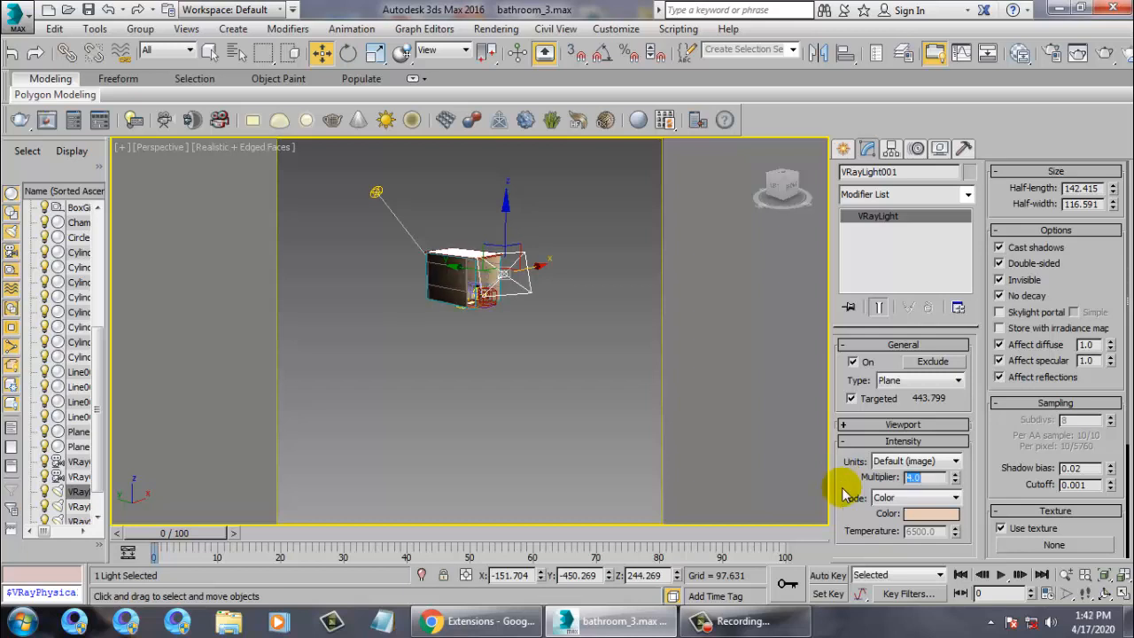
{"action": "left_click", "coordinate": [523, 317]}
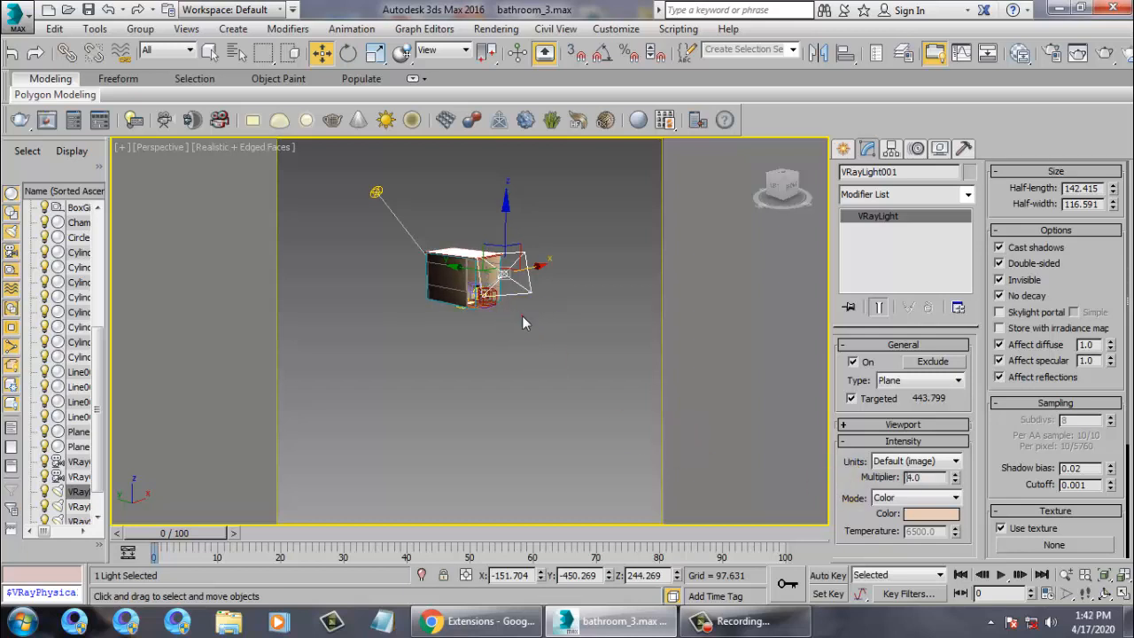
Switch the viewport to the VRayCam001 view and turn off global illumination in the render setup
{"action": "key", "text": "c"}
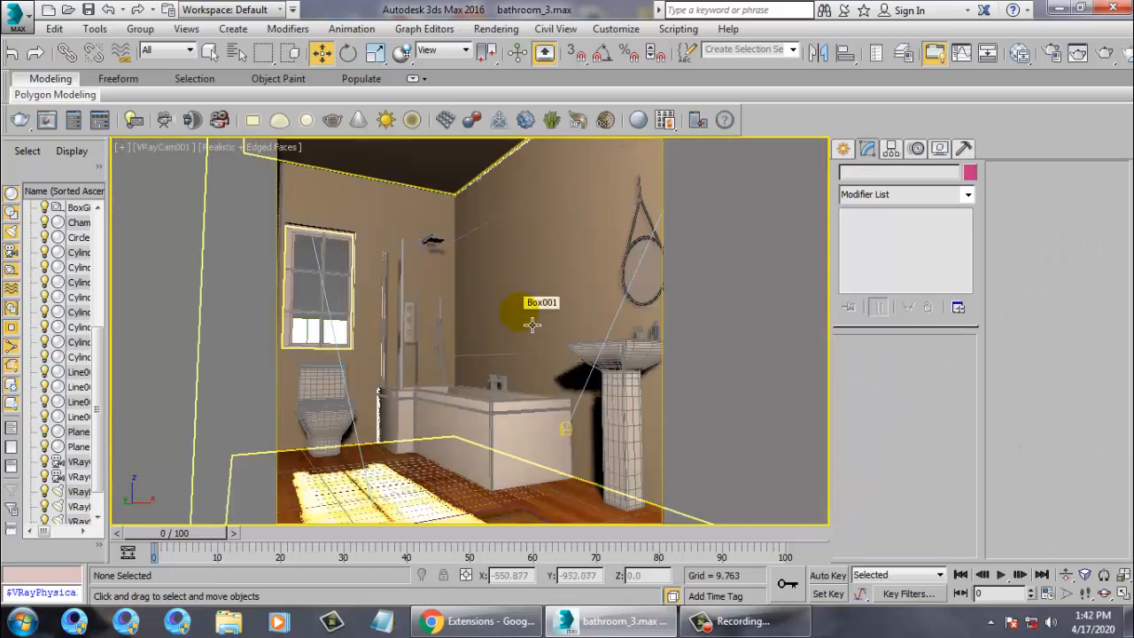
{"action": "left_click", "coordinate": [525, 36]}
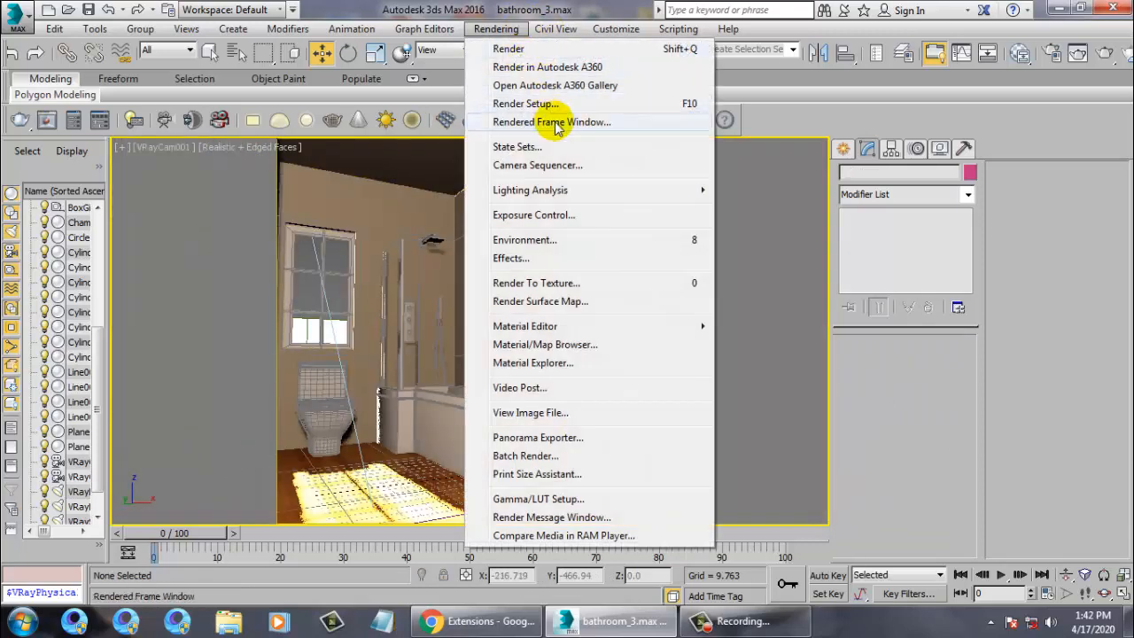
{"action": "left_click", "coordinate": [576, 103]}
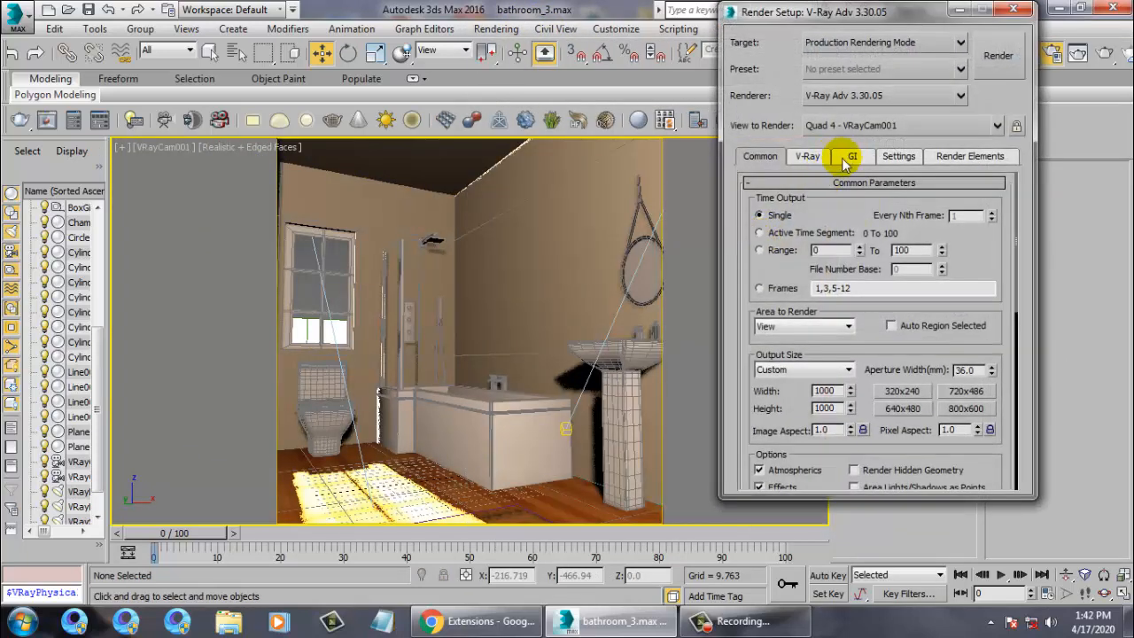
{"action": "left_click", "coordinate": [849, 158]}
{"action": "left_click", "coordinate": [753, 200]}
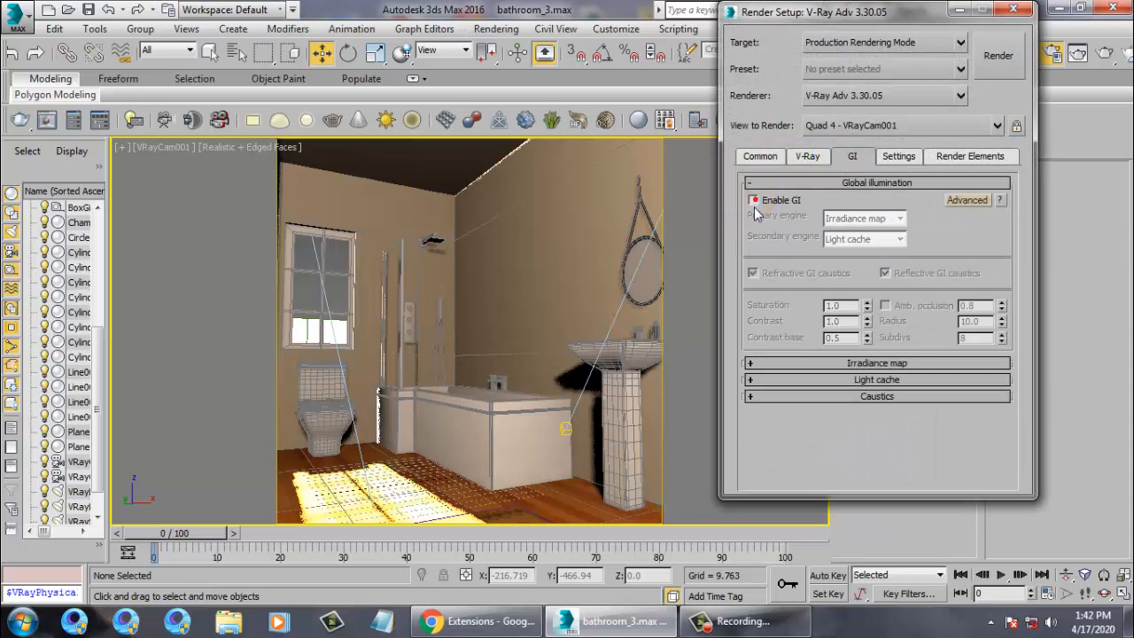
Test-render the camera view, stop the render partway and close the frame buffer
{"action": "left_click", "coordinate": [999, 55]}
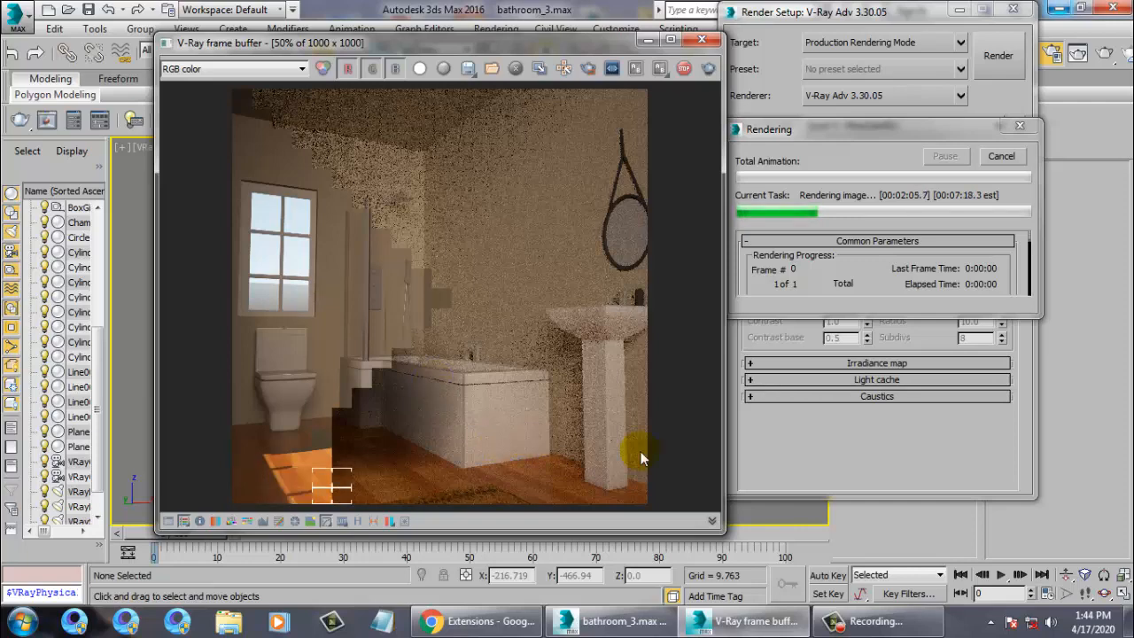
{"action": "left_click", "coordinate": [684, 68]}
{"action": "left_click", "coordinate": [700, 40]}
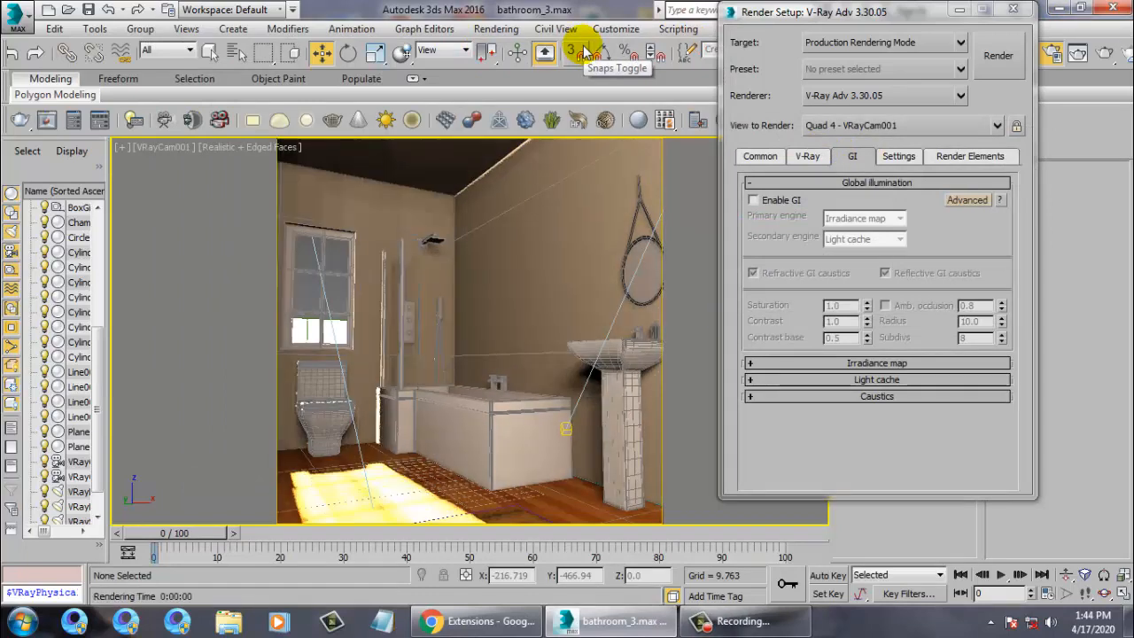
Set the fog distance of the VRayEnvironmentFog effect to 1000
{"action": "key", "text": "8"}
{"action": "left_click_drag", "start_coordinate": [740, 396], "coordinate": [750, 62]}
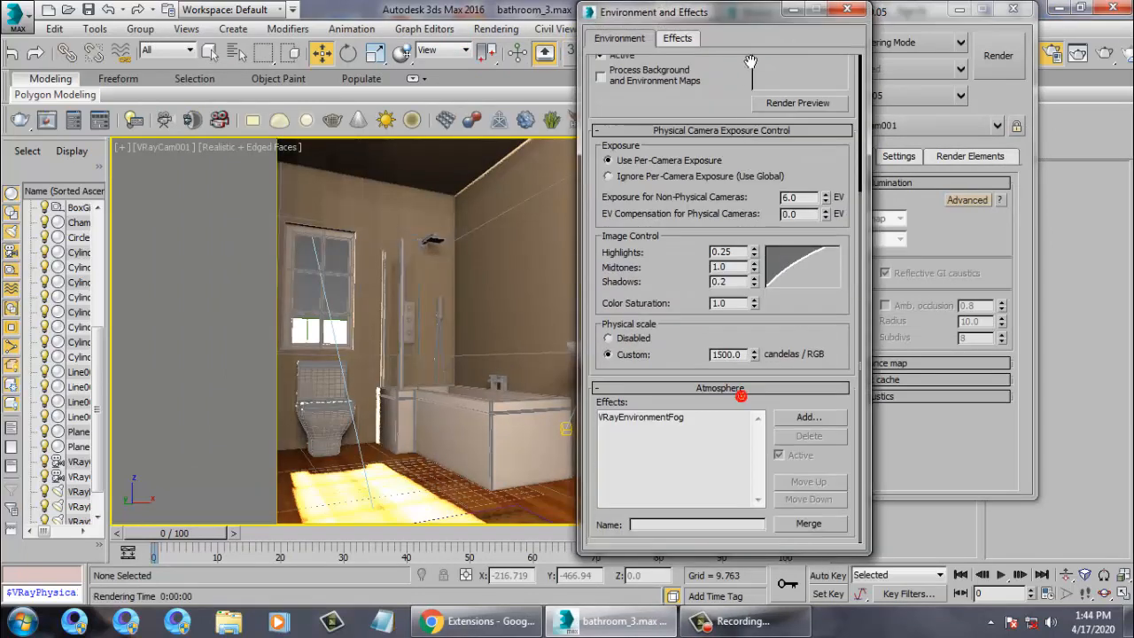
{"action": "left_click", "coordinate": [653, 418]}
{"action": "left_click_drag", "start_coordinate": [870, 478], "coordinate": [823, 217]}
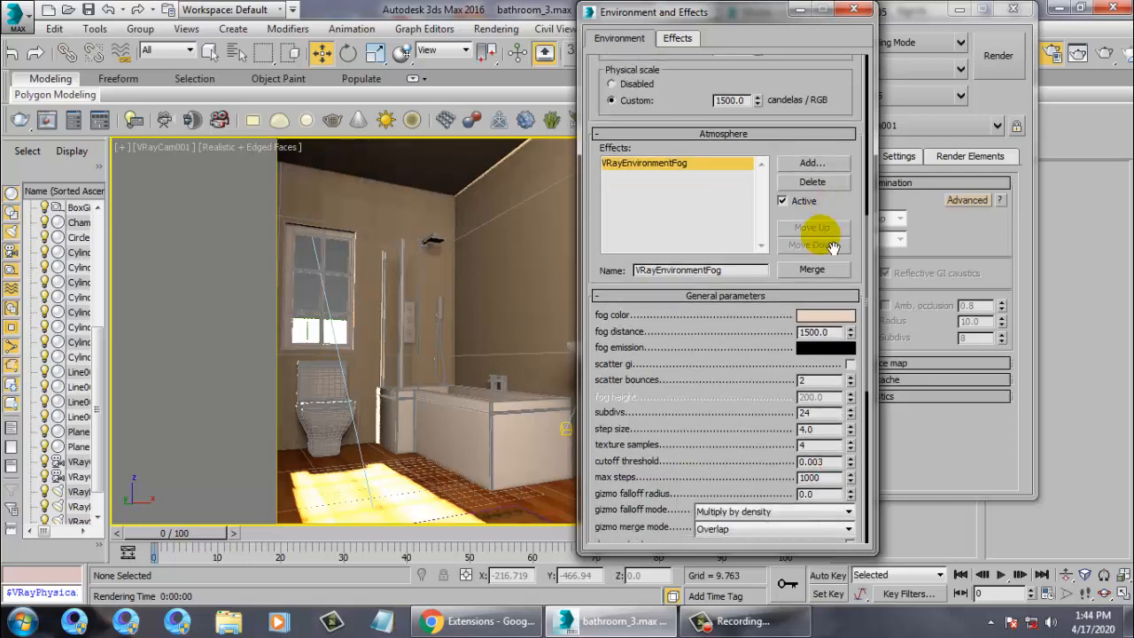
{"action": "double_click", "coordinate": [824, 331]}
{"action": "type", "text": "1"}
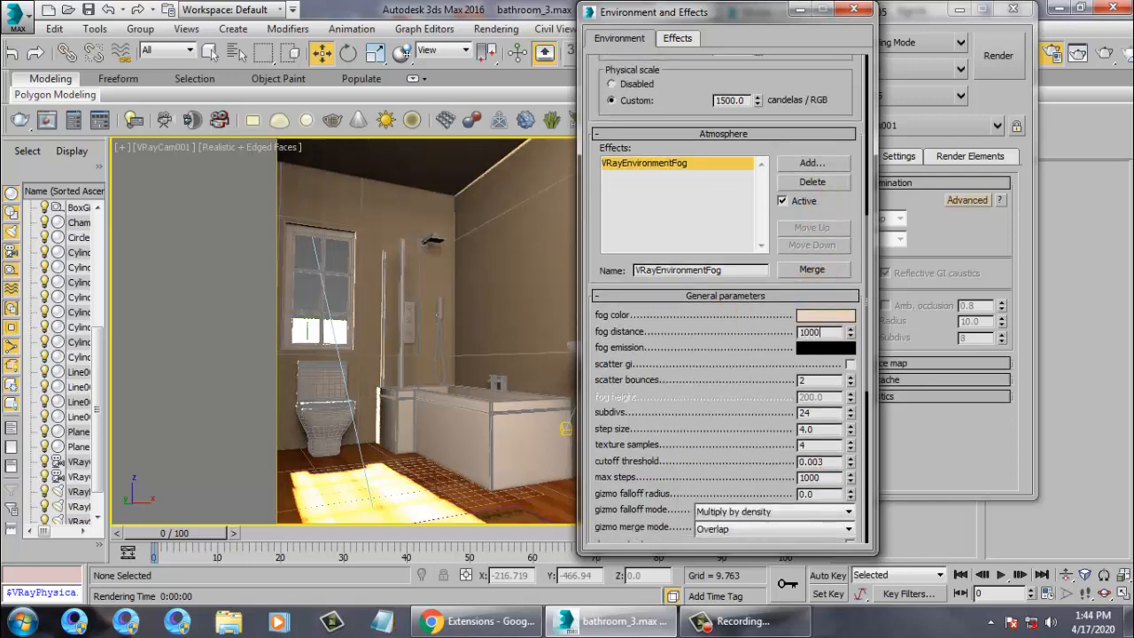
{"action": "type", "text": "000"}
{"action": "key", "text": "Return"}
Change the fog color to white and set the fog's subdivs to 15
{"action": "left_click", "coordinate": [833, 316]}
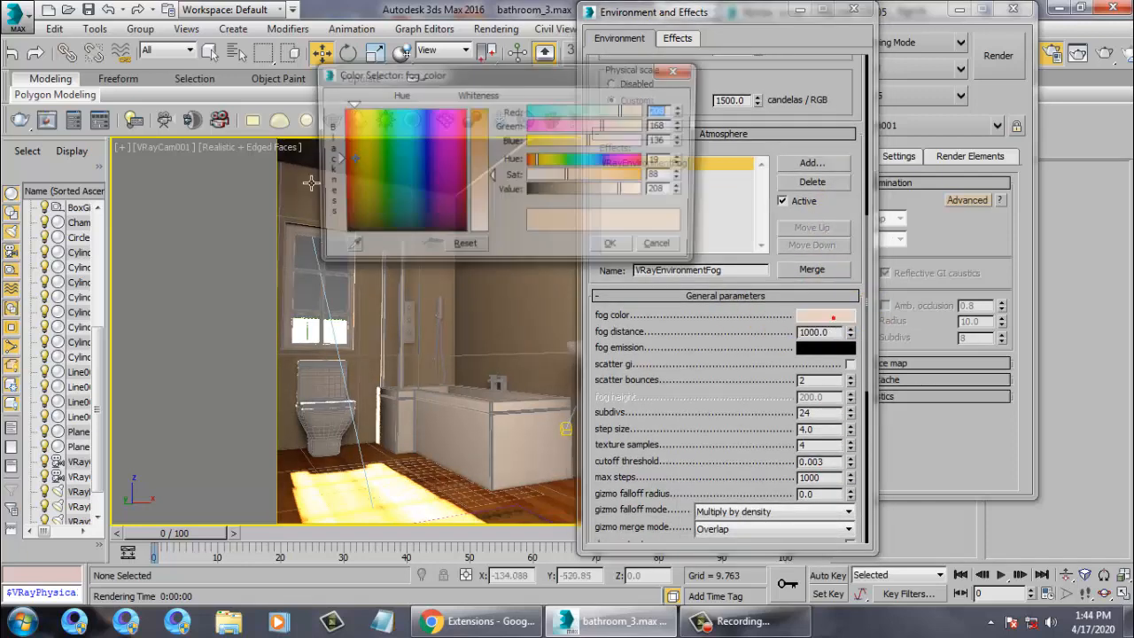
{"action": "left_click_drag", "start_coordinate": [491, 176], "coordinate": [491, 235]}
{"action": "left_click", "coordinate": [613, 247]}
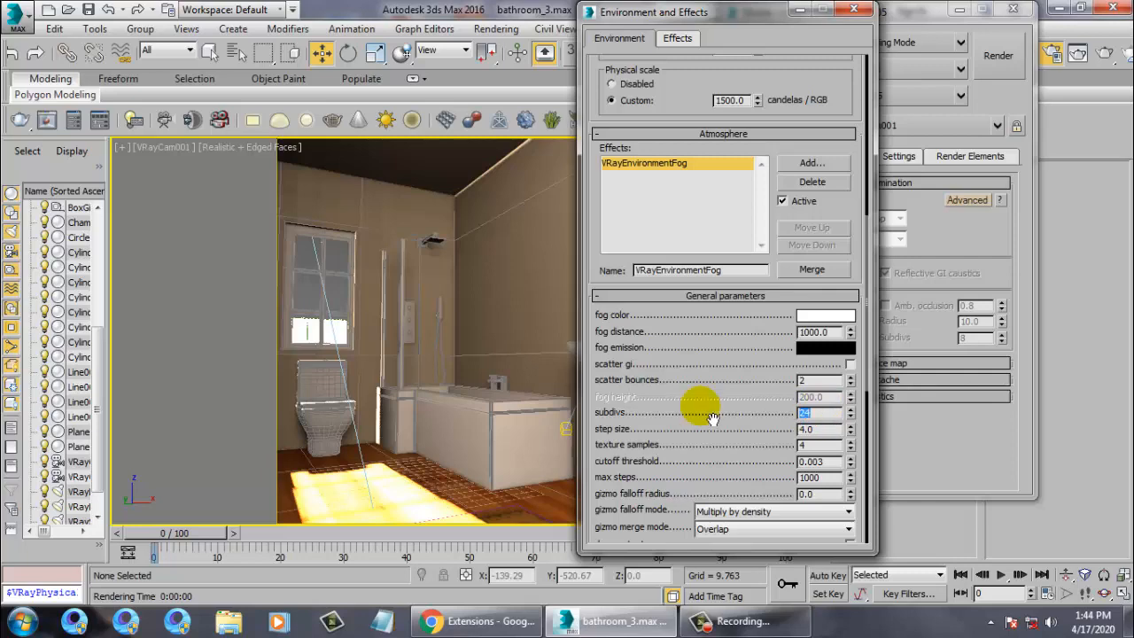
{"action": "type", "text": "15"}
{"action": "key", "text": "Return"}
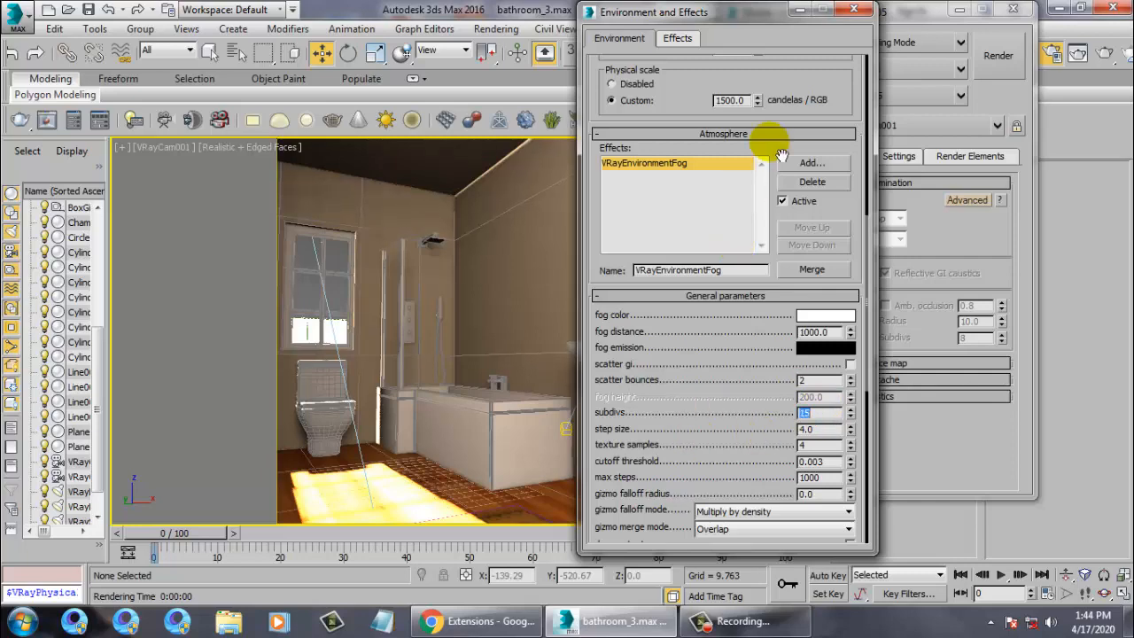
Start and cancel a test render, and turn off the GI environment override in the V-Ray render settings
{"action": "left_click", "coordinate": [998, 55]}
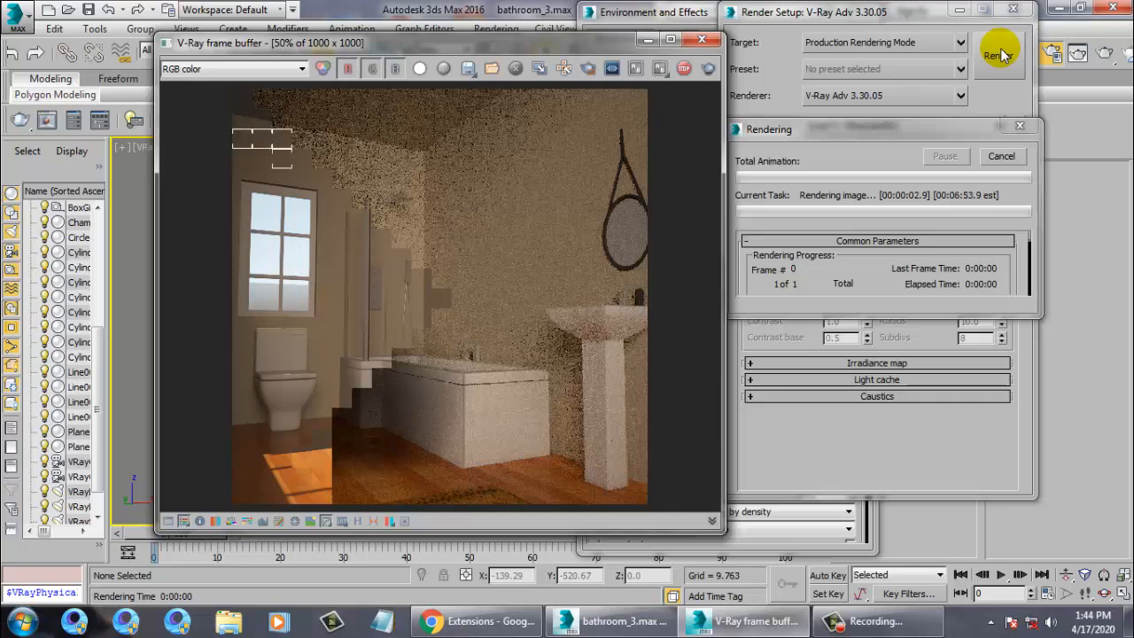
{"action": "left_click", "coordinate": [1001, 156]}
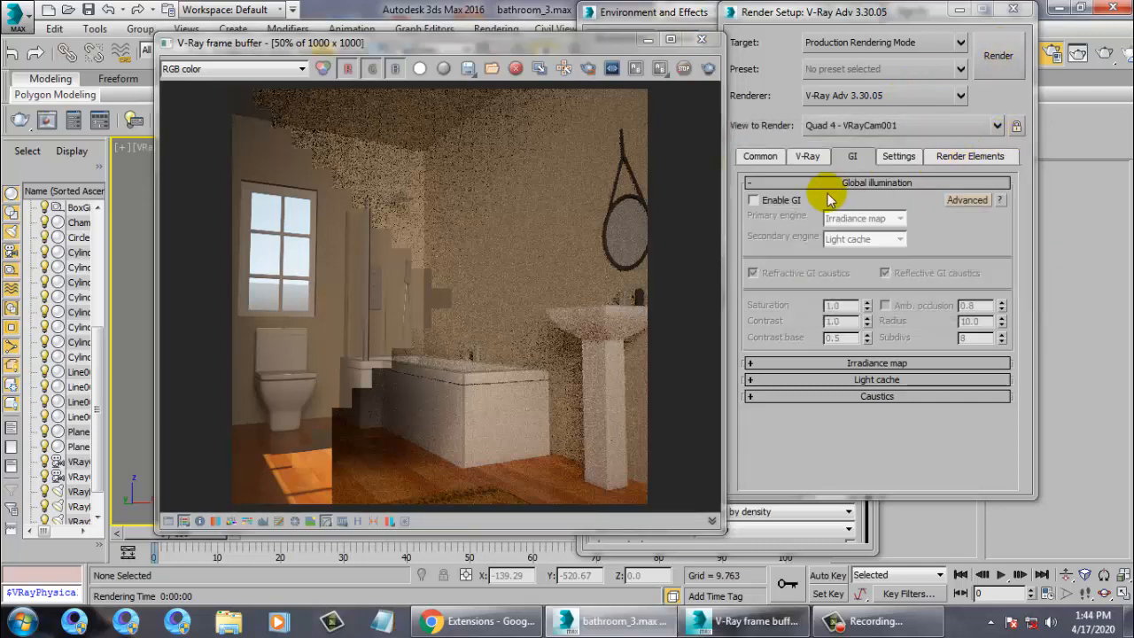
{"action": "left_click", "coordinate": [760, 156]}
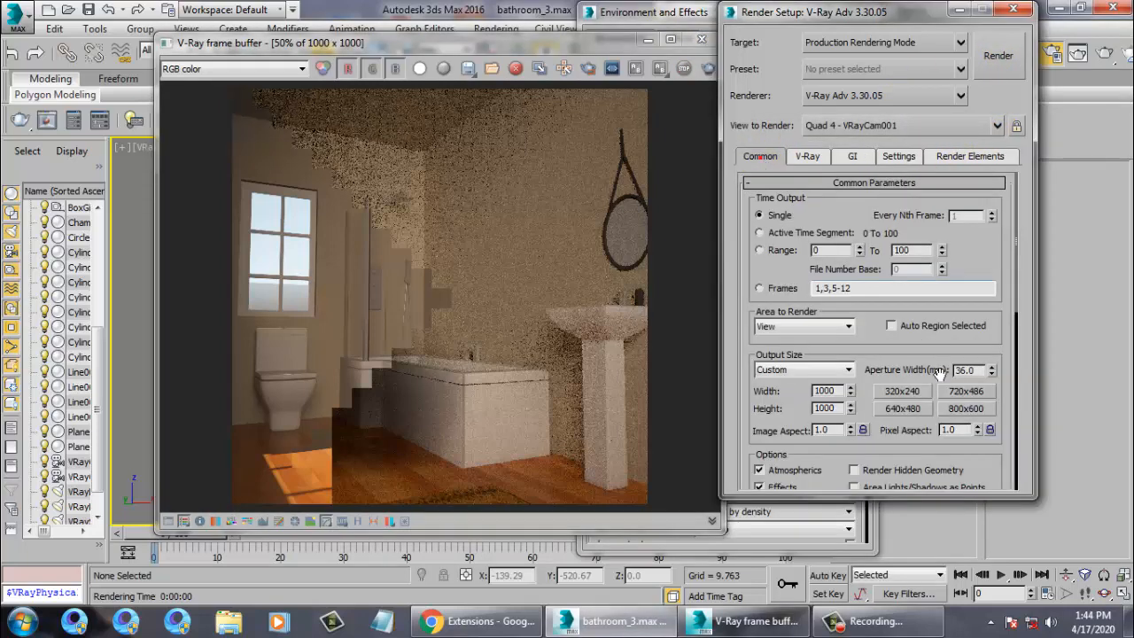
{"action": "left_click", "coordinate": [807, 156]}
{"action": "scroll", "coordinate": [833, 343], "scroll_direction": "down", "scroll_amount": 5}
{"action": "left_click", "coordinate": [764, 280]}
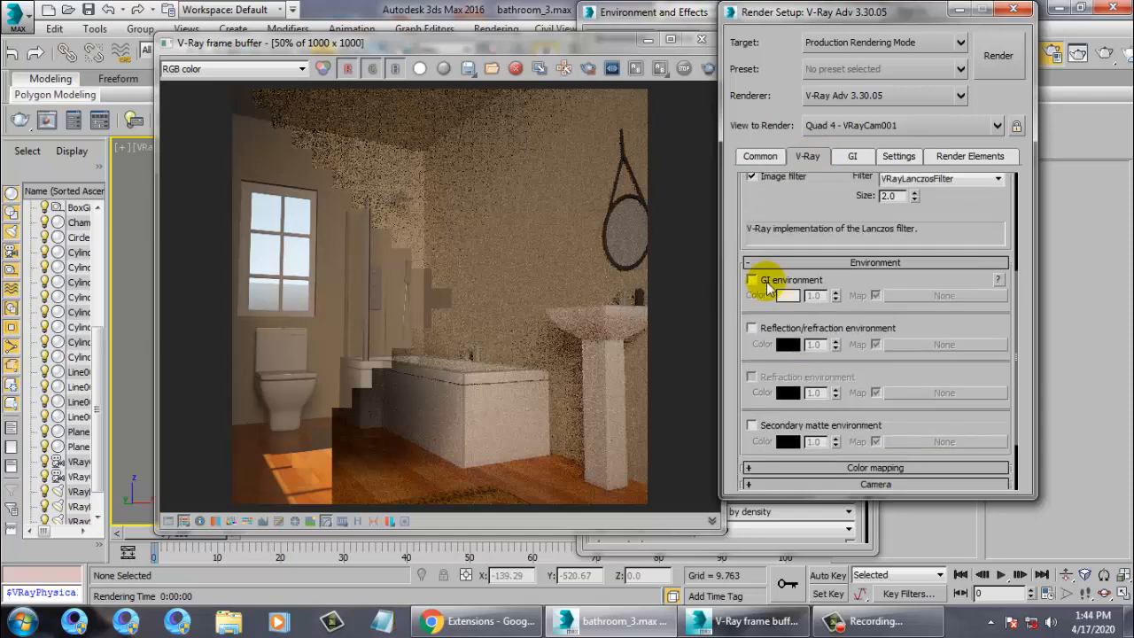
Start and stop another test render, and set the area to render to Region
{"action": "left_click", "coordinate": [998, 55]}
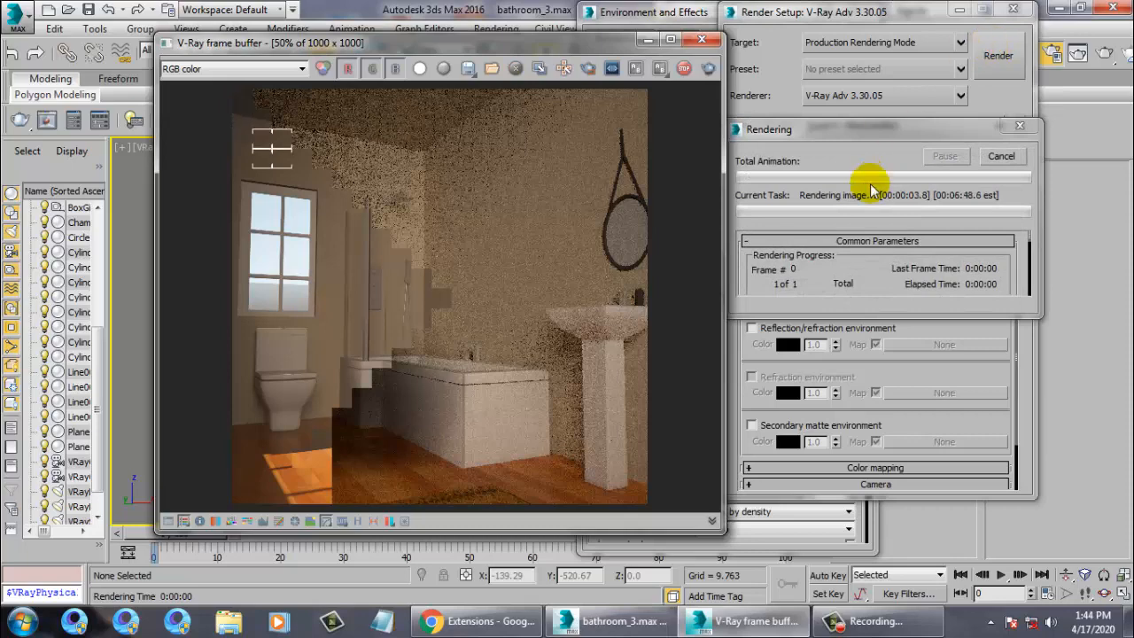
{"action": "left_click", "coordinate": [683, 69]}
{"action": "left_click", "coordinate": [755, 156]}
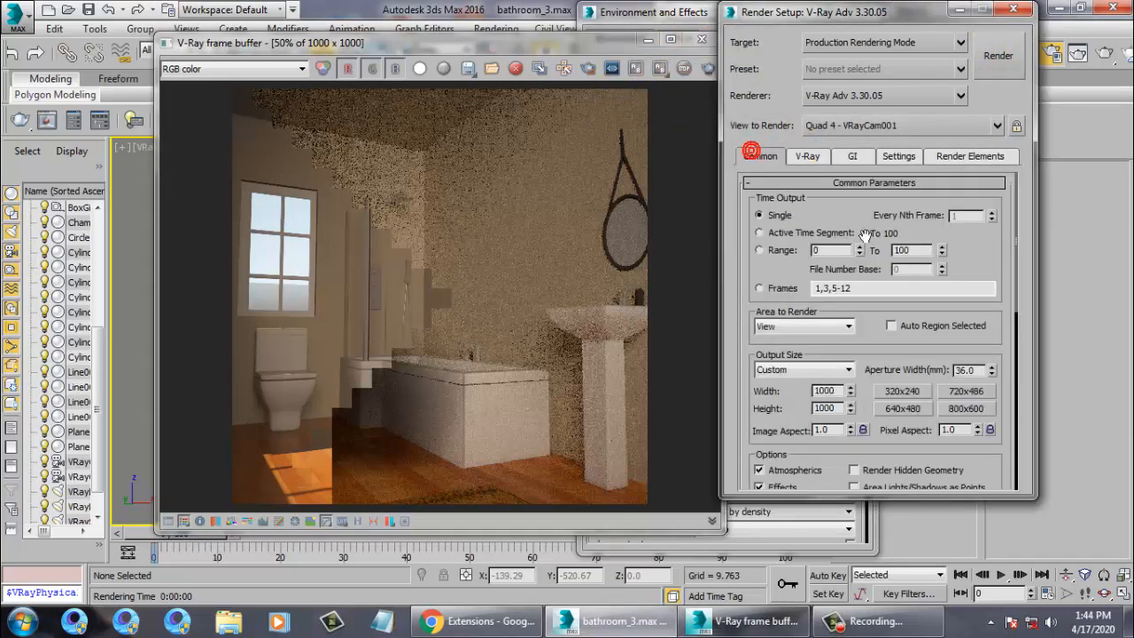
{"action": "left_click", "coordinate": [815, 328]}
{"action": "left_click", "coordinate": [793, 347]}
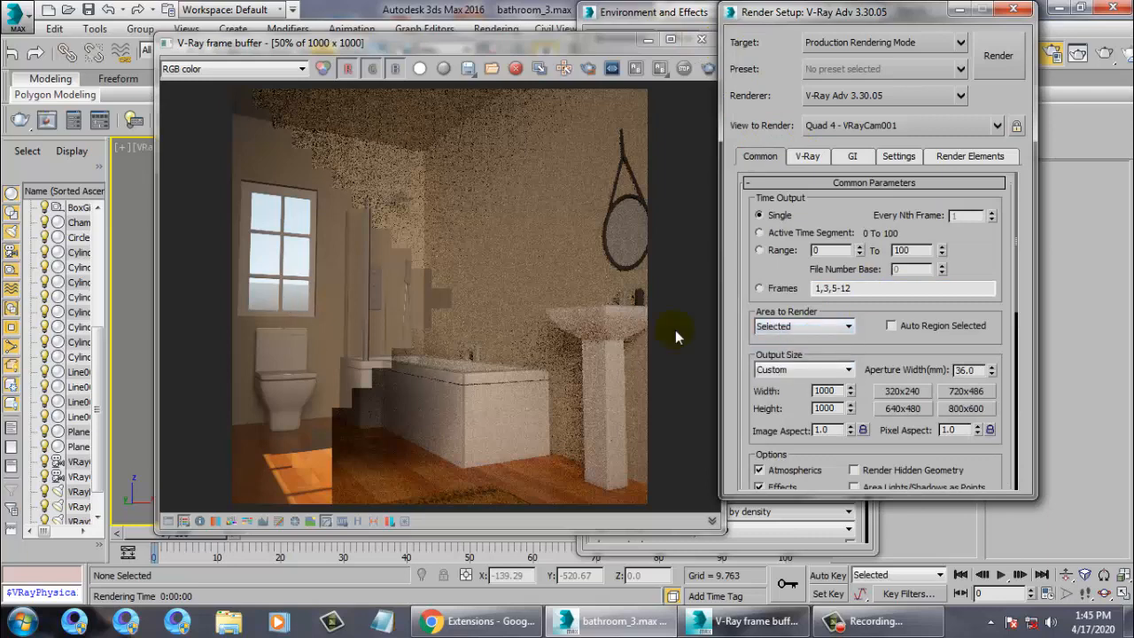
{"action": "left_click", "coordinate": [777, 330]}
{"action": "left_click", "coordinate": [780, 360]}
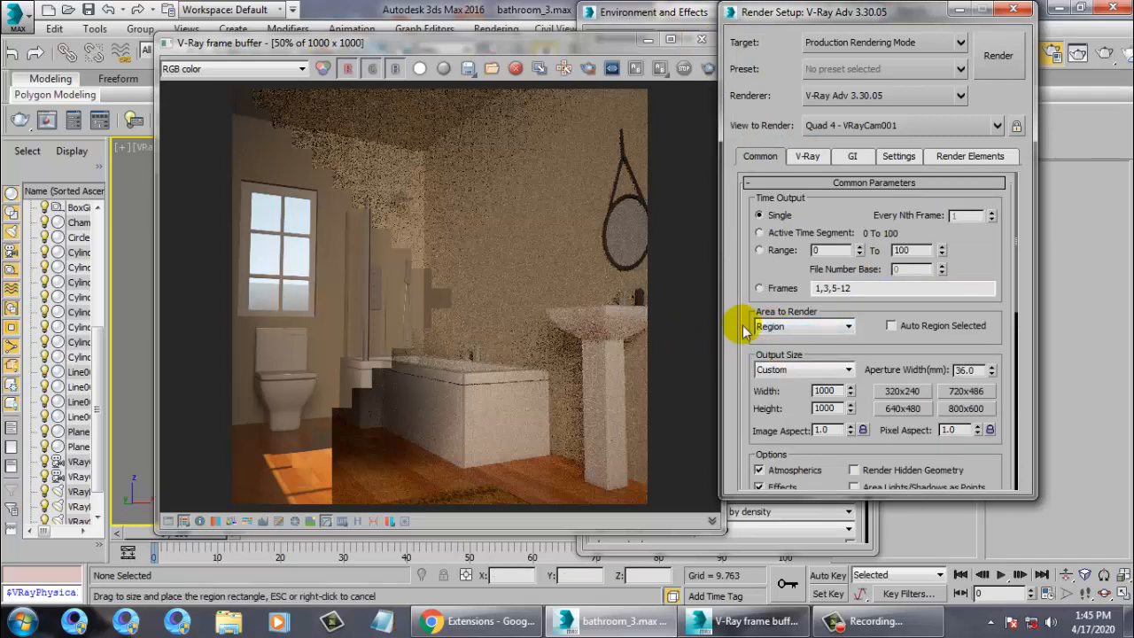
Close the frame buffer and resize the render region to run from just above the window down to the camera frame's lower edge
{"action": "left_click_drag", "start_coordinate": [582, 35], "coordinate": [586, 53]}
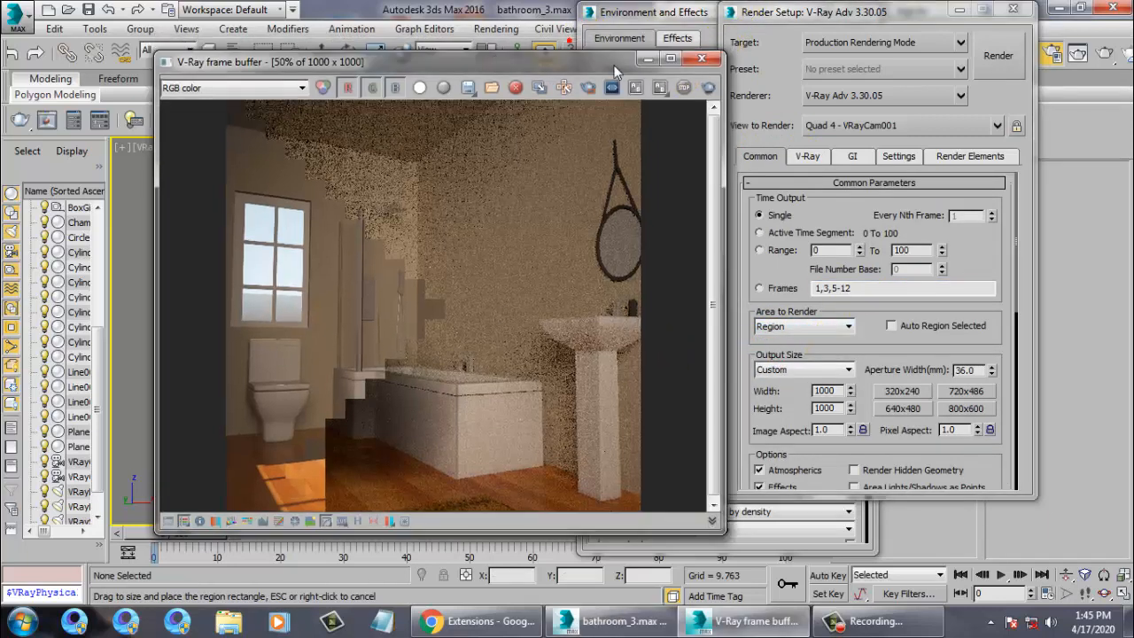
{"action": "left_click", "coordinate": [700, 55]}
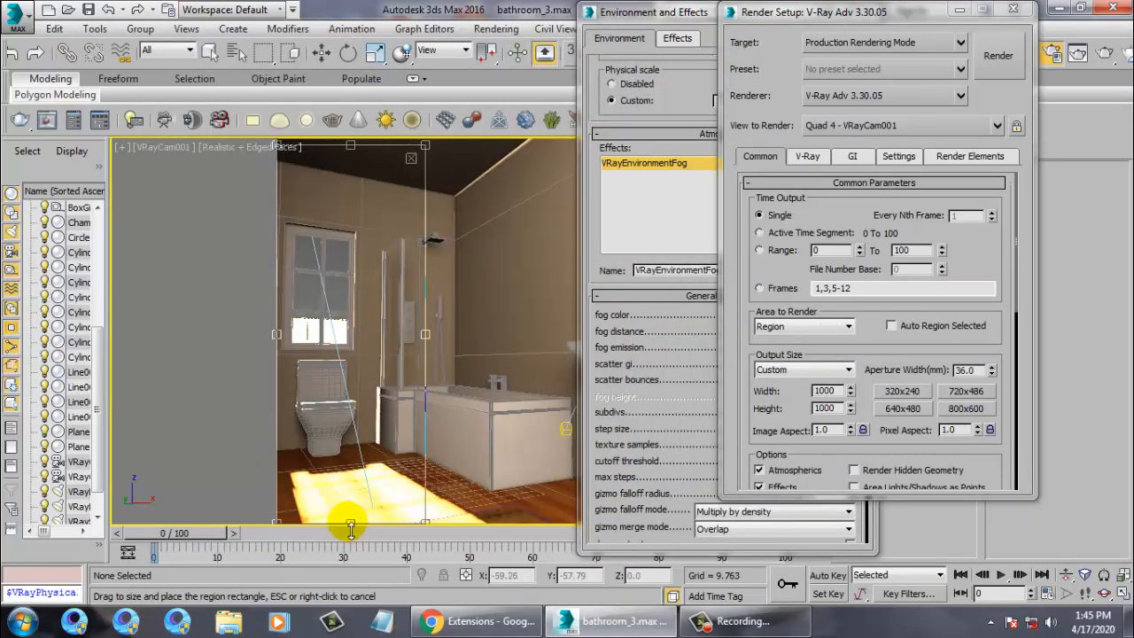
{"action": "left_click_drag", "start_coordinate": [347, 521], "coordinate": [363, 483]}
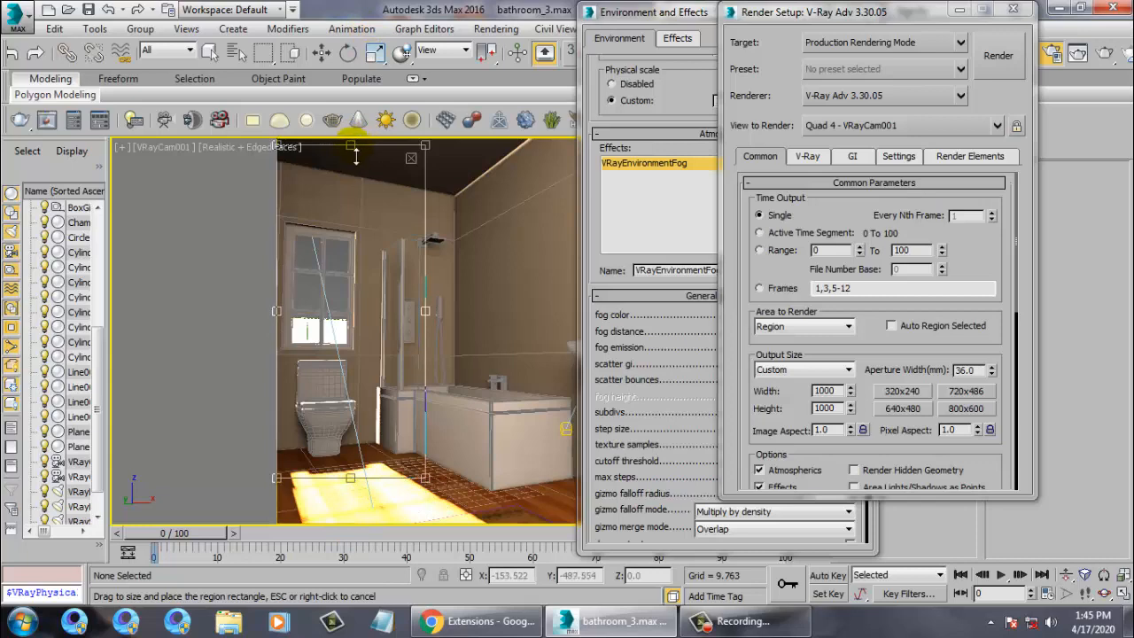
{"action": "left_click_drag", "start_coordinate": [350, 144], "coordinate": [358, 214]}
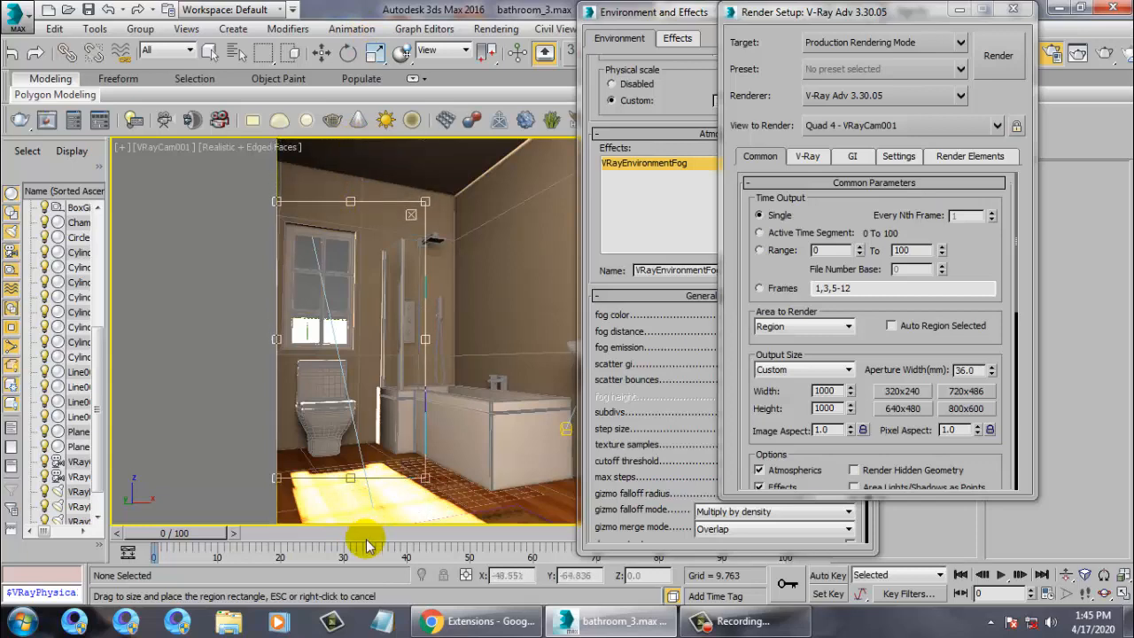
{"action": "left_click_drag", "start_coordinate": [357, 486], "coordinate": [360, 536]}
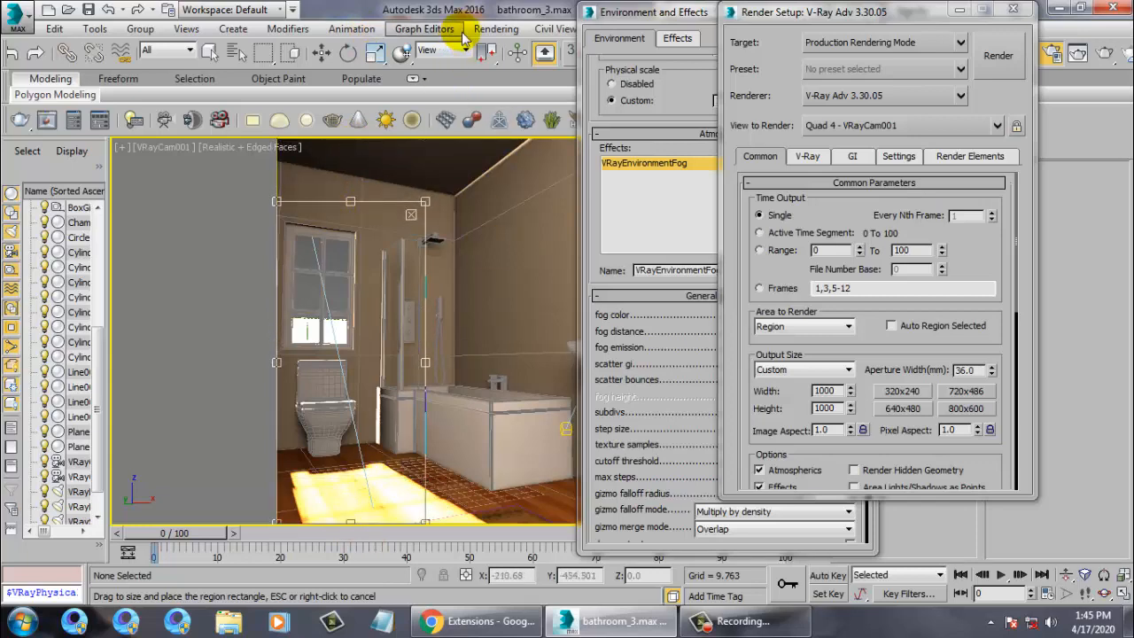
Render the region of the camera view and maximize the V-Ray frame buffer
{"action": "left_click", "coordinate": [489, 30]}
{"action": "left_click", "coordinate": [496, 46]}
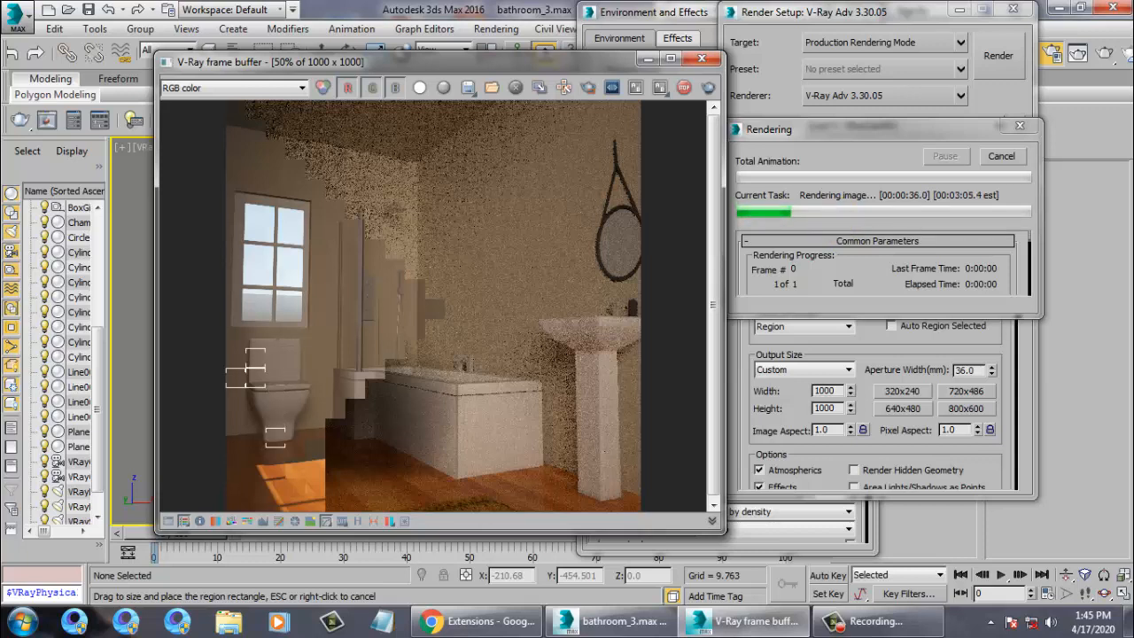
{"action": "left_click", "coordinate": [670, 58]}
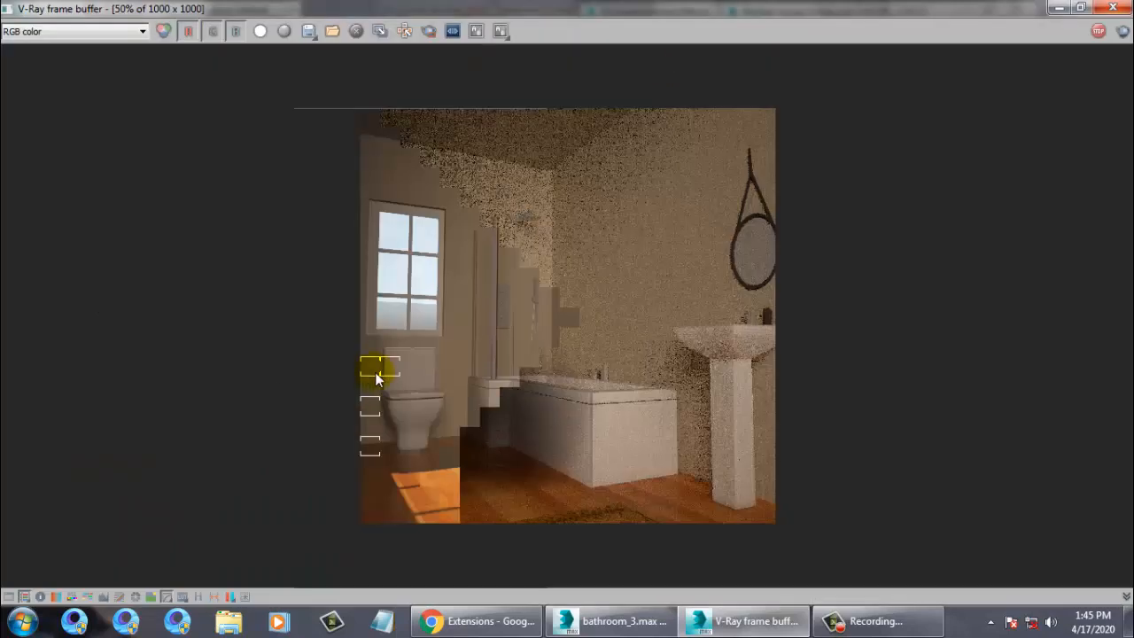
Examine the region render up close for light shafts from the window, the shadows on the floor and the fog around the toilet
{"action": "scroll", "coordinate": [370, 385], "scroll_direction": "up", "scroll_amount": 1}
{"action": "scroll", "coordinate": [403, 391], "scroll_direction": "up", "scroll_amount": 1}
{"action": "scroll", "coordinate": [315, 392], "scroll_direction": "down", "scroll_amount": 1}
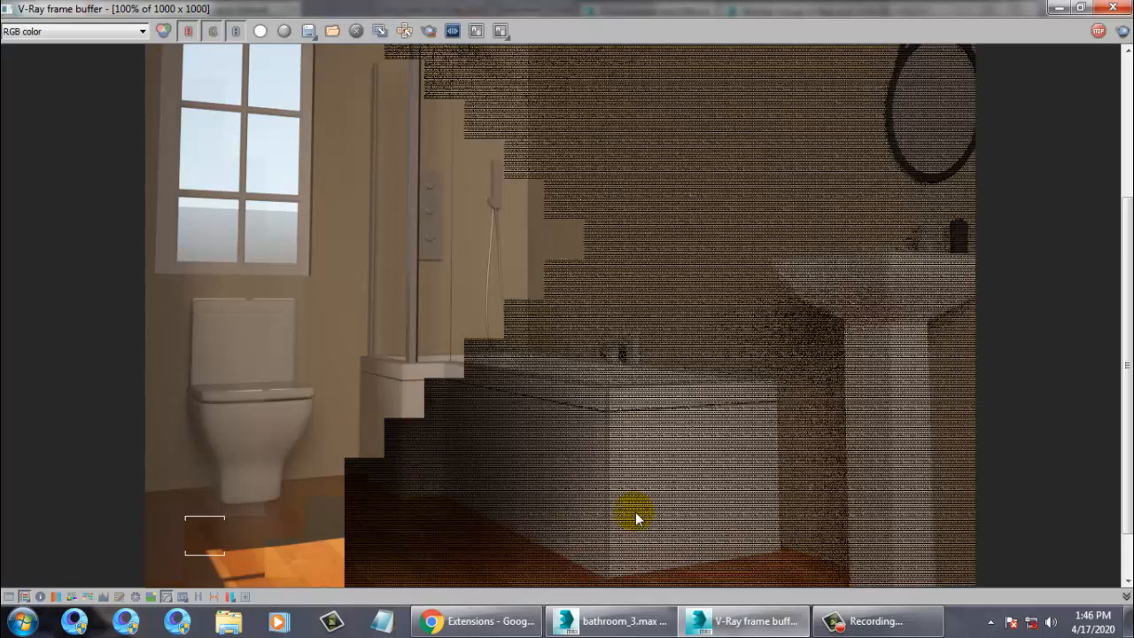
{"action": "scroll", "coordinate": [629, 388], "scroll_direction": "down", "scroll_amount": 2}
{"action": "scroll", "coordinate": [599, 395], "scroll_direction": "up", "scroll_amount": 1}
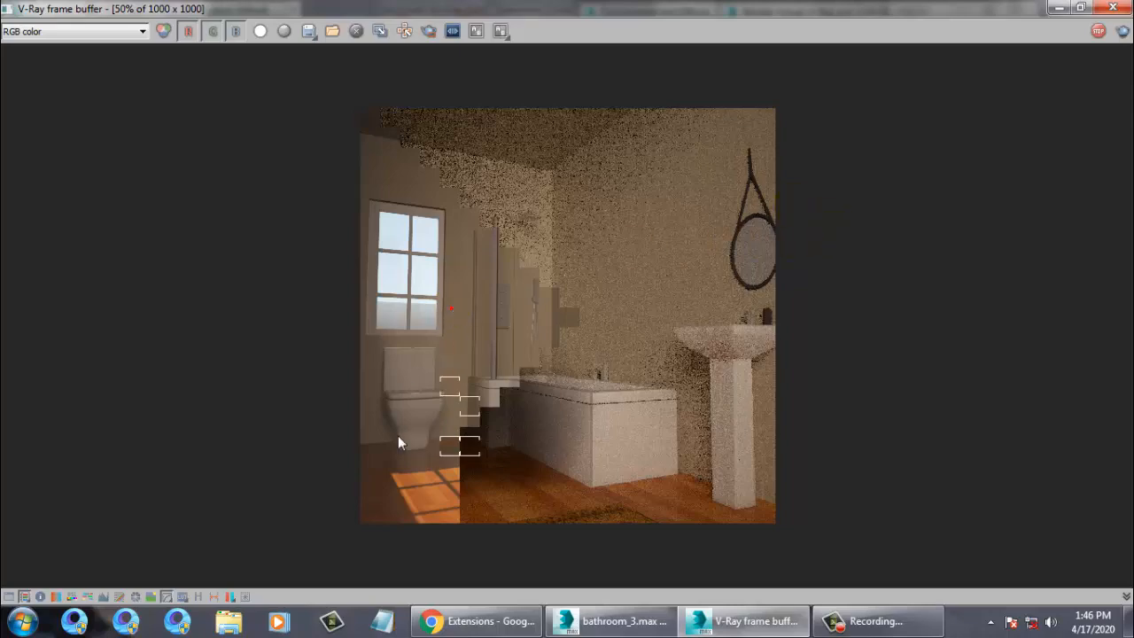
{"action": "scroll", "coordinate": [403, 442], "scroll_direction": "up", "scroll_amount": 2}
{"action": "scroll", "coordinate": [338, 391], "scroll_direction": "down", "scroll_amount": 1}
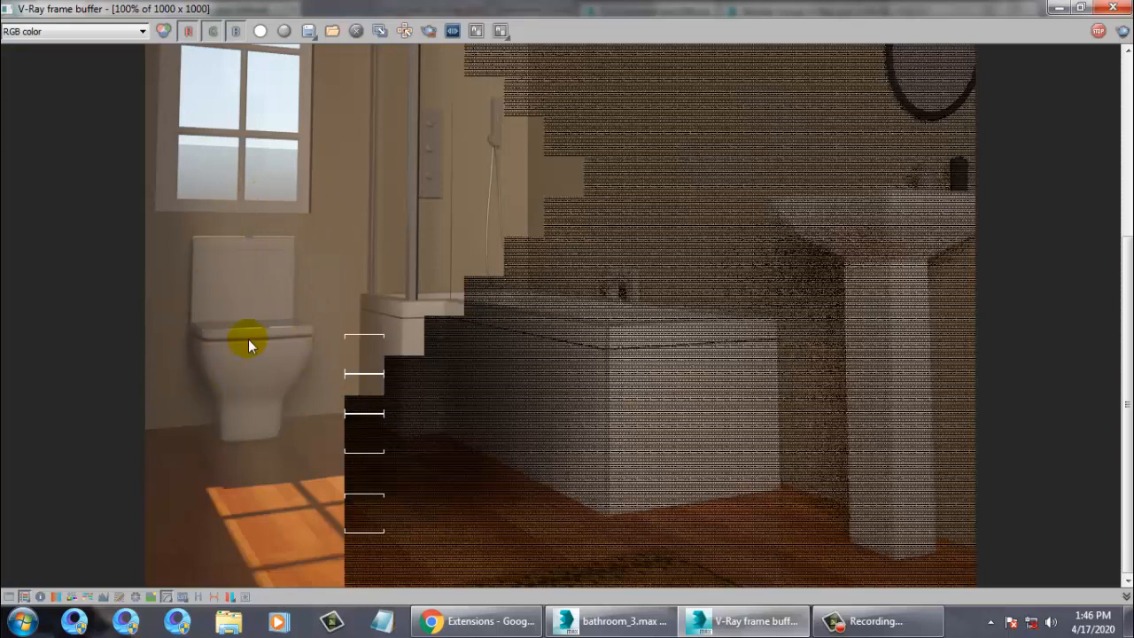
{"action": "scroll", "coordinate": [410, 398], "scroll_direction": "down", "scroll_amount": 2}
{"action": "scroll", "coordinate": [461, 355], "scroll_direction": "up", "scroll_amount": 1}
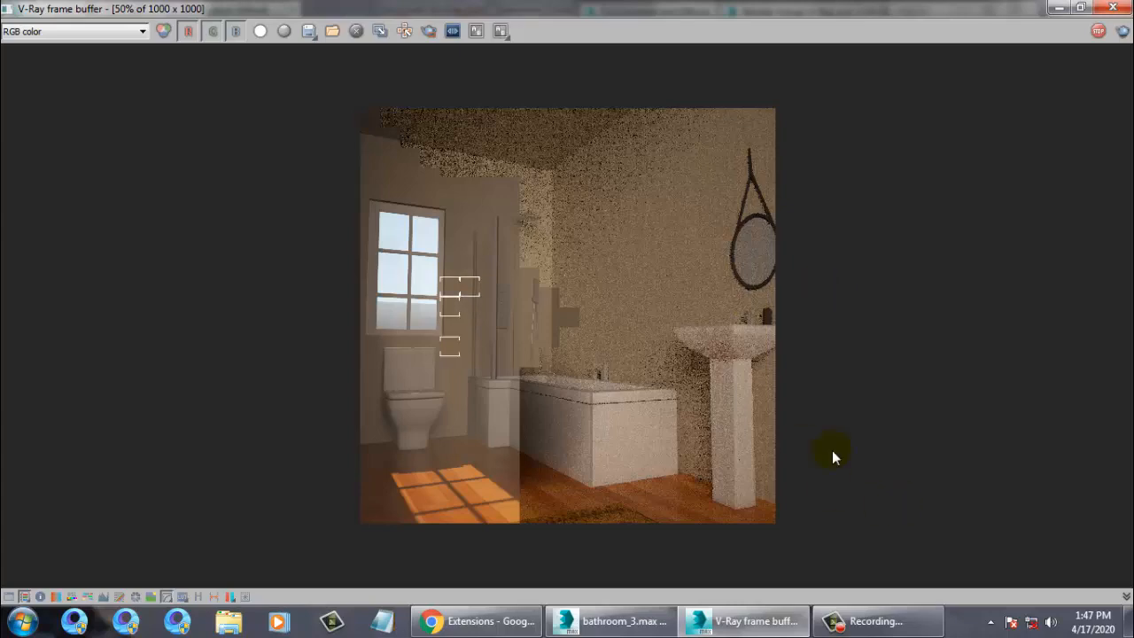
{"action": "scroll", "coordinate": [416, 439], "scroll_direction": "up", "scroll_amount": 1}
{"action": "scroll", "coordinate": [431, 435], "scroll_direction": "down", "scroll_amount": 1}
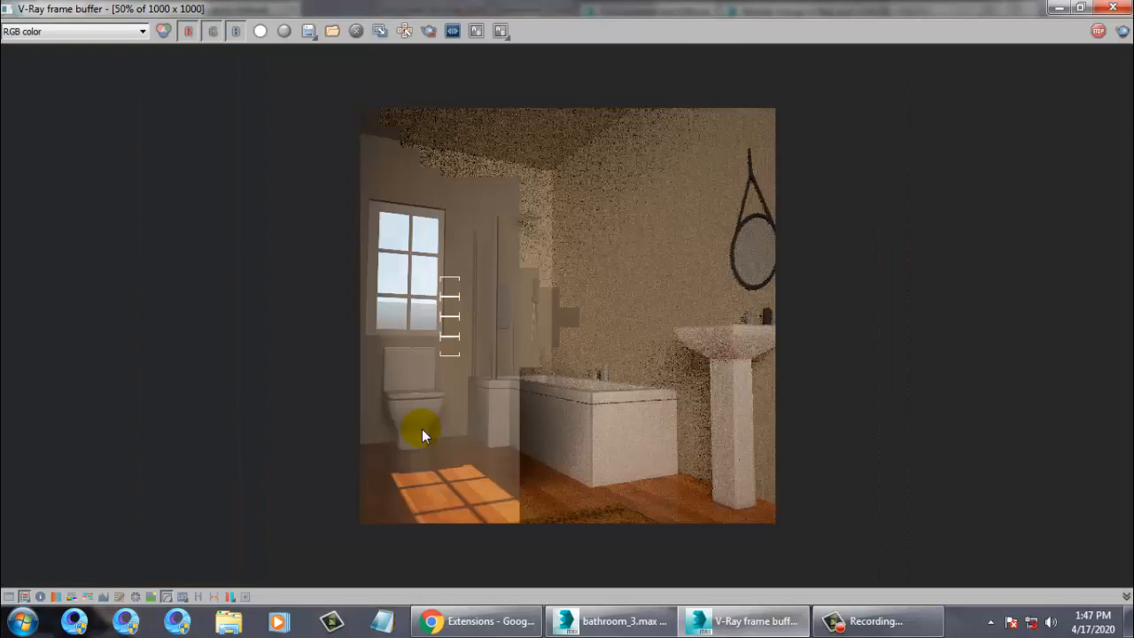
{"action": "scroll", "coordinate": [403, 407], "scroll_direction": "up", "scroll_amount": 1}
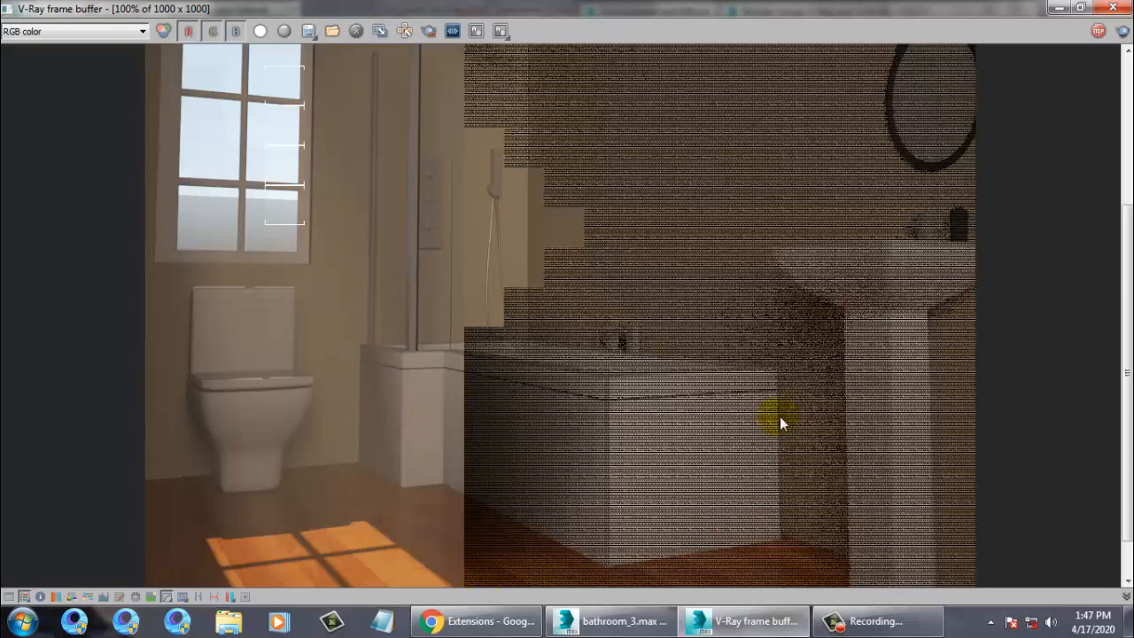
{"action": "scroll", "coordinate": [432, 286], "scroll_direction": "down", "scroll_amount": 1}
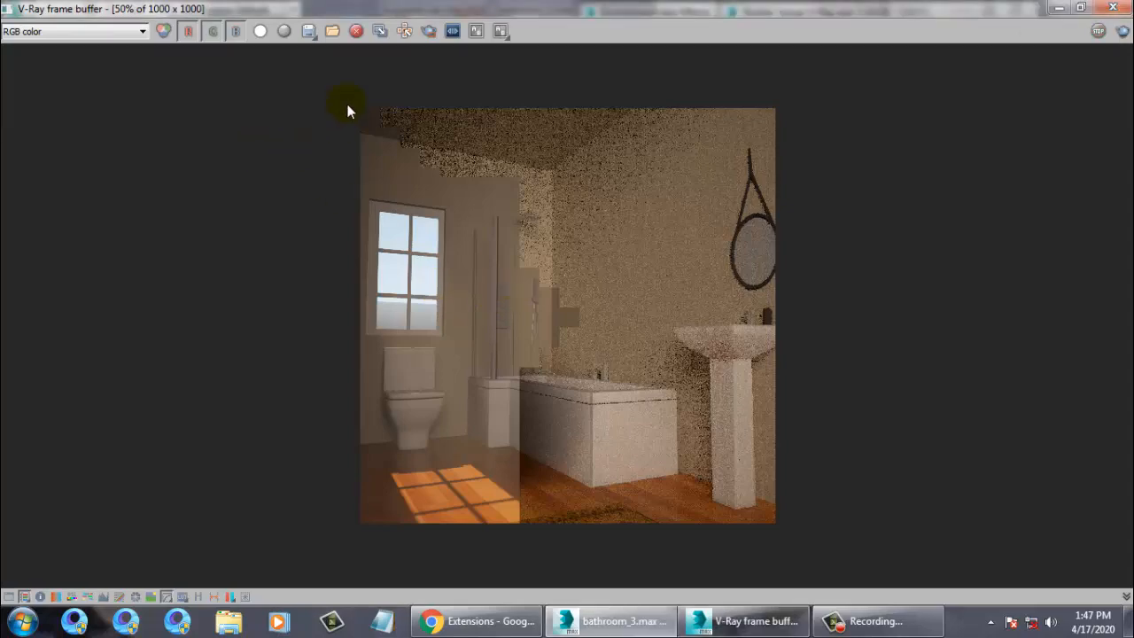
Minimize the frame buffer and try moving the window frame along X out of its wall opening
{"action": "left_click", "coordinate": [1059, 7]}
{"action": "left_click", "coordinate": [351, 294]}
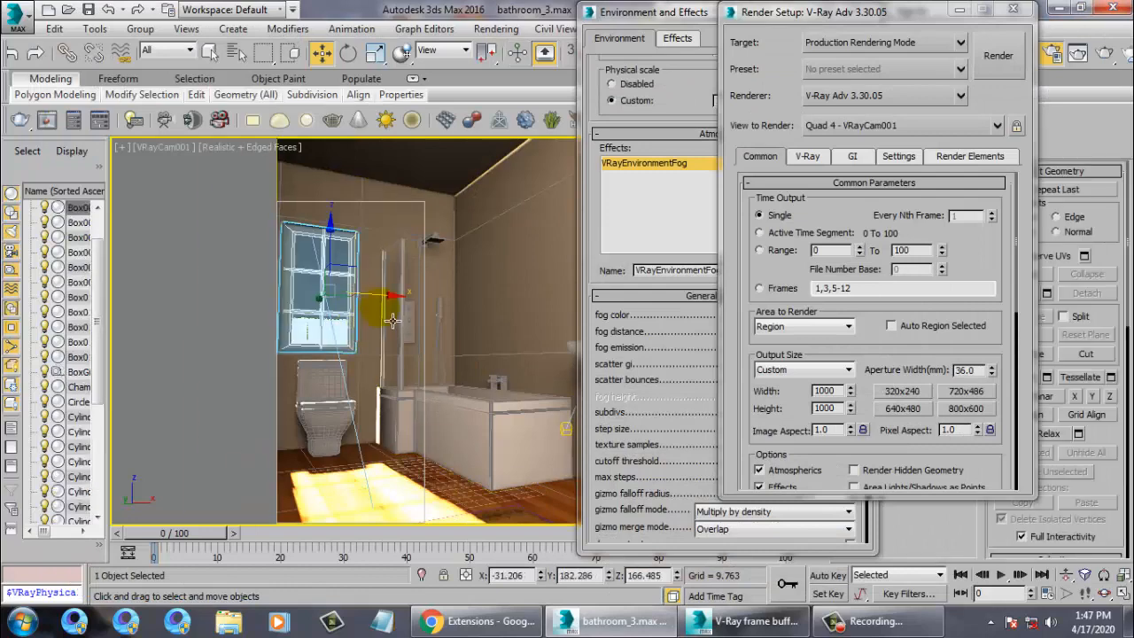
{"action": "left_click_drag", "start_coordinate": [388, 303], "coordinate": [199, 299]}
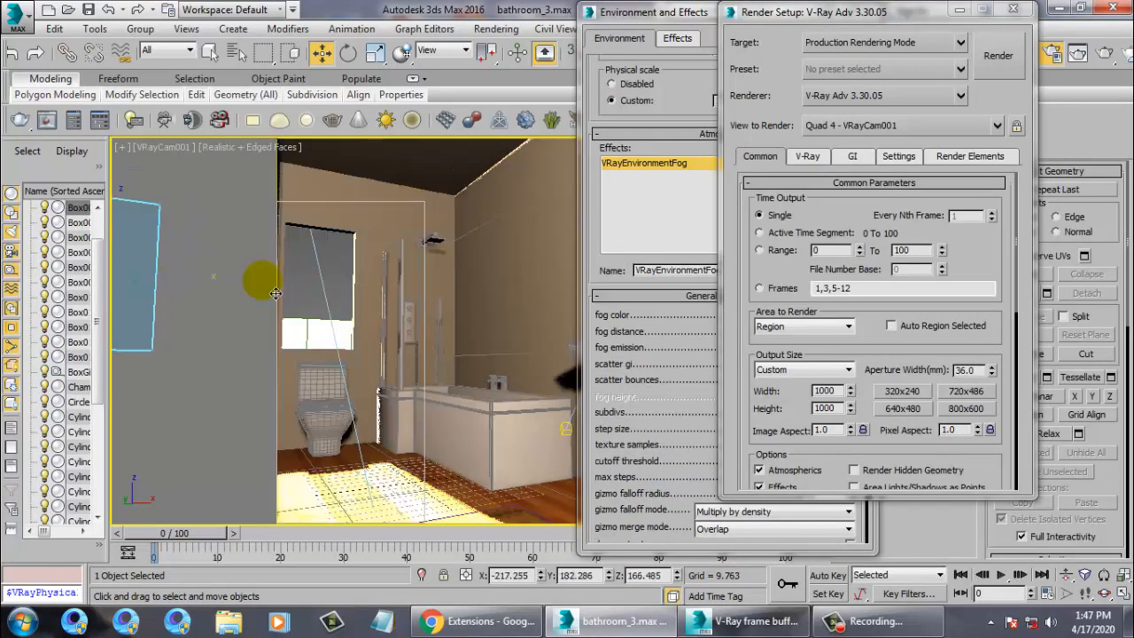
Render the region with the window frame moved away, inspect the sunlight around the opening and floor, and close the frame buffer
{"action": "left_click", "coordinate": [496, 28]}
{"action": "left_click", "coordinate": [509, 46]}
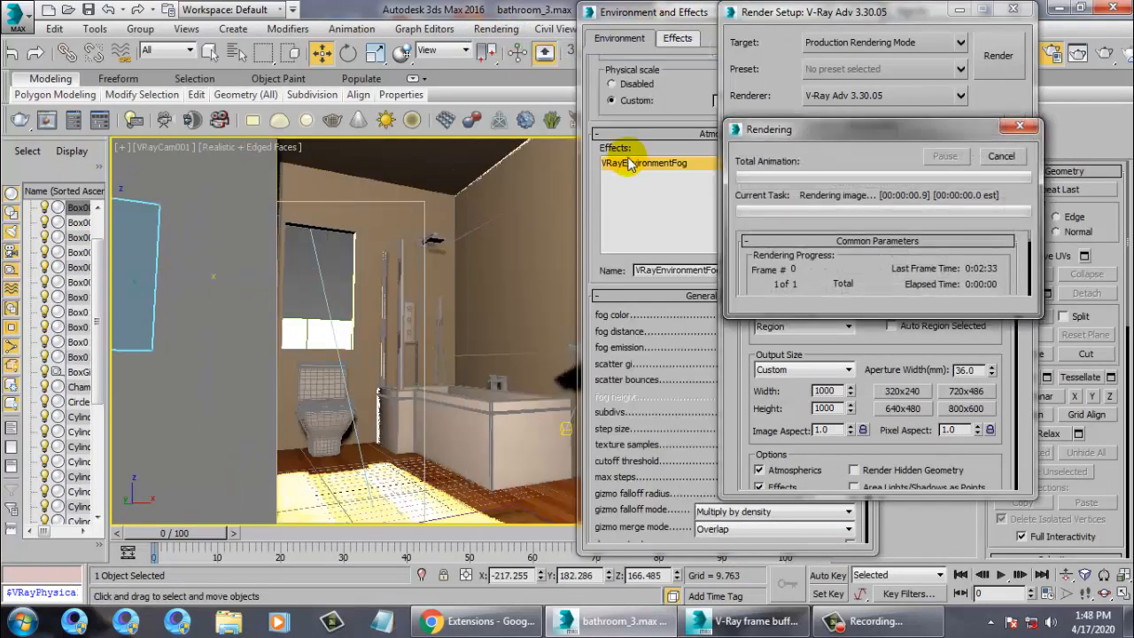
{"action": "left_click", "coordinate": [751, 621]}
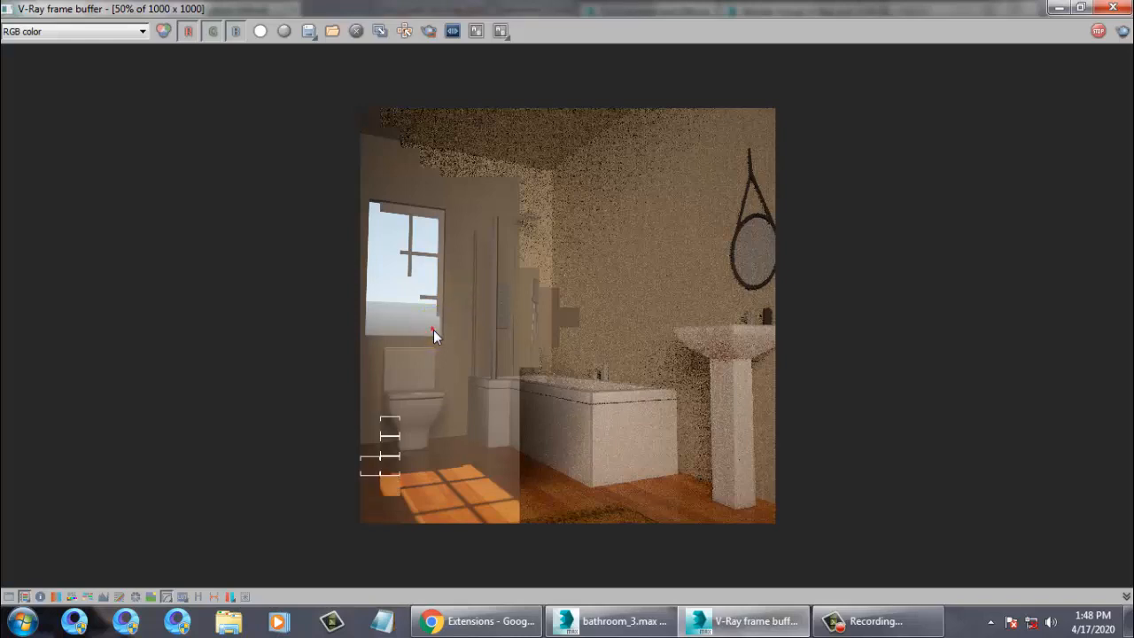
{"action": "scroll", "coordinate": [437, 342], "scroll_direction": "up", "scroll_amount": 3}
{"action": "scroll", "coordinate": [433, 356], "scroll_direction": "down", "scroll_amount": 2}
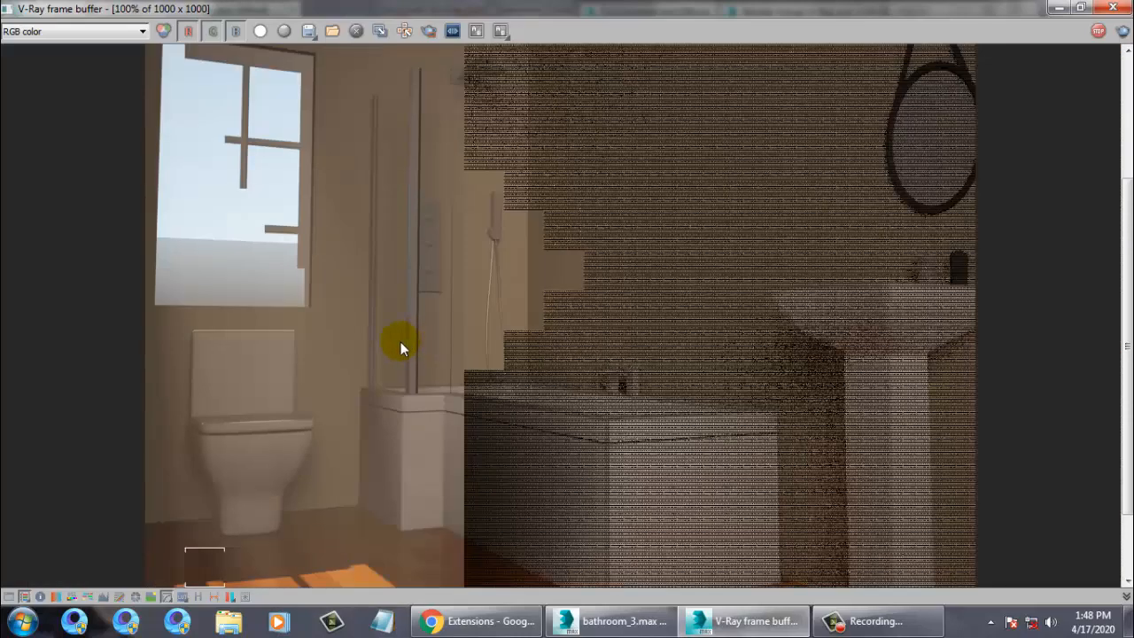
{"action": "middle_click_drag", "start_coordinate": [379, 292], "coordinate": [378, 256]}
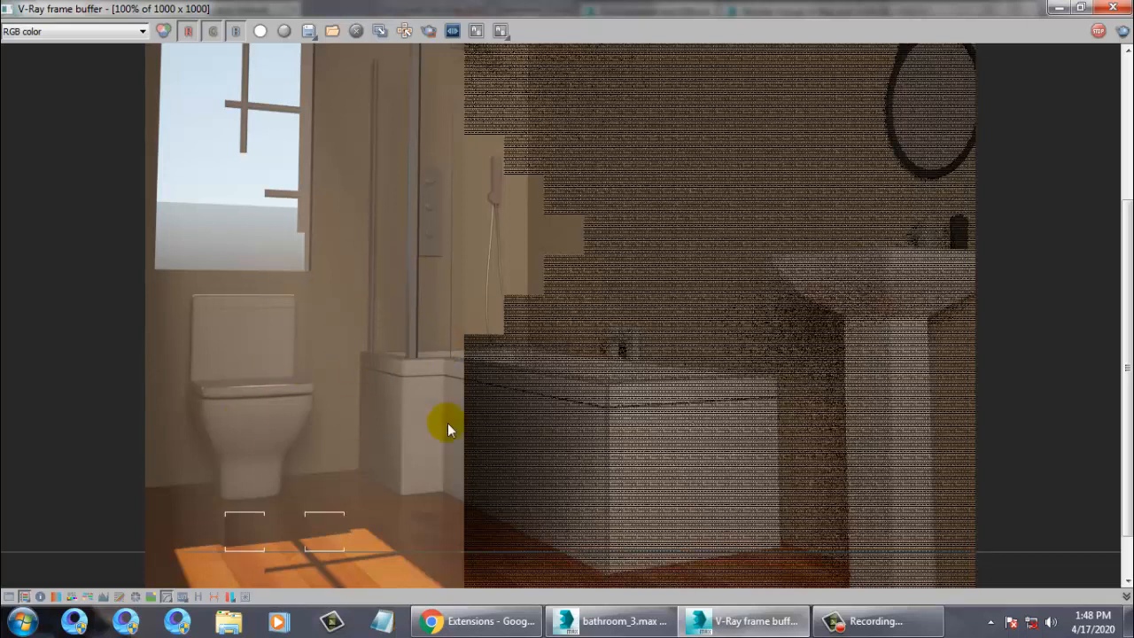
{"action": "left_click", "coordinate": [1112, 8]}
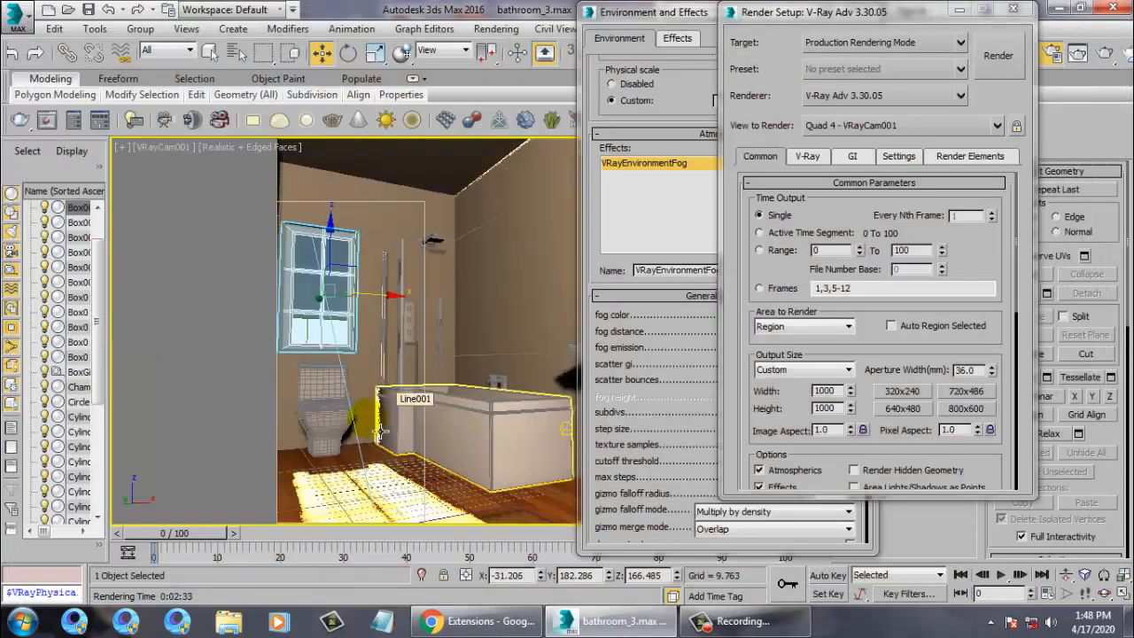
In a perspective view, lower the V-Ray sun by about 231 units along Z, and return to the camera view
{"action": "key", "text": "p"}
{"action": "scroll", "coordinate": [365, 341], "scroll_direction": "down", "scroll_amount": 5}
{"action": "middle_click_drag", "start_coordinate": [365, 335], "coordinate": [558, 381], "text": "alt"}
{"action": "middle_click_drag", "start_coordinate": [362, 266], "coordinate": [436, 299]}
{"action": "left_click", "coordinate": [376, 221]}
{"action": "scroll", "coordinate": [391, 232], "scroll_direction": "down", "scroll_amount": 4}
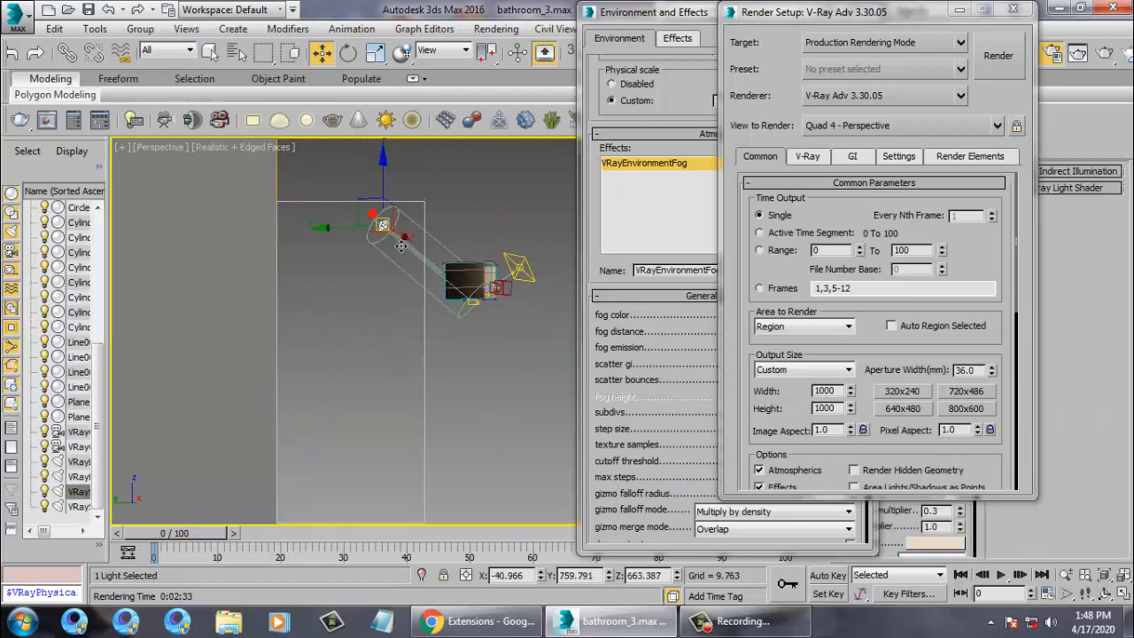
{"action": "middle_click_drag", "start_coordinate": [401, 246], "coordinate": [377, 251]}
{"action": "left_click_drag", "start_coordinate": [367, 183], "coordinate": [380, 212]}
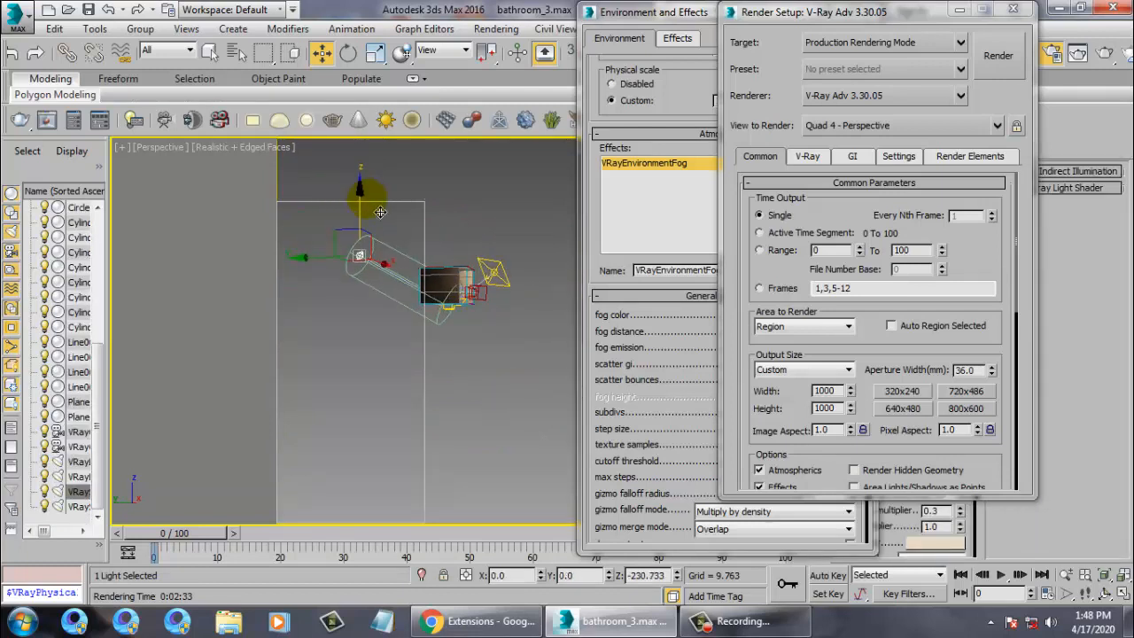
{"action": "key", "text": "c"}
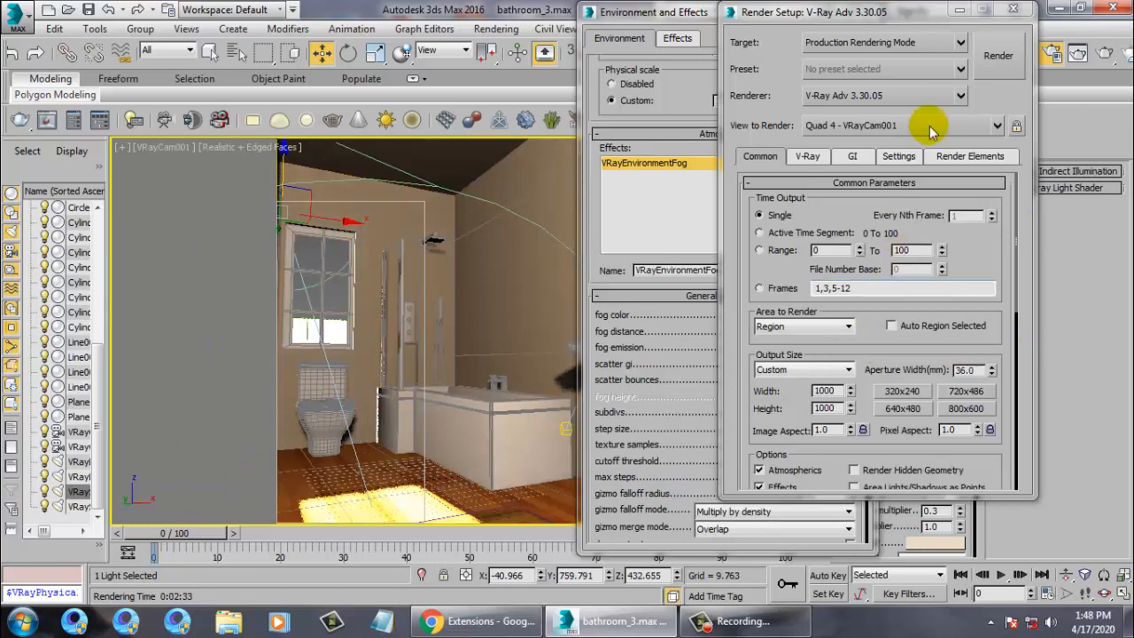
Move the settings windows out of the way and set the V-Ray sun's intensity multiplier to 0.5
{"action": "left_click", "coordinate": [962, 10]}
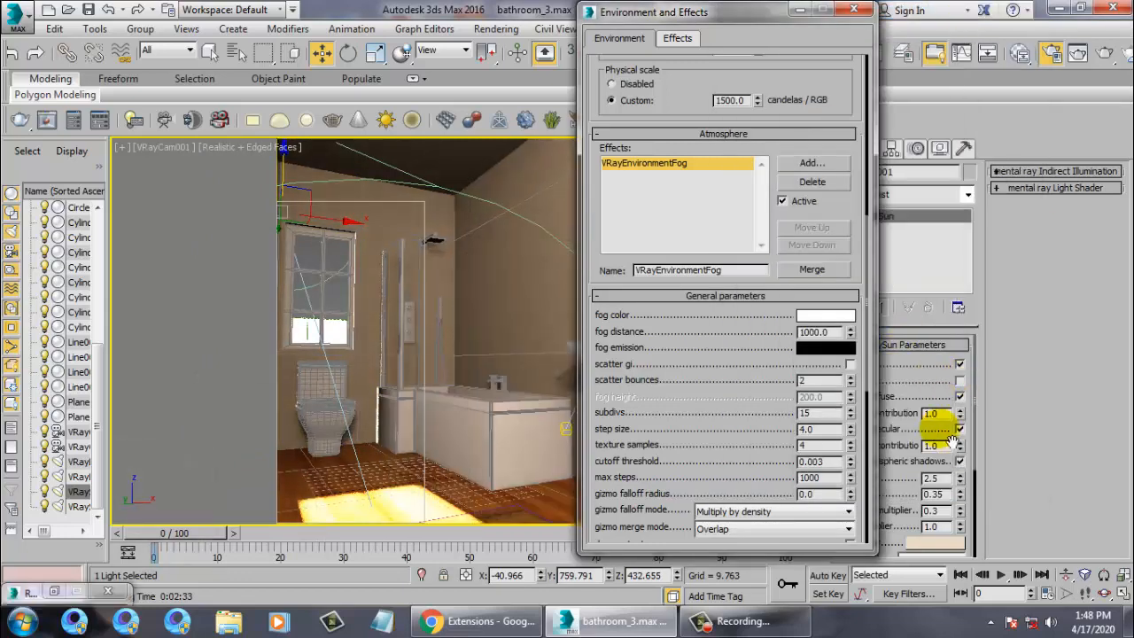
{"action": "left_click_drag", "start_coordinate": [751, 12], "coordinate": [604, 14]}
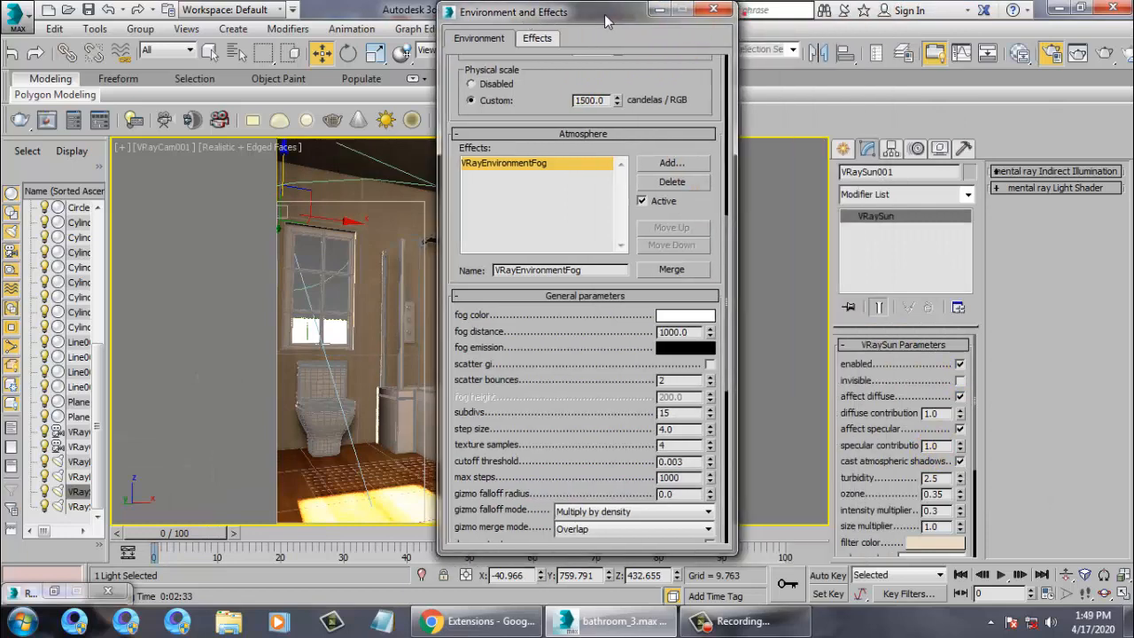
{"action": "scroll", "coordinate": [882, 532], "scroll_direction": "down", "scroll_amount": 3}
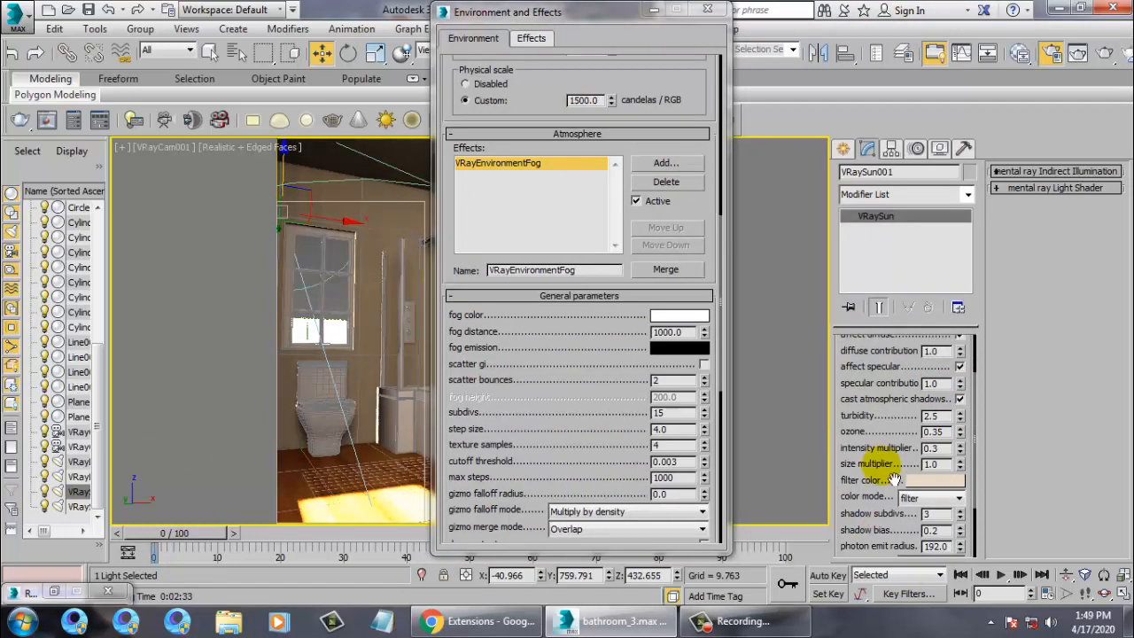
{"action": "double_click", "coordinate": [935, 448]}
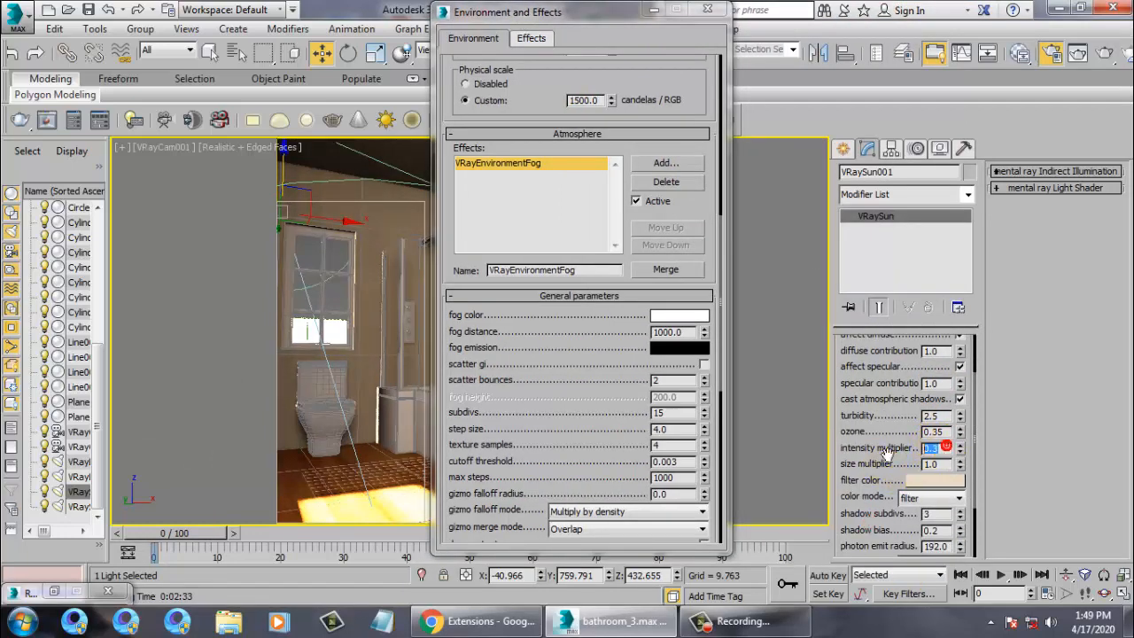
{"action": "type", "text": "0.5"}
{"action": "key", "text": "Return"}
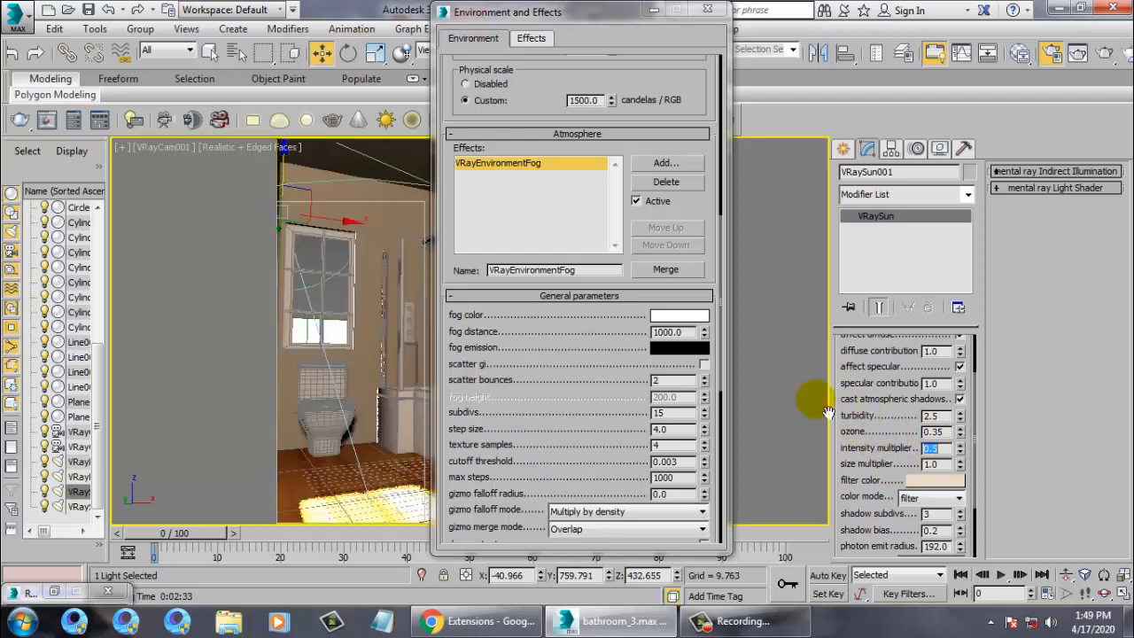
{"action": "left_click", "coordinate": [654, 10]}
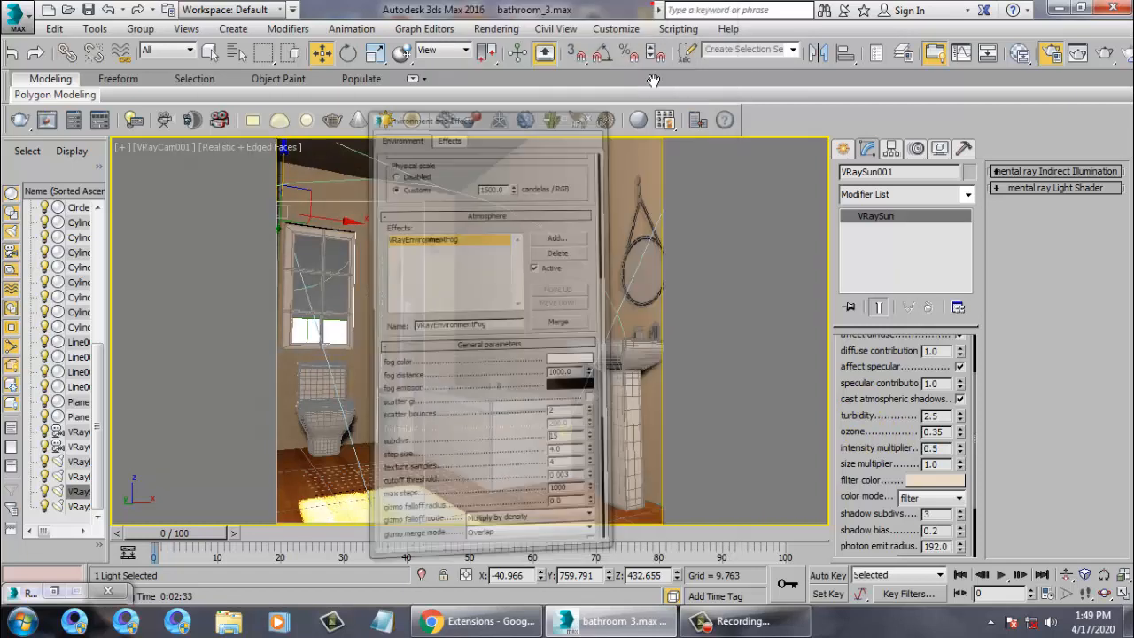
Reopen the render settings, enable global illumination, and render the region
{"action": "left_click", "coordinate": [493, 30]}
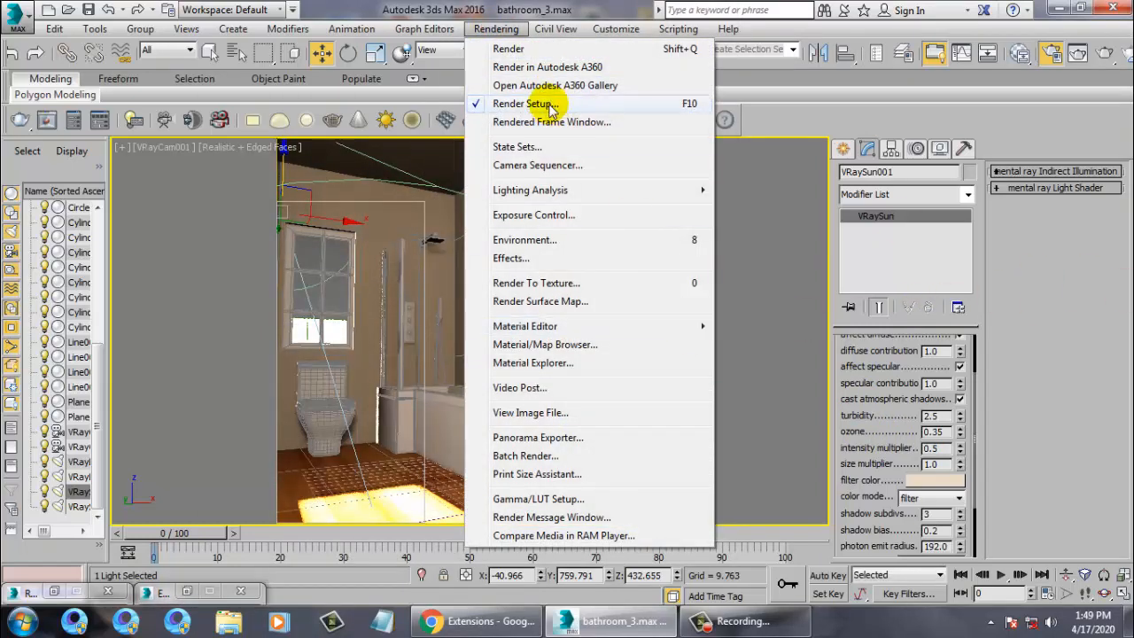
{"action": "left_click", "coordinate": [542, 104]}
{"action": "left_click", "coordinate": [512, 34]}
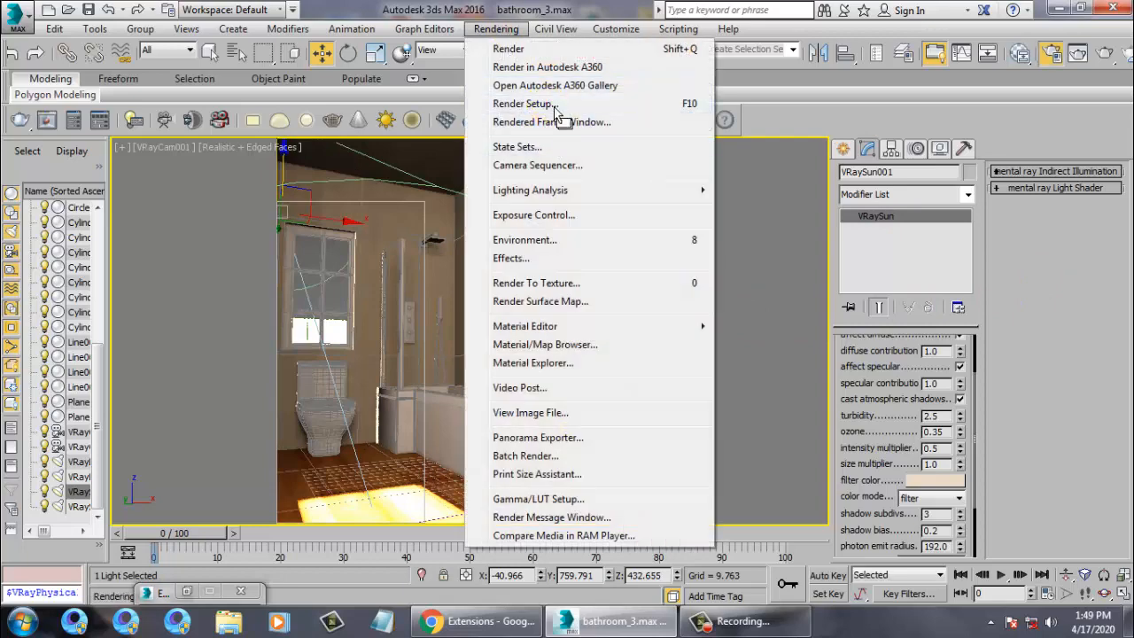
{"action": "left_click", "coordinate": [1123, 381]}
{"action": "left_click", "coordinate": [853, 156]}
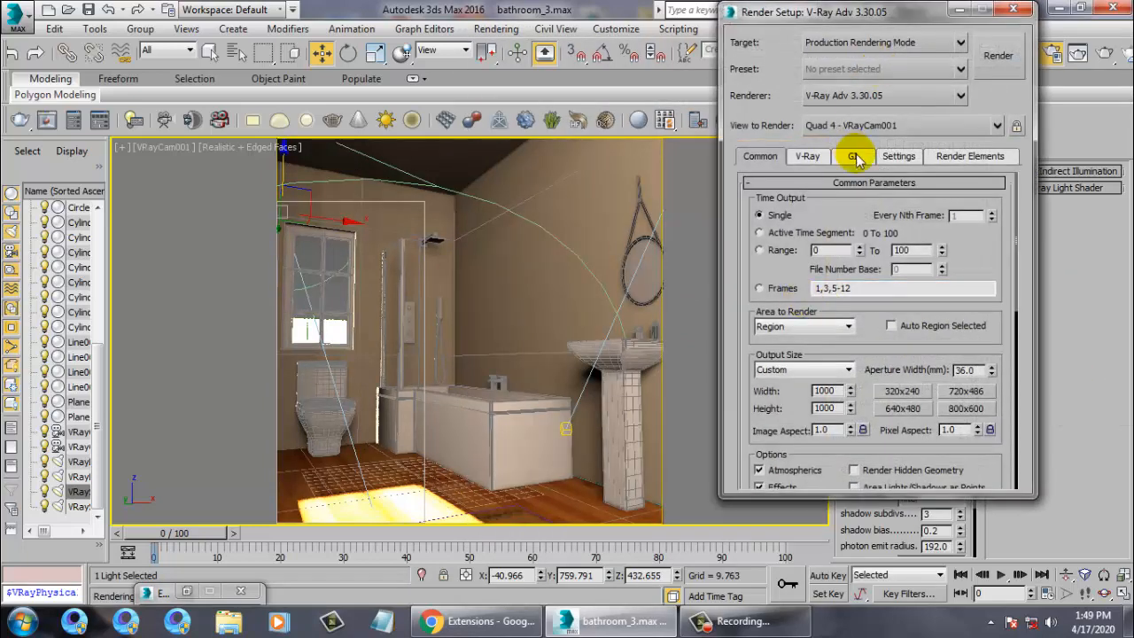
{"action": "left_click", "coordinate": [788, 201]}
{"action": "left_click", "coordinate": [998, 55]}
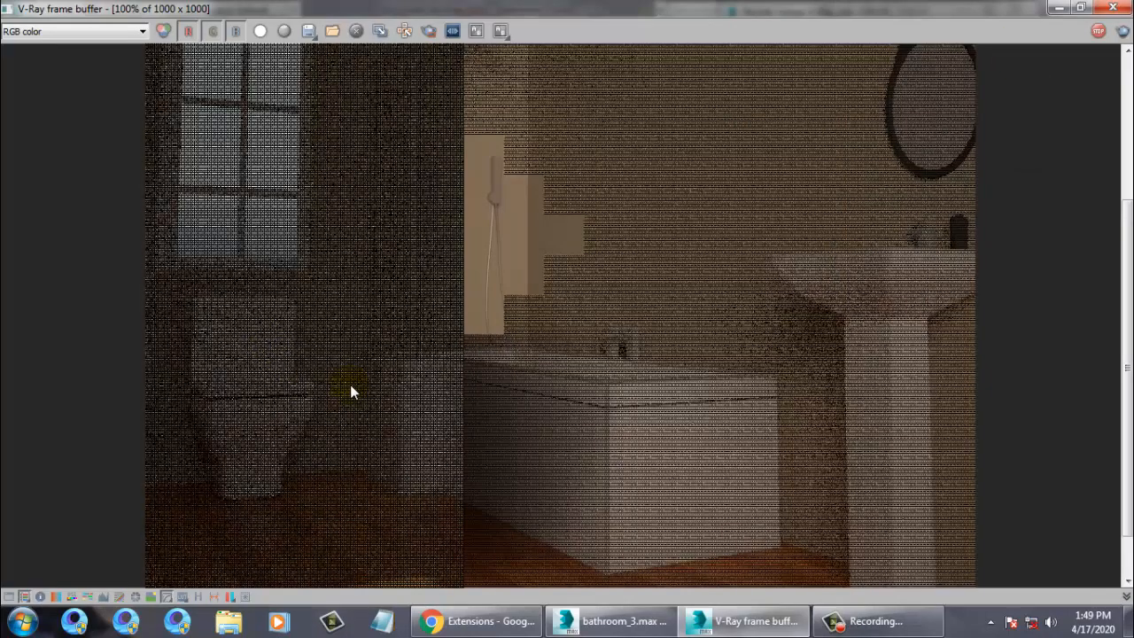
Inspect the window, toilet and floor in the global illumination test render, stop it, and close the frame buffer
{"action": "scroll", "coordinate": [323, 367], "scroll_direction": "down", "scroll_amount": 1}
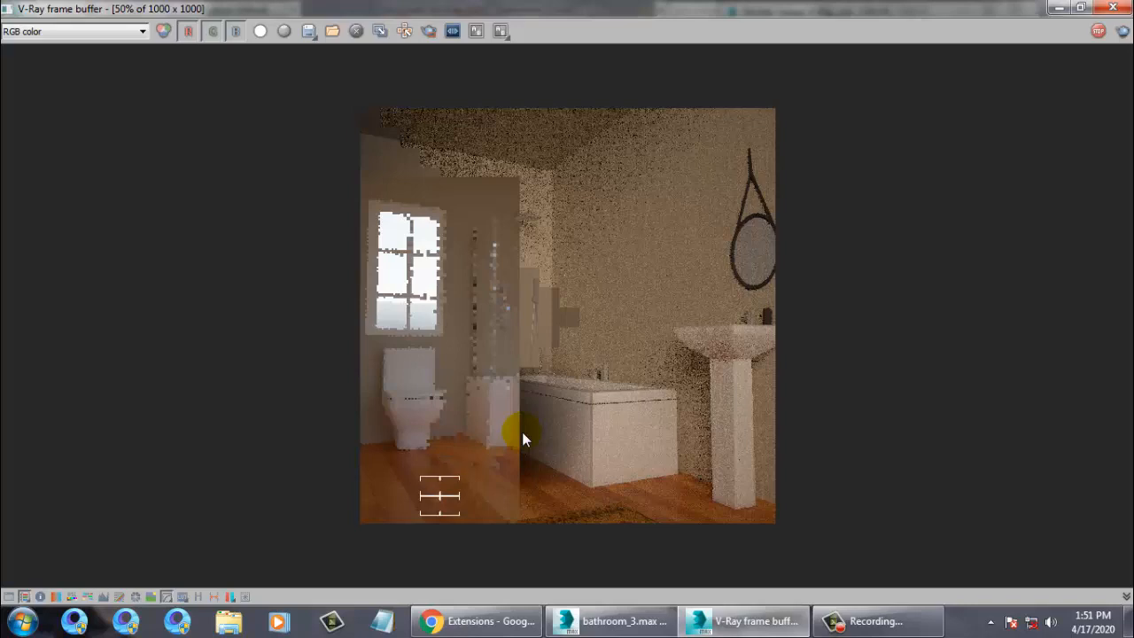
{"action": "double_click", "coordinate": [426, 336]}
{"action": "scroll", "coordinate": [403, 361], "scroll_direction": "down", "scroll_amount": 1}
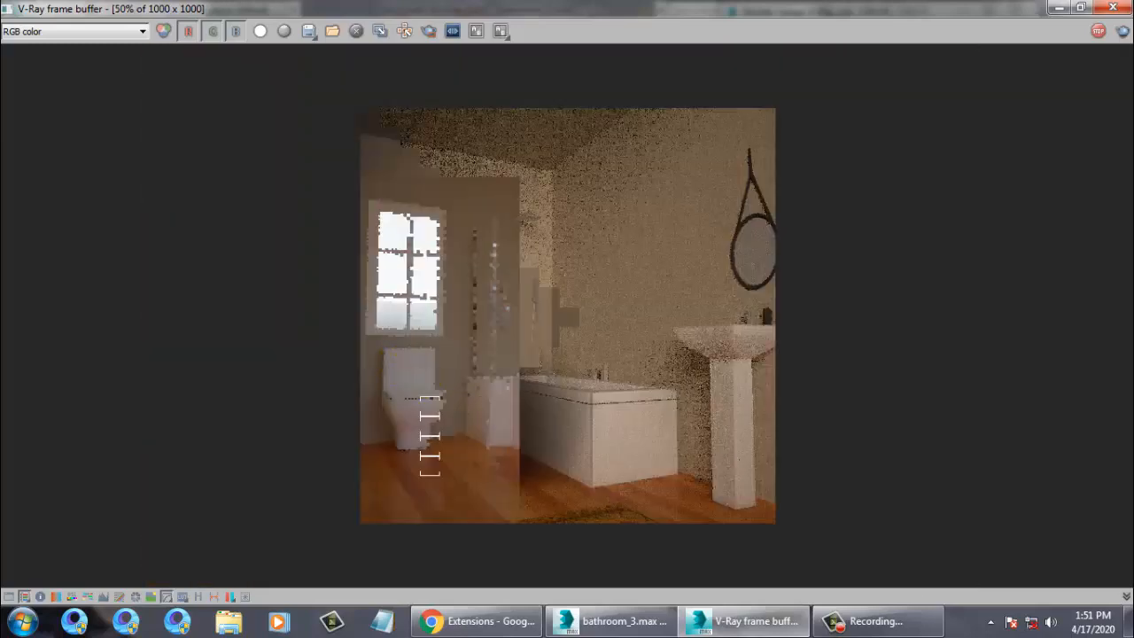
{"action": "left_click_drag", "start_coordinate": [975, 13], "coordinate": [767, 61]}
{"action": "left_click", "coordinate": [876, 53]}
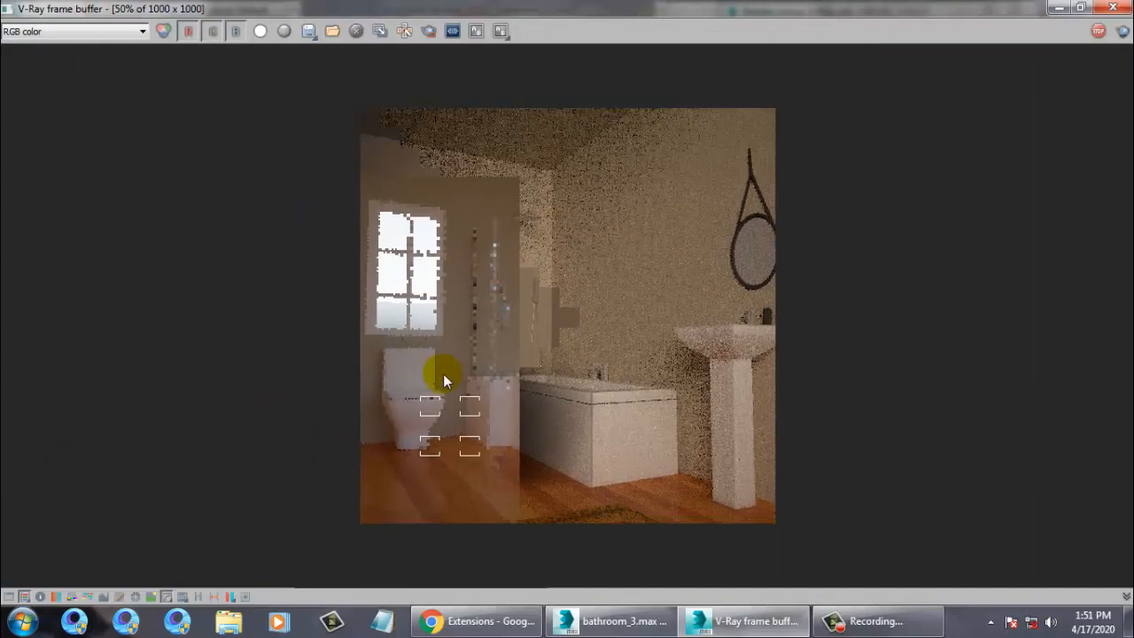
{"action": "scroll", "coordinate": [437, 386], "scroll_direction": "up", "scroll_amount": 1}
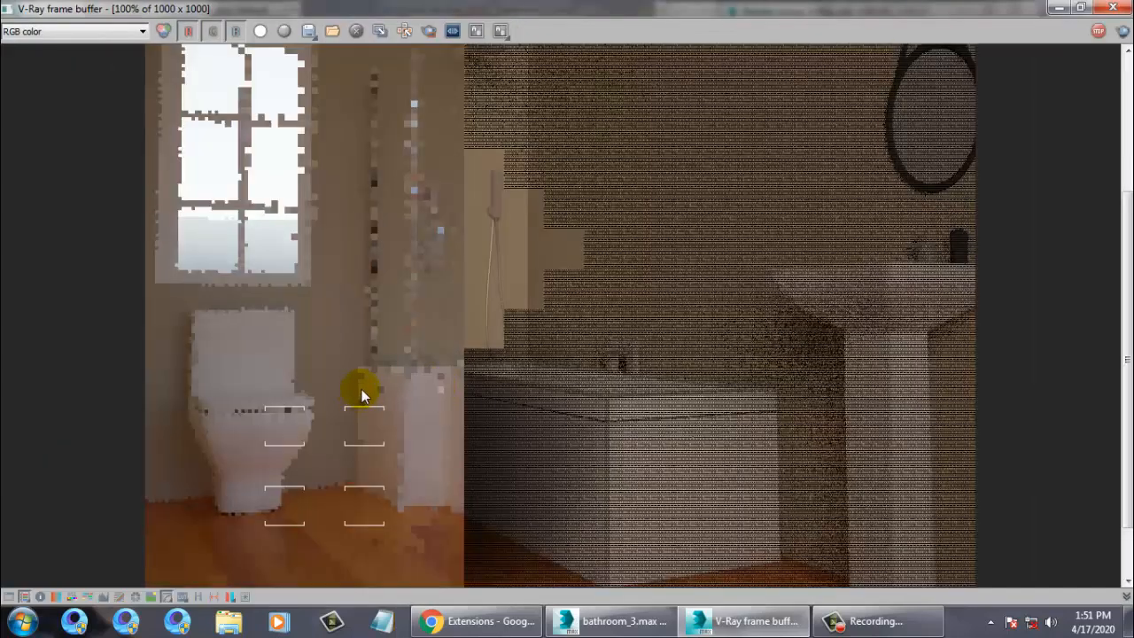
{"action": "scroll", "coordinate": [361, 390], "scroll_direction": "down", "scroll_amount": 1}
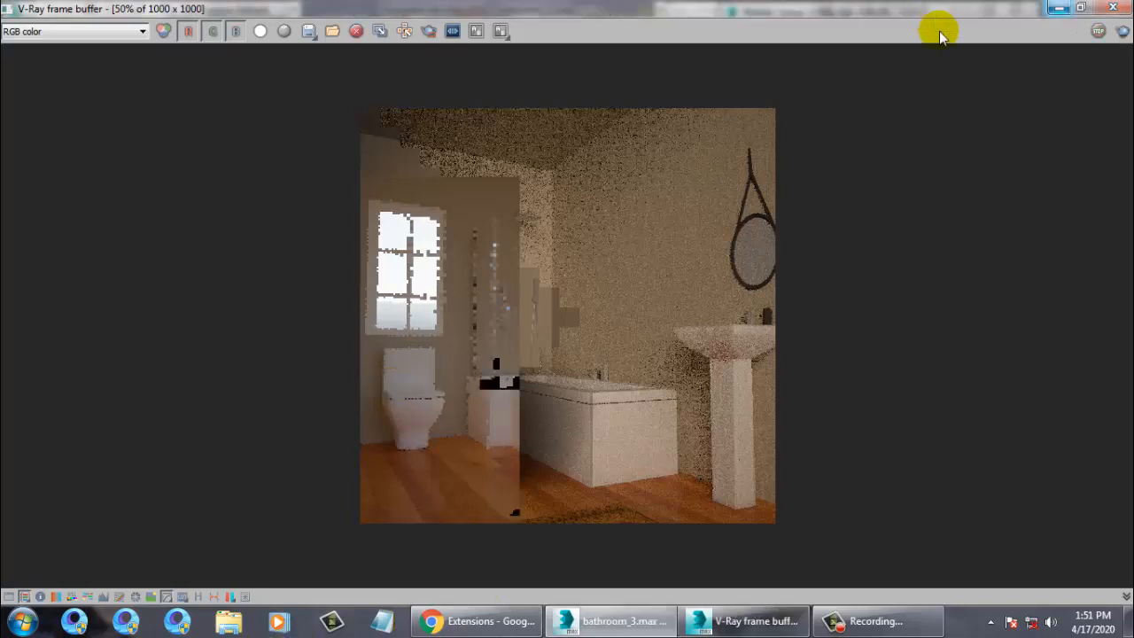
{"action": "left_click", "coordinate": [1127, 7]}
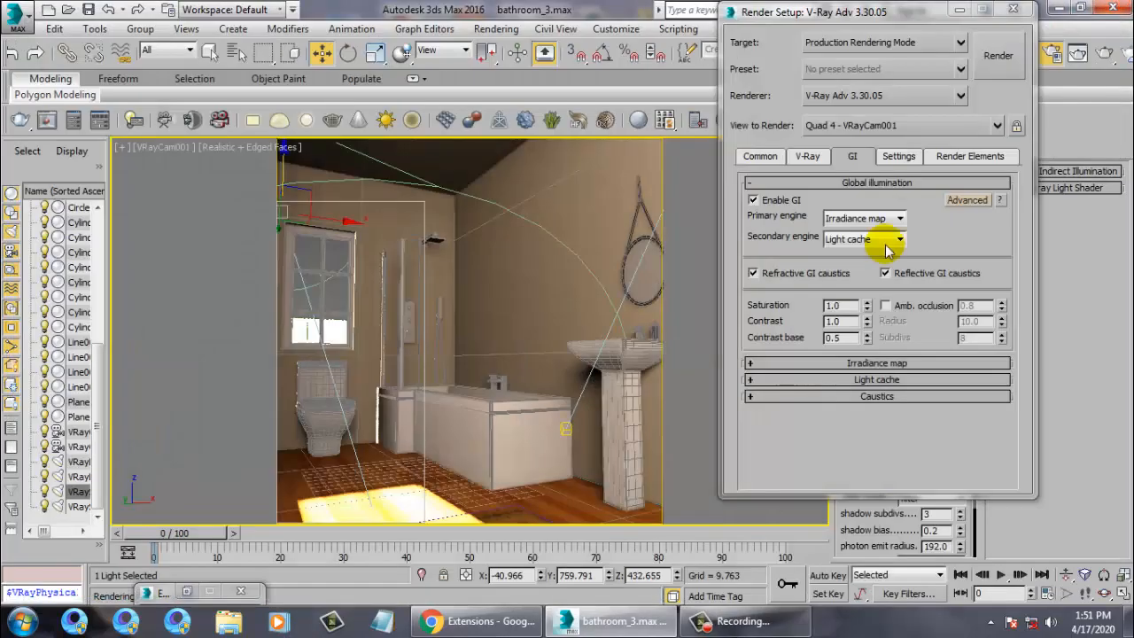
Disable global illumination and set the existing V-Ray environment fog's subdivs to 25
{"action": "left_click", "coordinate": [755, 200]}
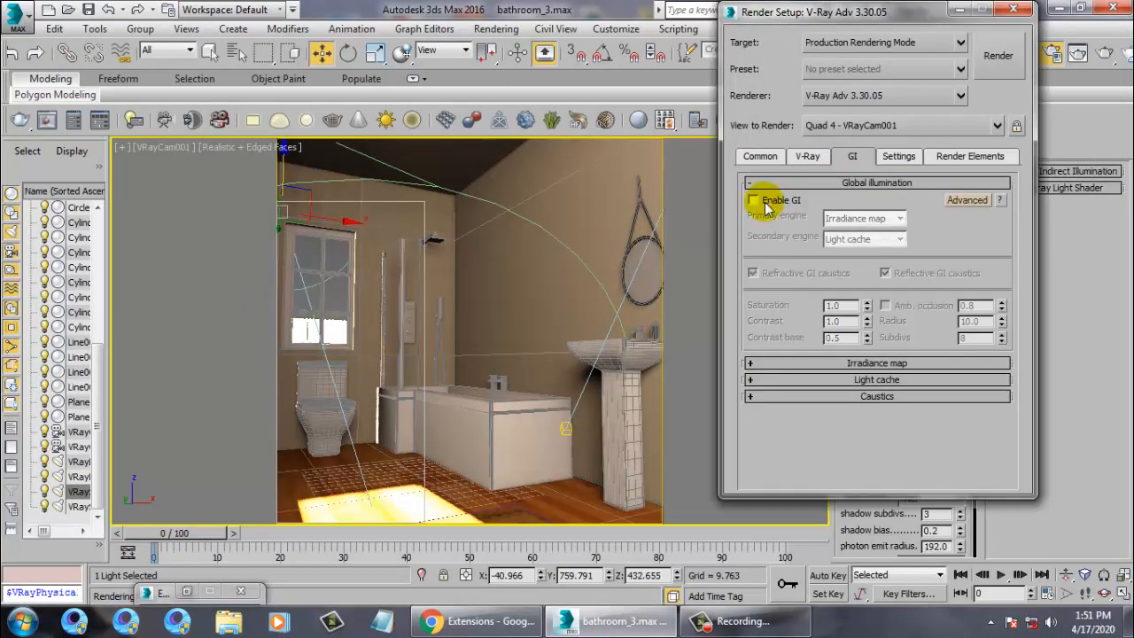
{"action": "left_click", "coordinate": [957, 9]}
{"action": "left_click", "coordinate": [522, 29]}
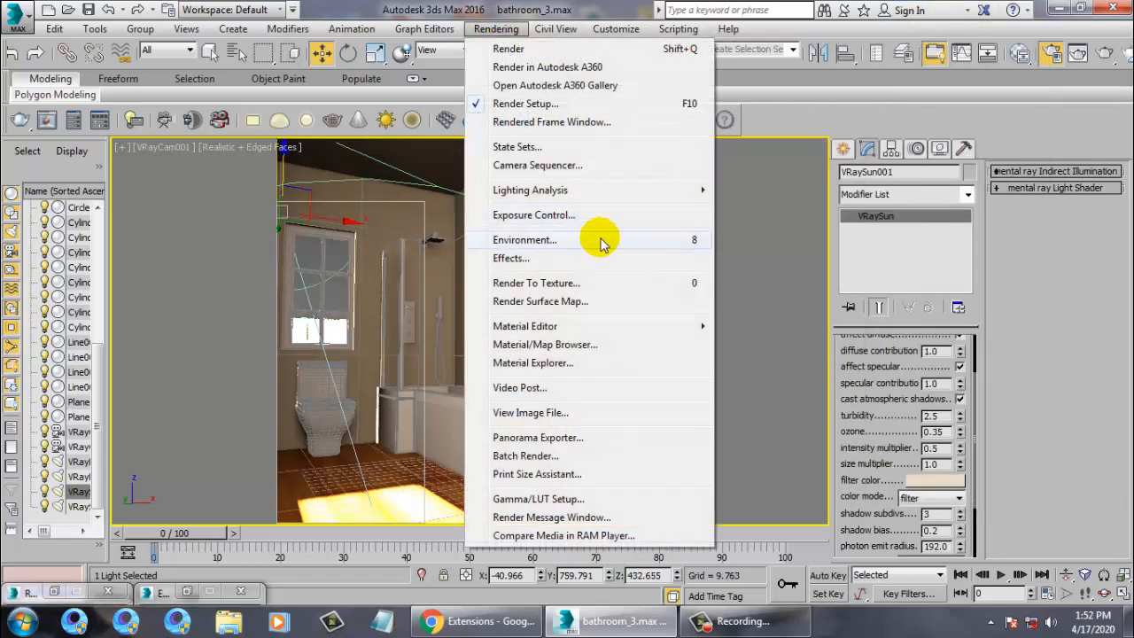
{"action": "left_click", "coordinate": [584, 243]}
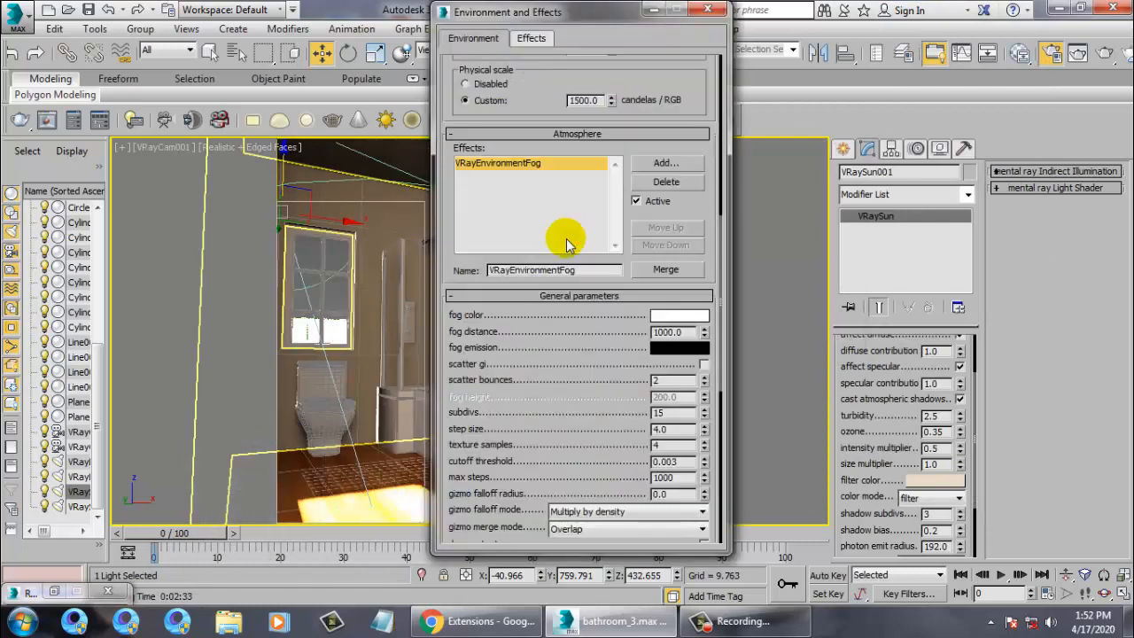
{"action": "scroll", "coordinate": [602, 398], "scroll_direction": "down", "scroll_amount": 2}
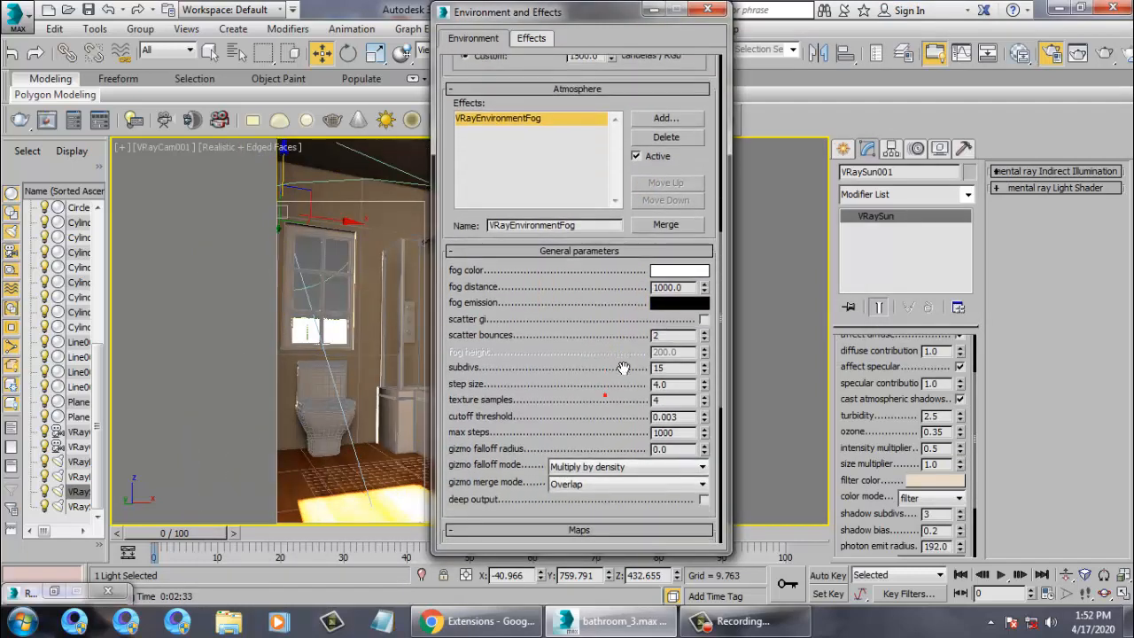
{"action": "scroll", "coordinate": [587, 390], "scroll_direction": "down", "scroll_amount": 1}
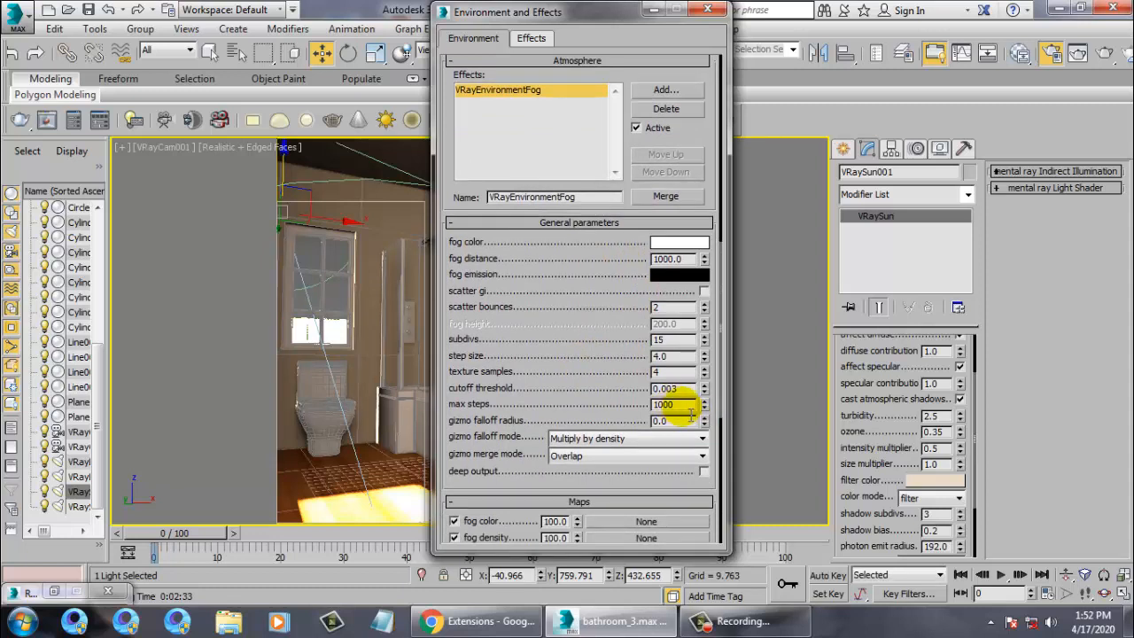
{"action": "double_click", "coordinate": [663, 340]}
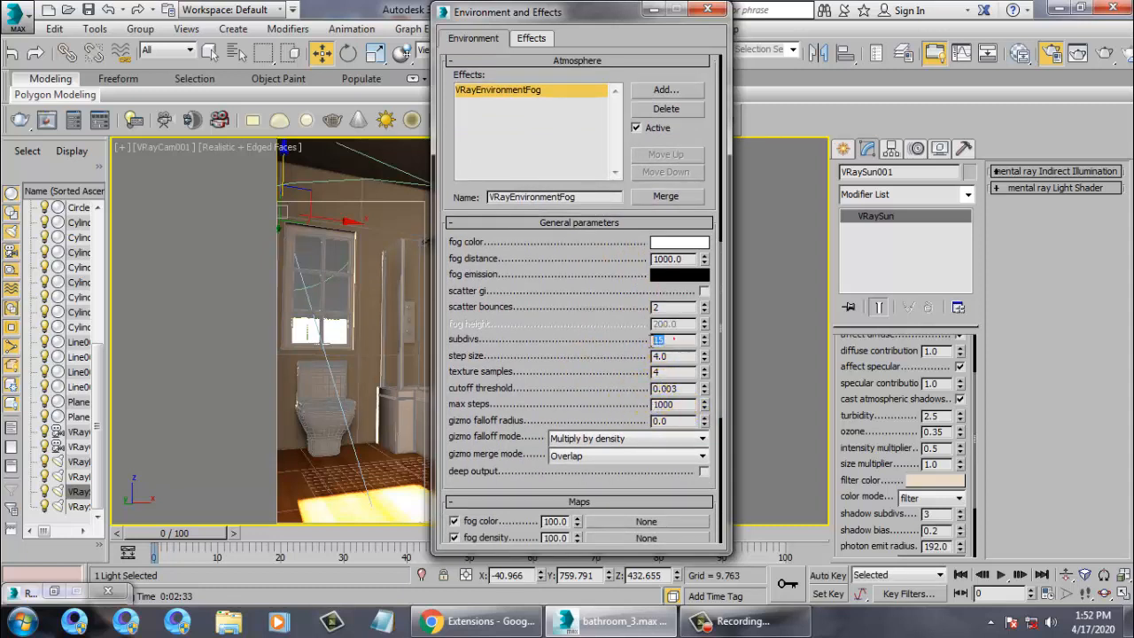
{"action": "type", "text": "25"}
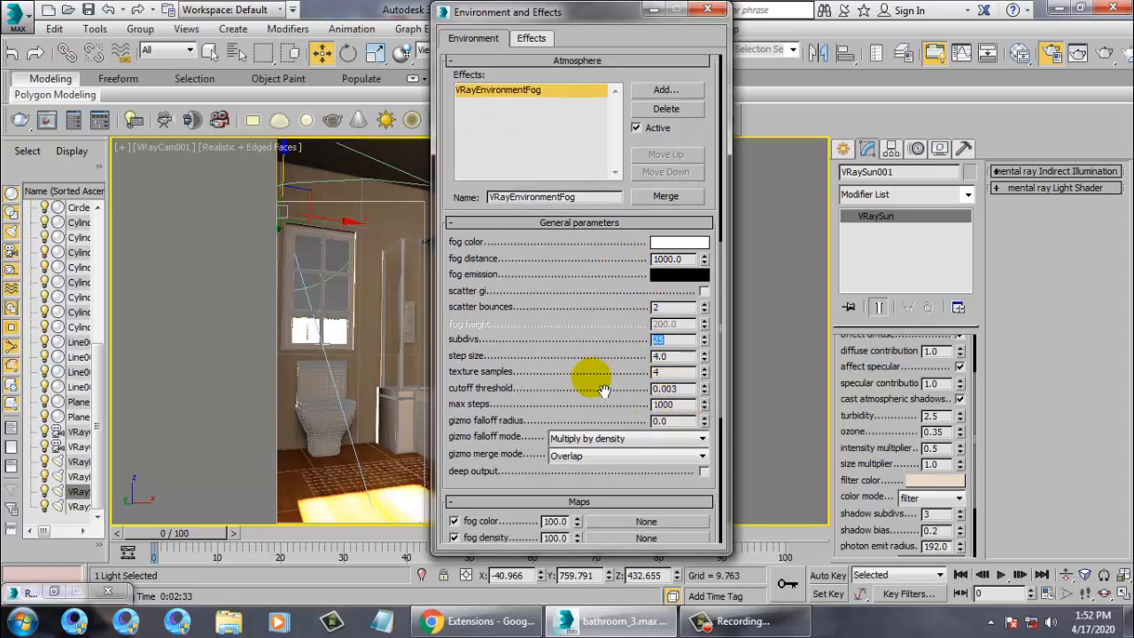
Add a second VRayEnvironmentFog atmospheric effect and set its fog distance to 1500
{"action": "scroll", "coordinate": [593, 368], "scroll_direction": "down", "scroll_amount": 1}
{"action": "mouse_move", "coordinate": [599, 359]}
{"action": "left_mouse_down"}
{"action": "mouse_move", "coordinate": [610, 215]}
{"action": "mouse_move", "coordinate": [622, 463]}
{"action": "left_mouse_up"}
{"action": "left_click", "coordinate": [664, 161]}
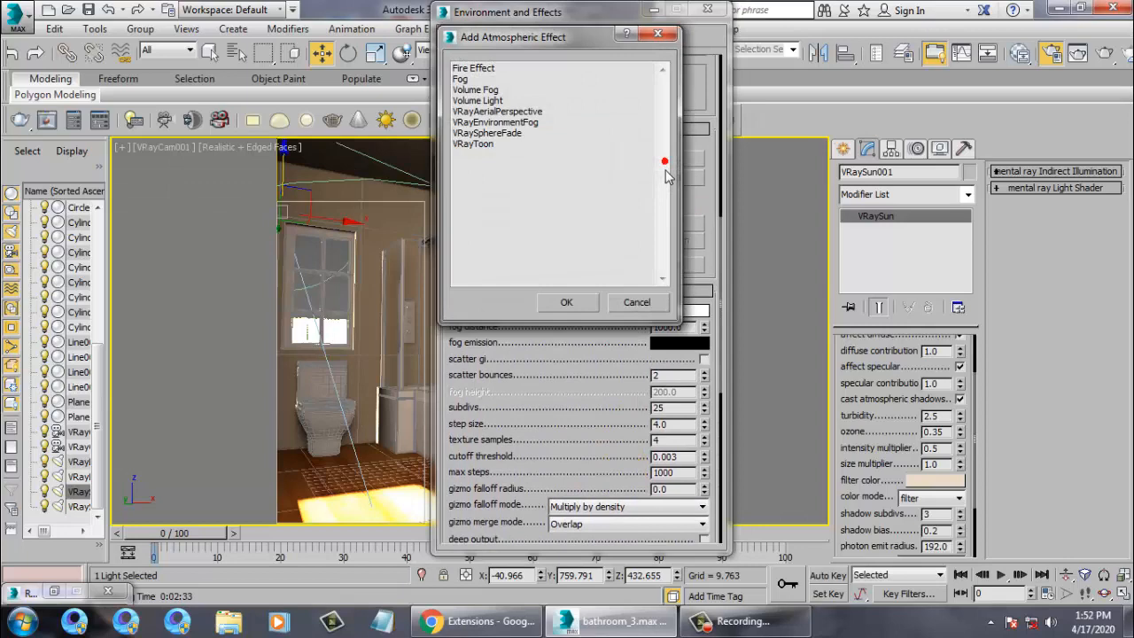
{"action": "double_click", "coordinate": [500, 122]}
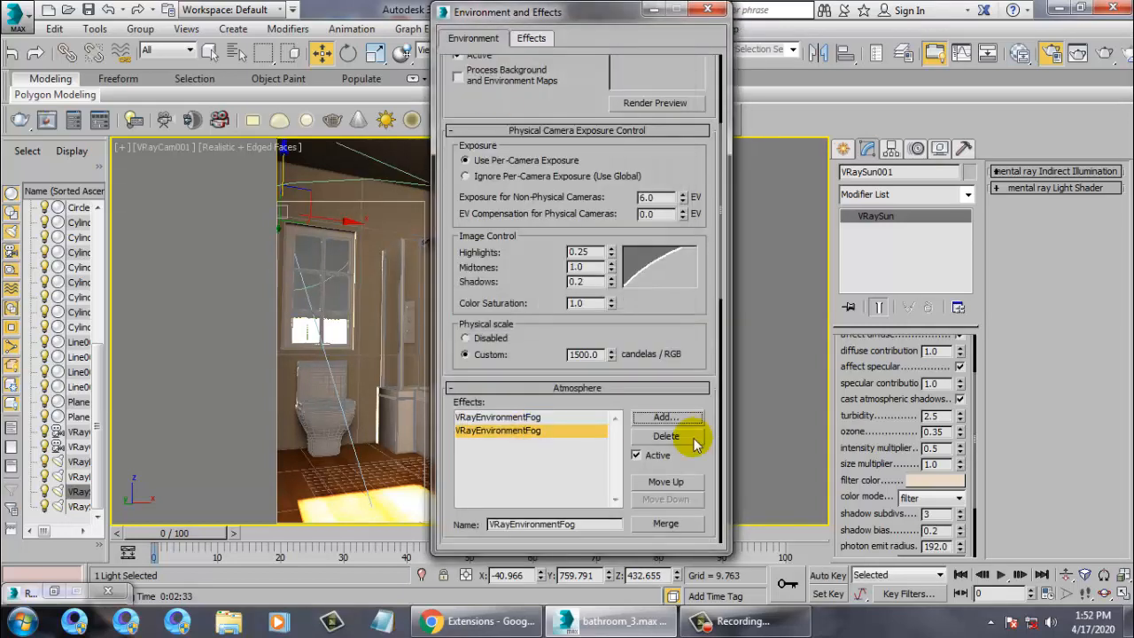
{"action": "scroll", "coordinate": [683, 447], "scroll_direction": "down", "scroll_amount": 5}
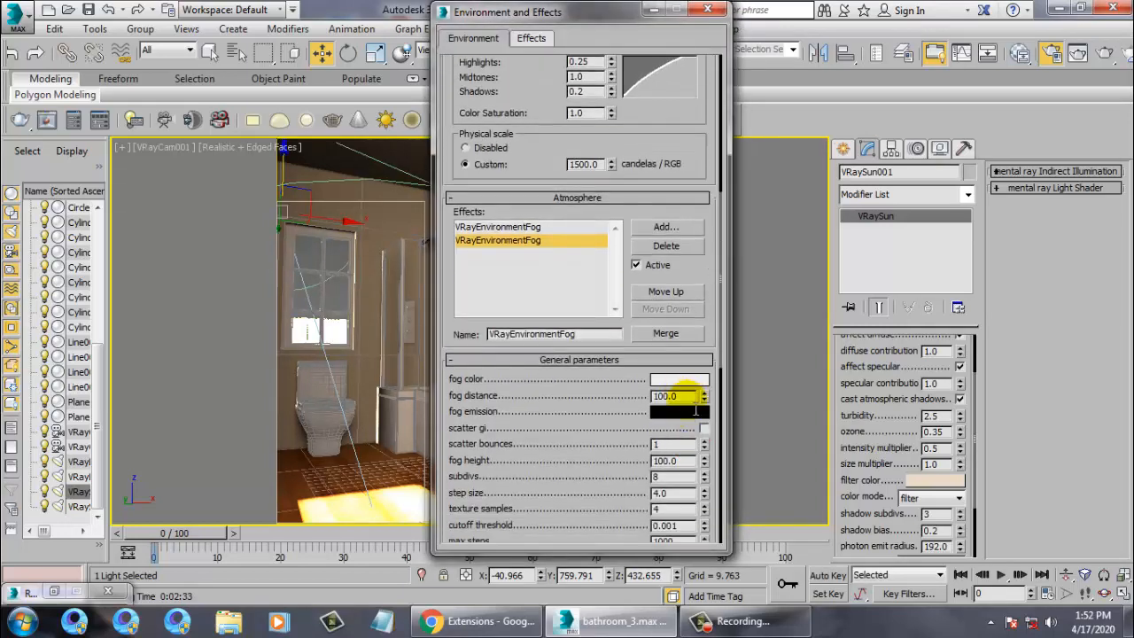
{"action": "double_click", "coordinate": [675, 396]}
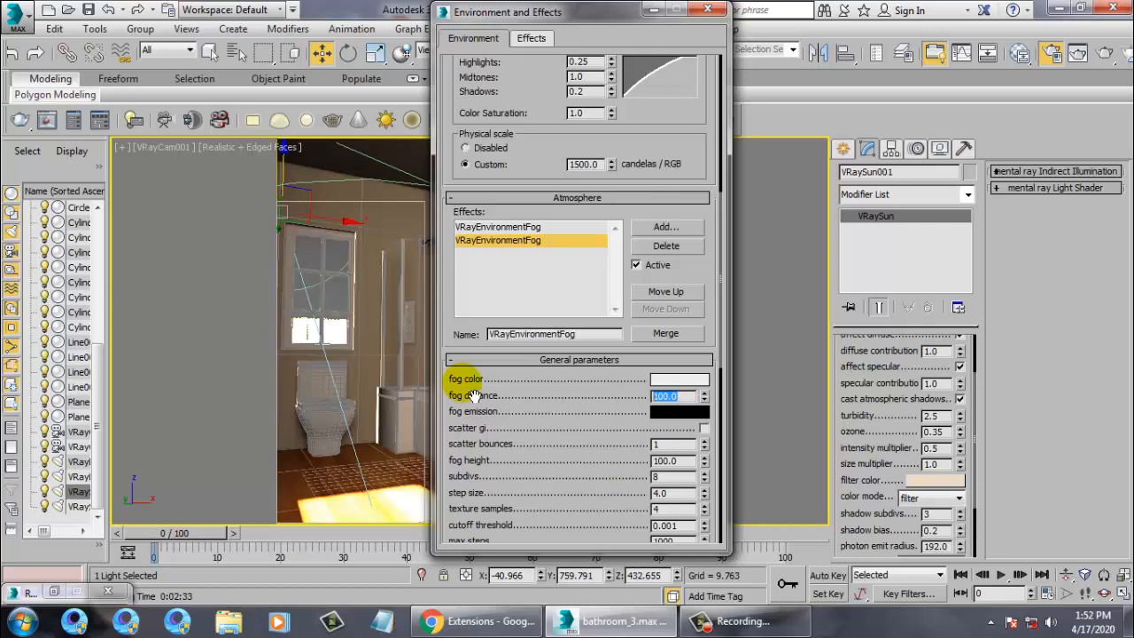
{"action": "type", "text": "1500"}
{"action": "key", "text": "Return"}
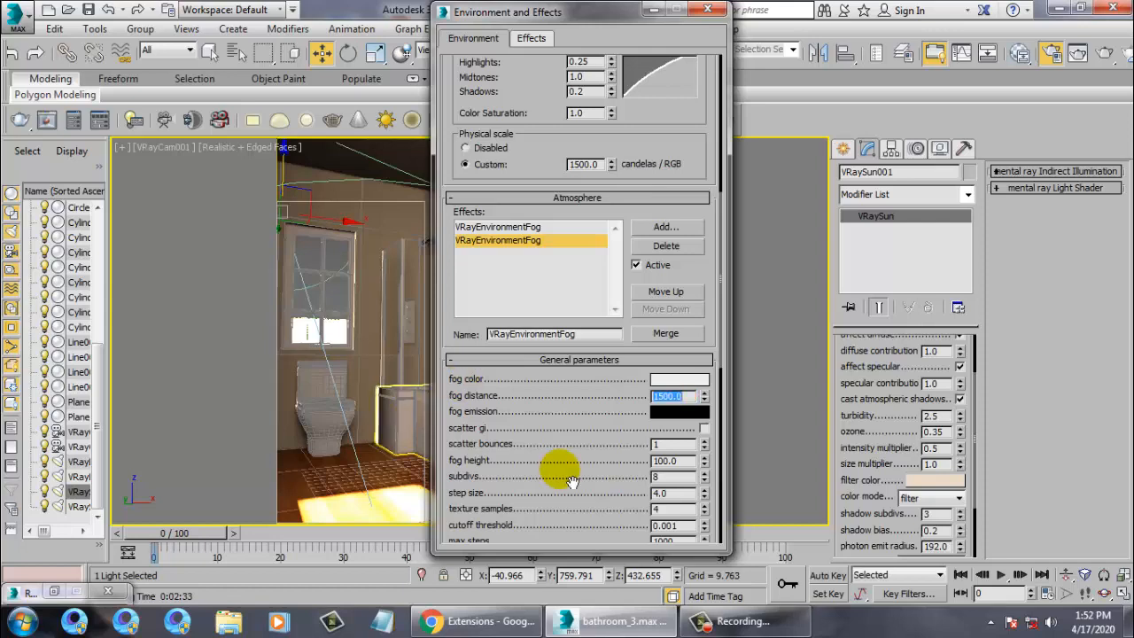
Change the second fog's color to a warm tan with RGB 160, 103, 42
{"action": "left_click", "coordinate": [678, 379]}
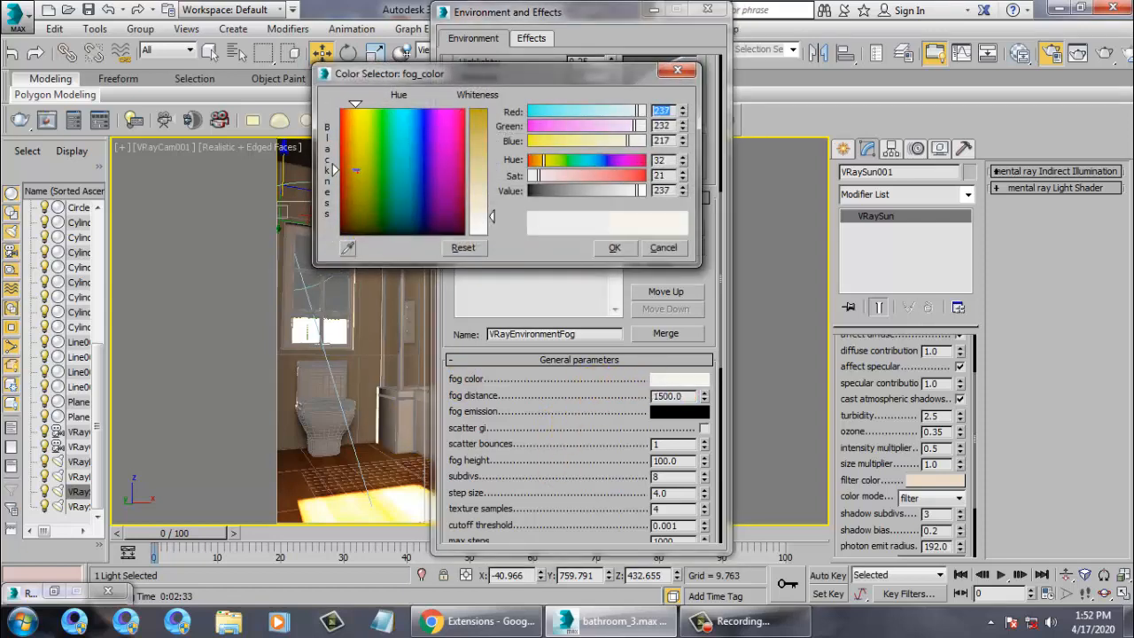
{"action": "left_click", "coordinate": [357, 171]}
{"action": "left_click_drag", "start_coordinate": [483, 185], "coordinate": [484, 128]}
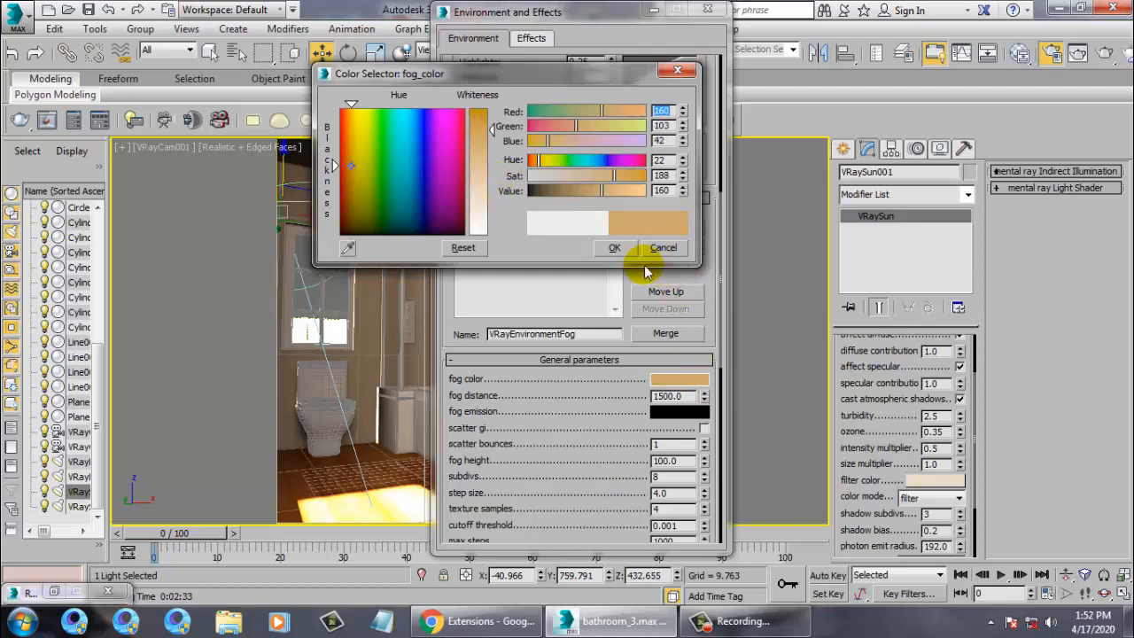
{"action": "left_click", "coordinate": [614, 249]}
Set the second fog's scatter bounces to 3, fog height to 300 and subdivs to 20
{"action": "left_click", "coordinate": [678, 445]}
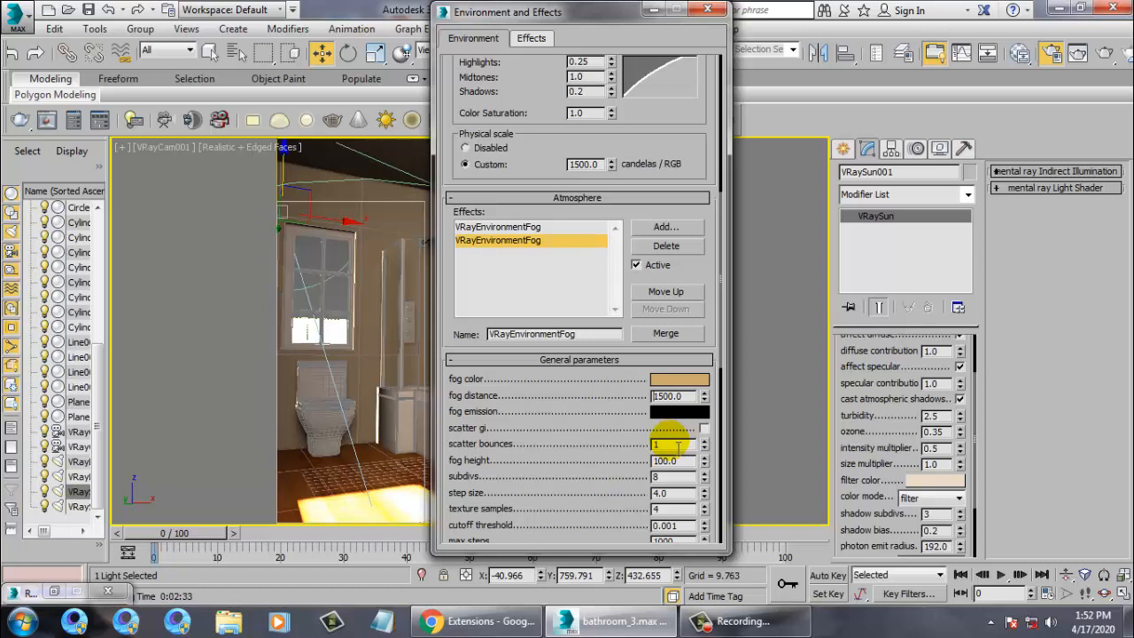
{"action": "left_click_drag", "start_coordinate": [677, 447], "coordinate": [572, 443]}
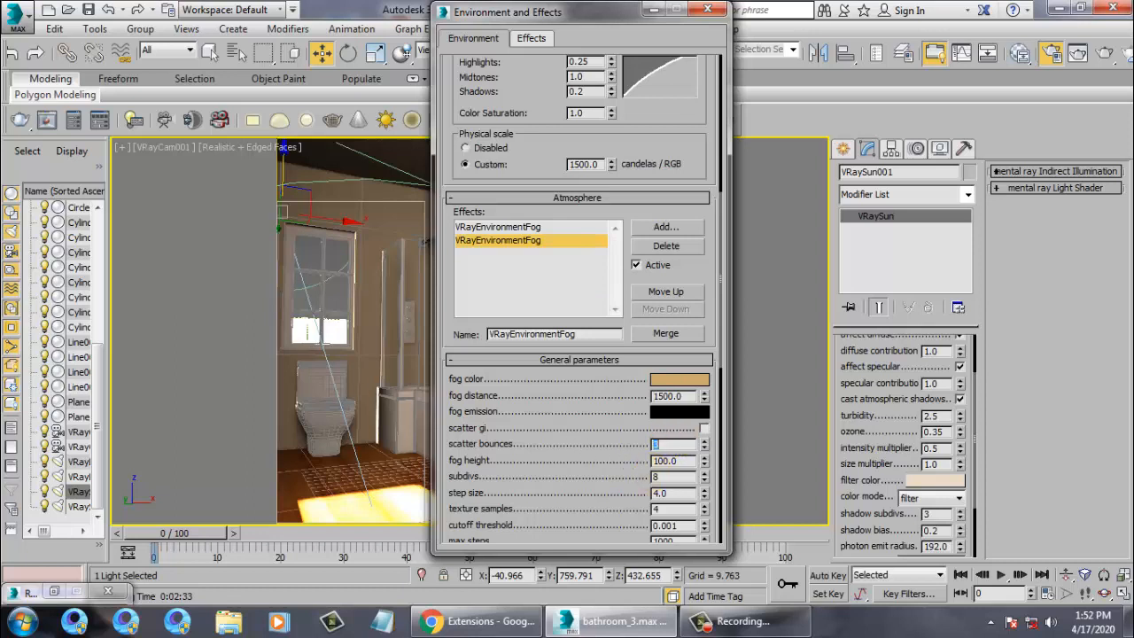
{"action": "type", "text": "3"}
{"action": "key", "text": "Tab"}
{"action": "type", "text": "300"}
{"action": "key", "text": "Tab"}
{"action": "type", "text": "20"}
{"action": "key", "text": "Tab"}
{"action": "left_click", "coordinate": [790, 206]}
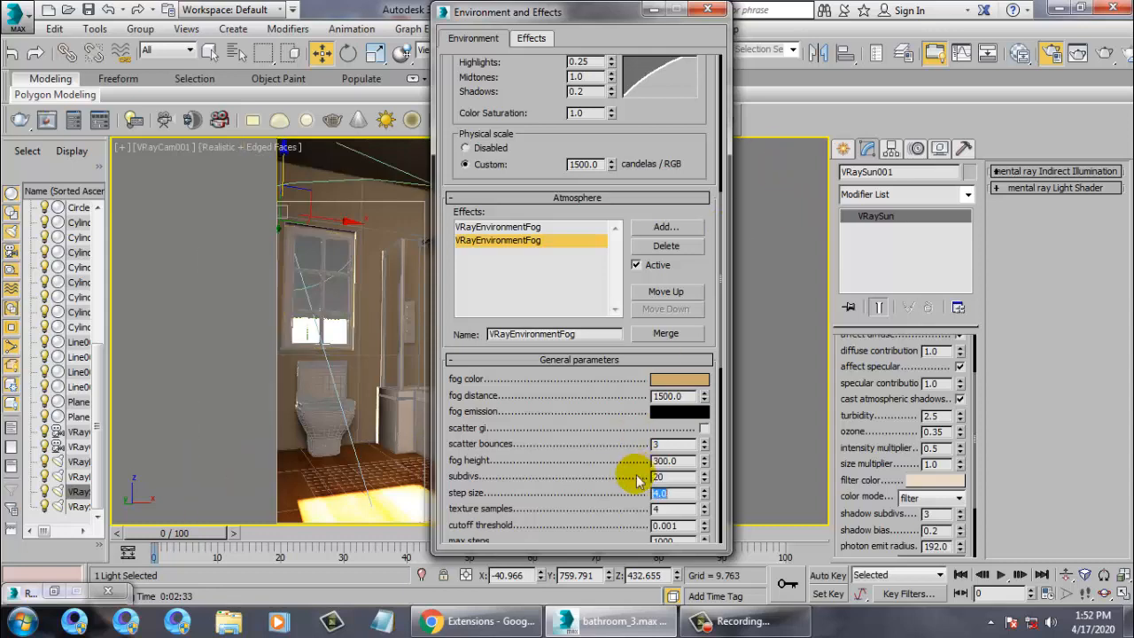
Set the second fog's cutoff threshold to 0.003
{"action": "scroll", "coordinate": [638, 470], "scroll_direction": "down", "scroll_amount": 3}
{"action": "left_click_drag", "start_coordinate": [691, 401], "coordinate": [343, 321]}
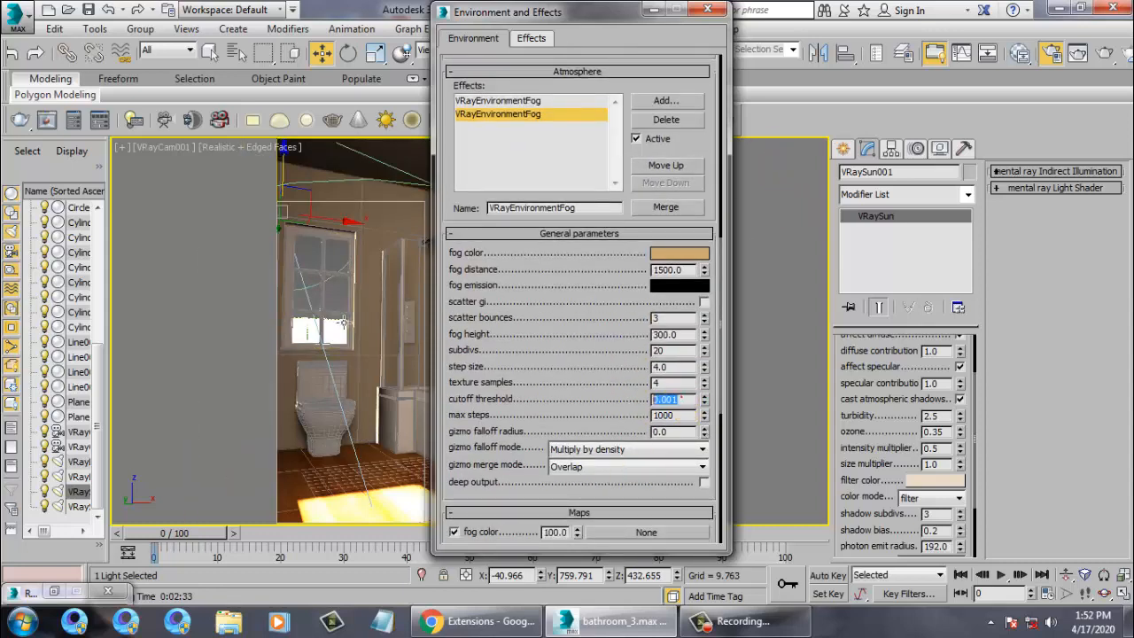
{"action": "type", "text": "0.003"}
{"action": "key", "text": "Return"}
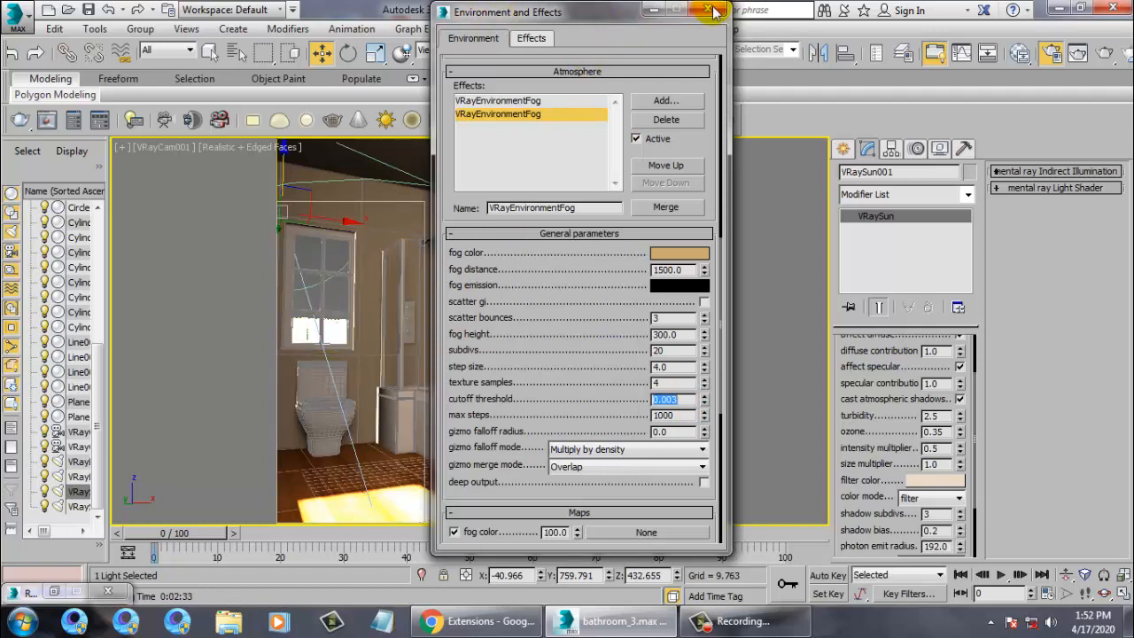
Move the environment settings aside, render the region to inspect the fog around the window and toilet, and close the frame buffer
{"action": "left_click_drag", "start_coordinate": [589, 11], "coordinate": [702, 203]}
{"action": "left_click", "coordinate": [492, 34]}
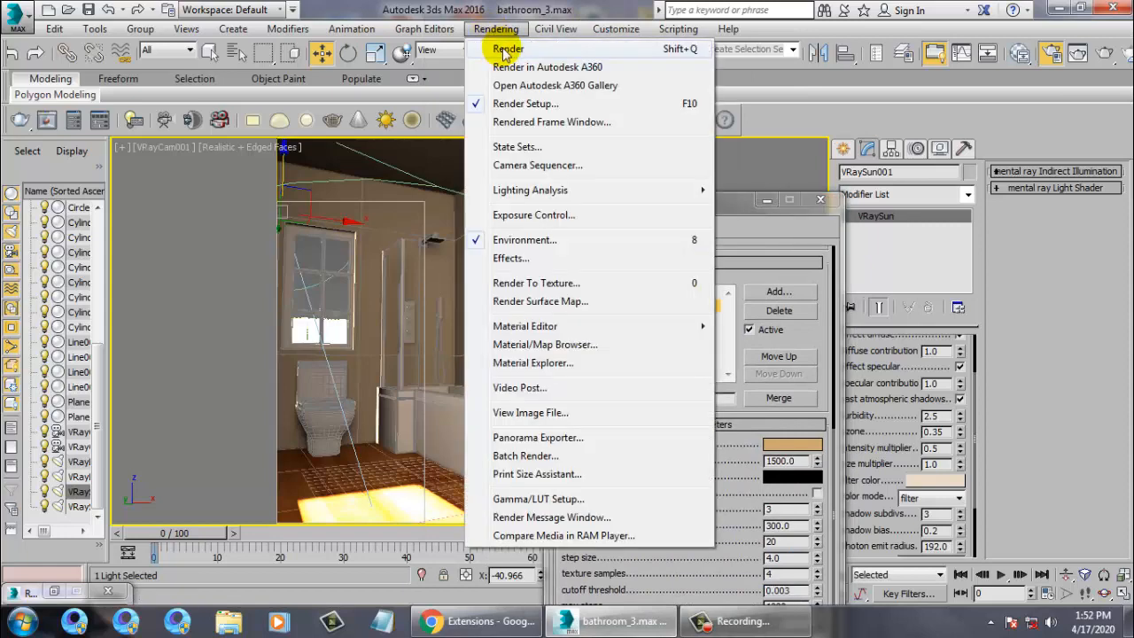
{"action": "left_click", "coordinate": [498, 45]}
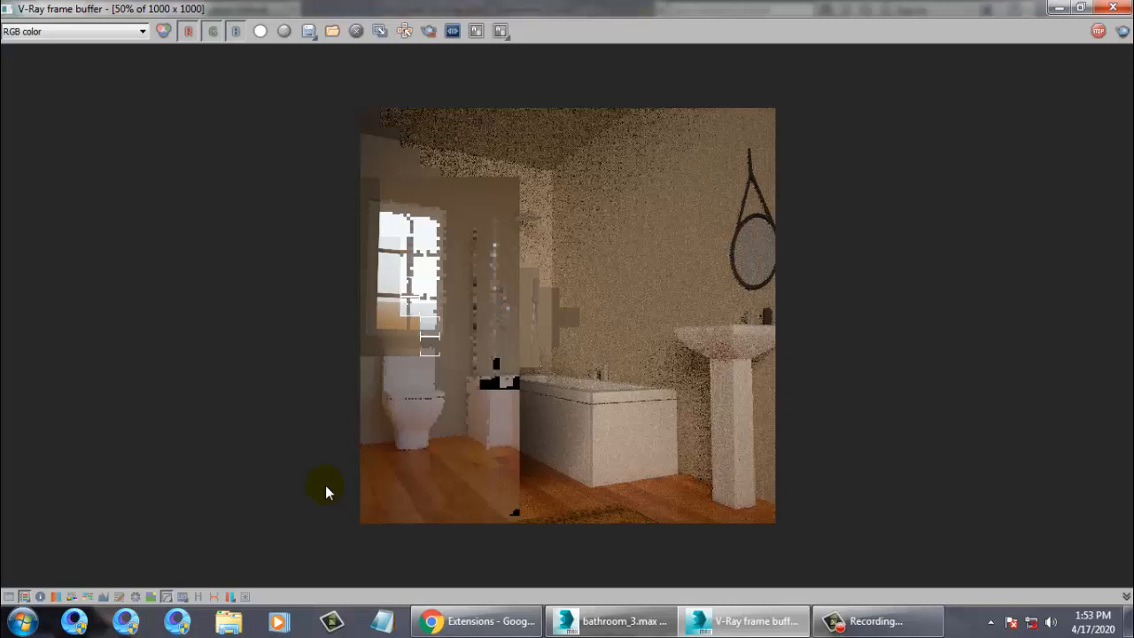
{"action": "double_click", "coordinate": [384, 342]}
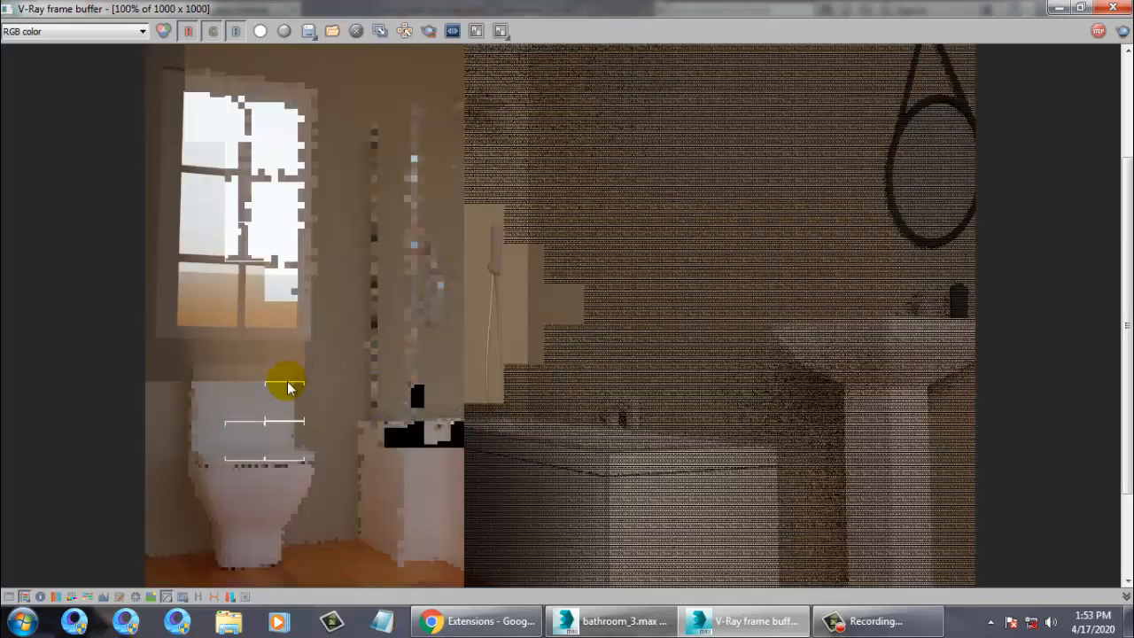
{"action": "scroll", "coordinate": [287, 382], "scroll_direction": "down", "scroll_amount": 1}
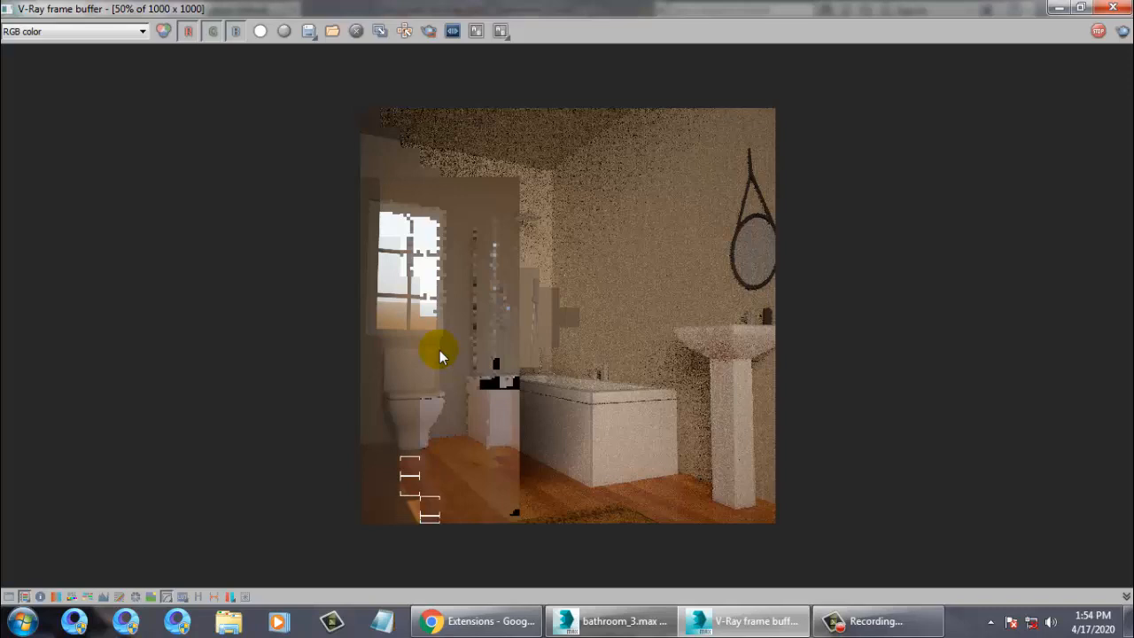
{"action": "left_click", "coordinate": [1112, 7]}
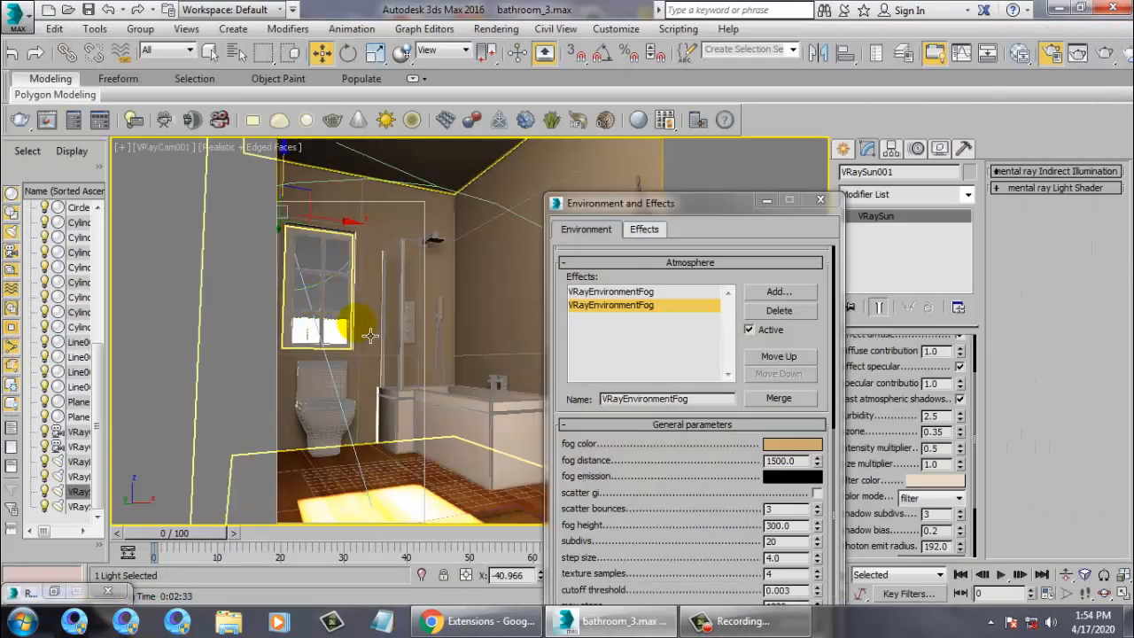
In a perspective view, select the large backdrop plane outside the bathroom and raise it along Z
{"action": "key", "text": "p"}
{"action": "scroll", "coordinate": [410, 317], "scroll_direction": "down", "scroll_amount": 8}
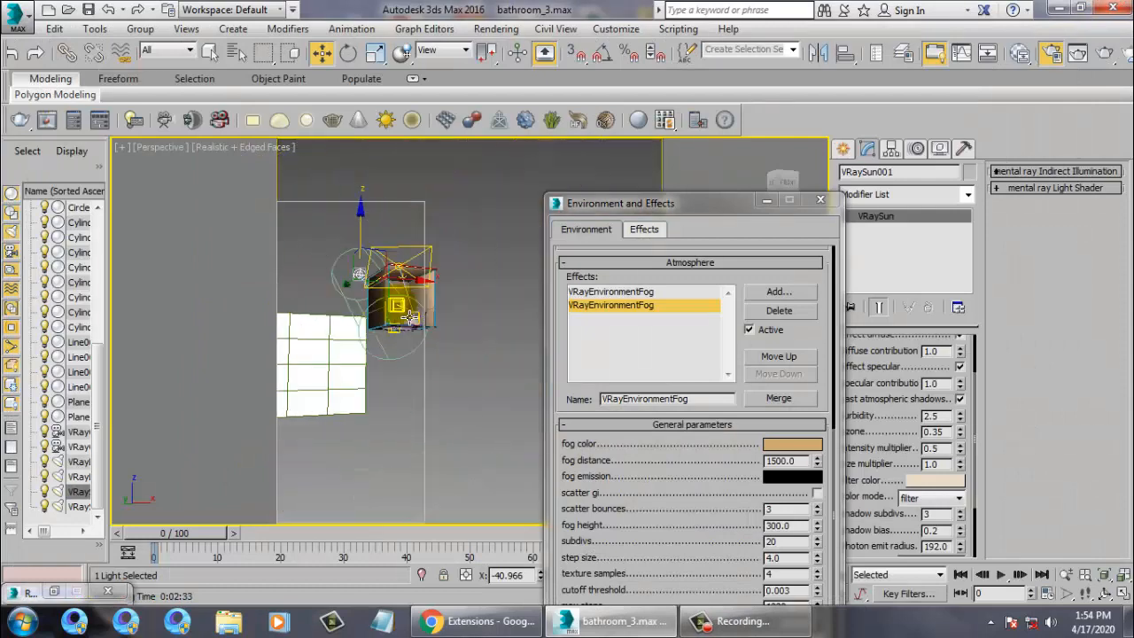
{"action": "middle_click_drag", "start_coordinate": [403, 312], "coordinate": [296, 347], "text": "alt"}
{"action": "scroll", "coordinate": [408, 352], "scroll_direction": "down", "scroll_amount": 5}
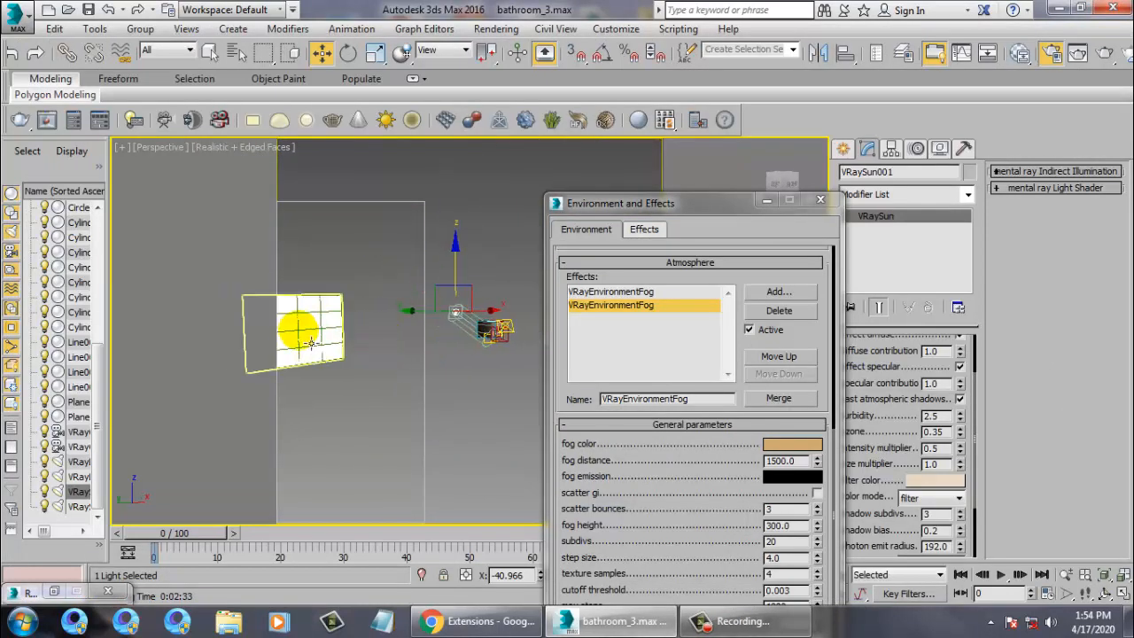
{"action": "left_click", "coordinate": [301, 326]}
{"action": "left_click_drag", "start_coordinate": [300, 282], "coordinate": [303, 242]}
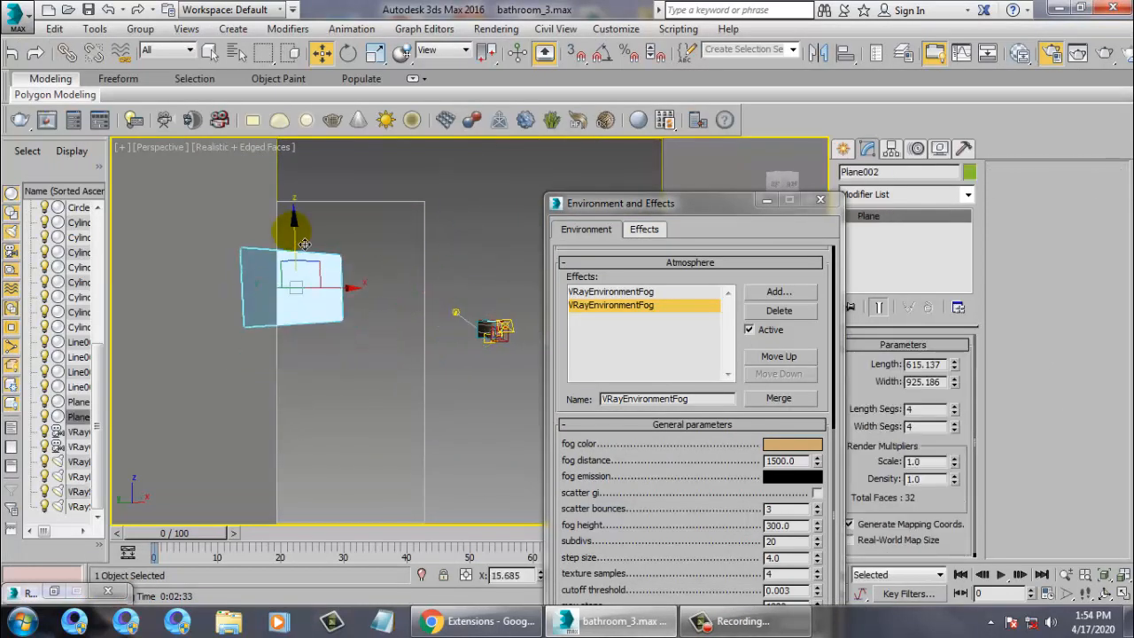
In the camera view, shift the backdrop plane about 890 units along X to centre it behind the window and raise it slightly
{"action": "key", "text": "c"}
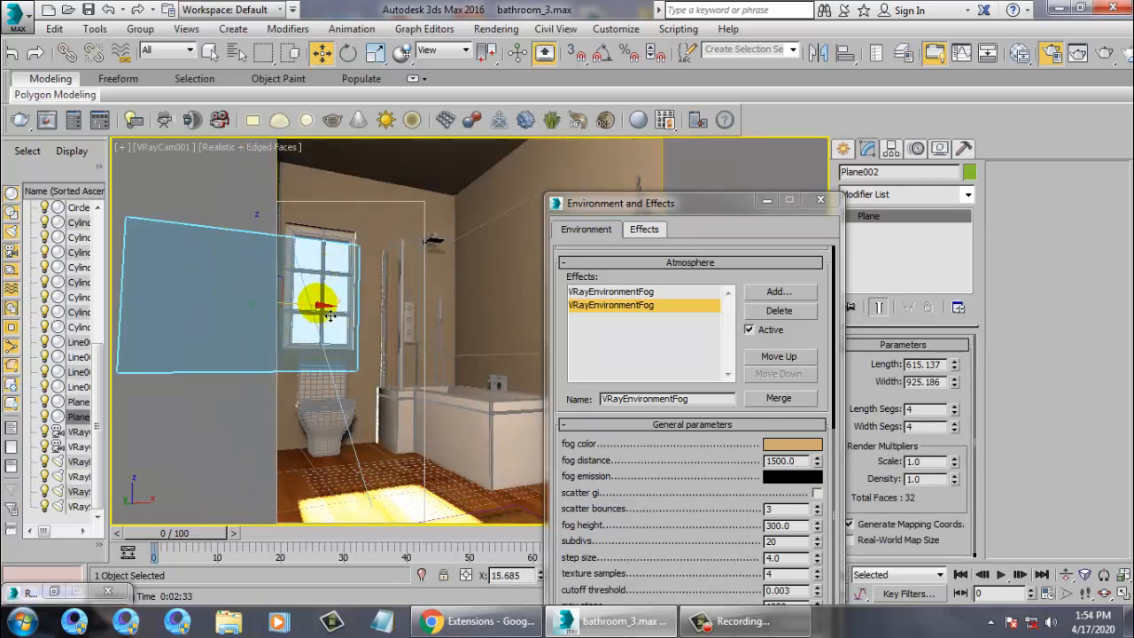
{"action": "left_click_drag", "start_coordinate": [316, 299], "coordinate": [397, 328]}
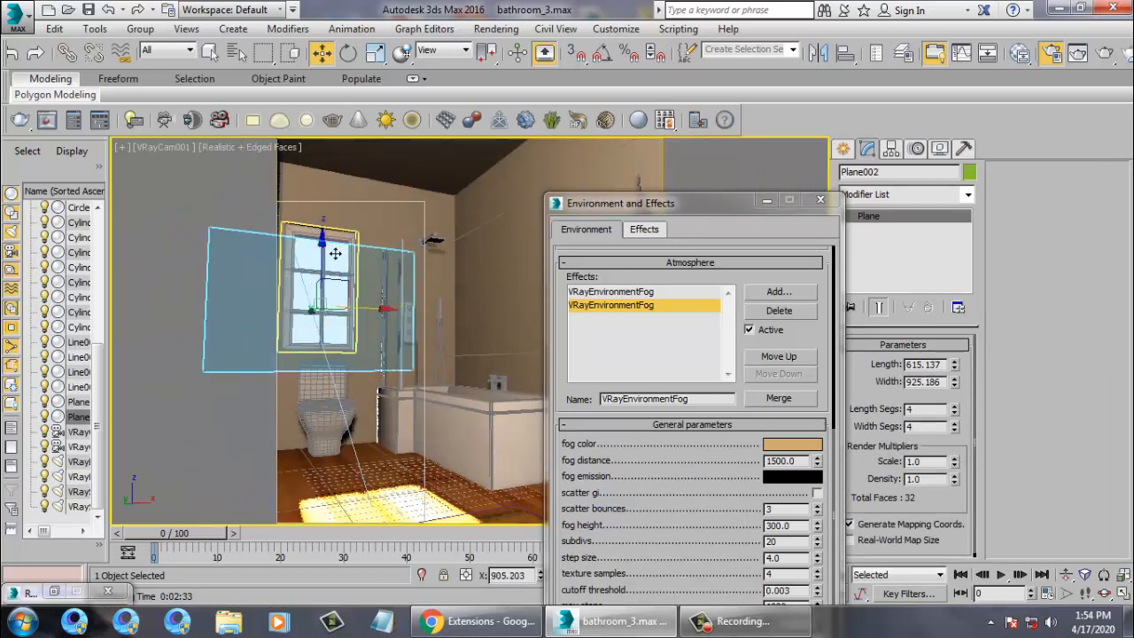
{"action": "left_click_drag", "start_coordinate": [333, 253], "coordinate": [339, 238]}
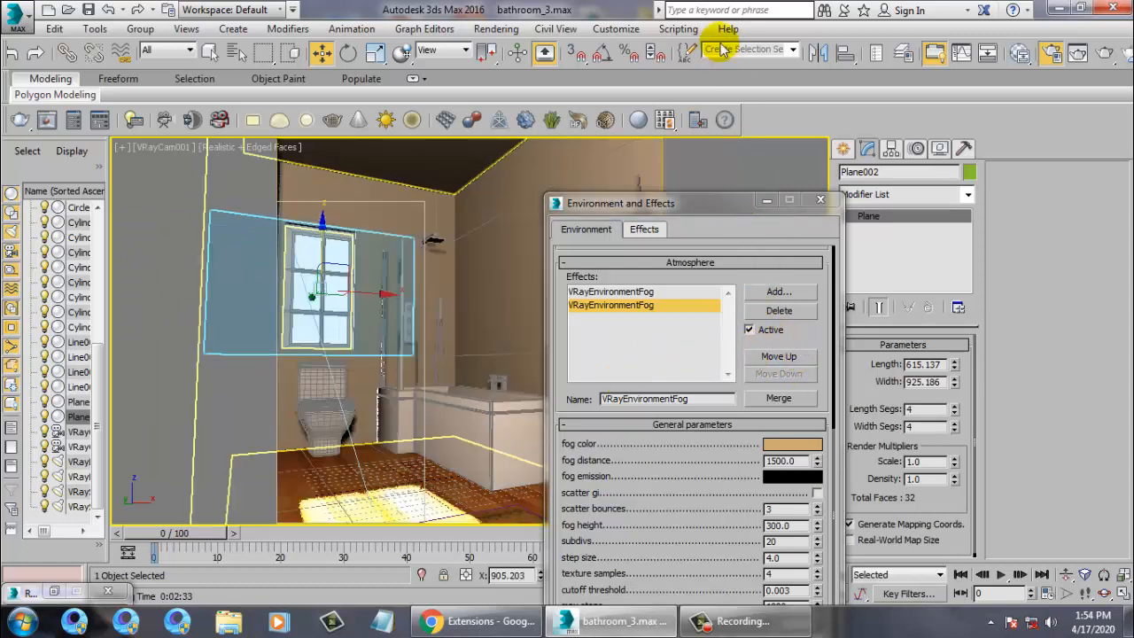
Reopen the render settings, review the V-Ray image sampler and environment options, and render the region
{"action": "left_click", "coordinate": [497, 29]}
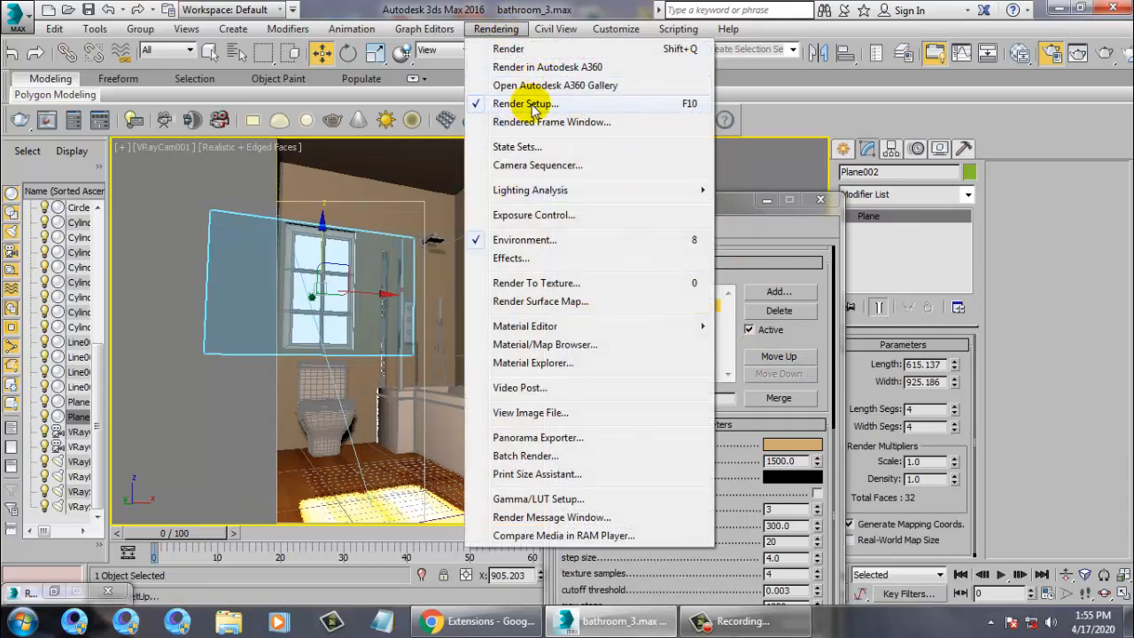
{"action": "left_click", "coordinate": [532, 105]}
{"action": "left_click", "coordinate": [496, 29]}
{"action": "left_click", "coordinate": [532, 104]}
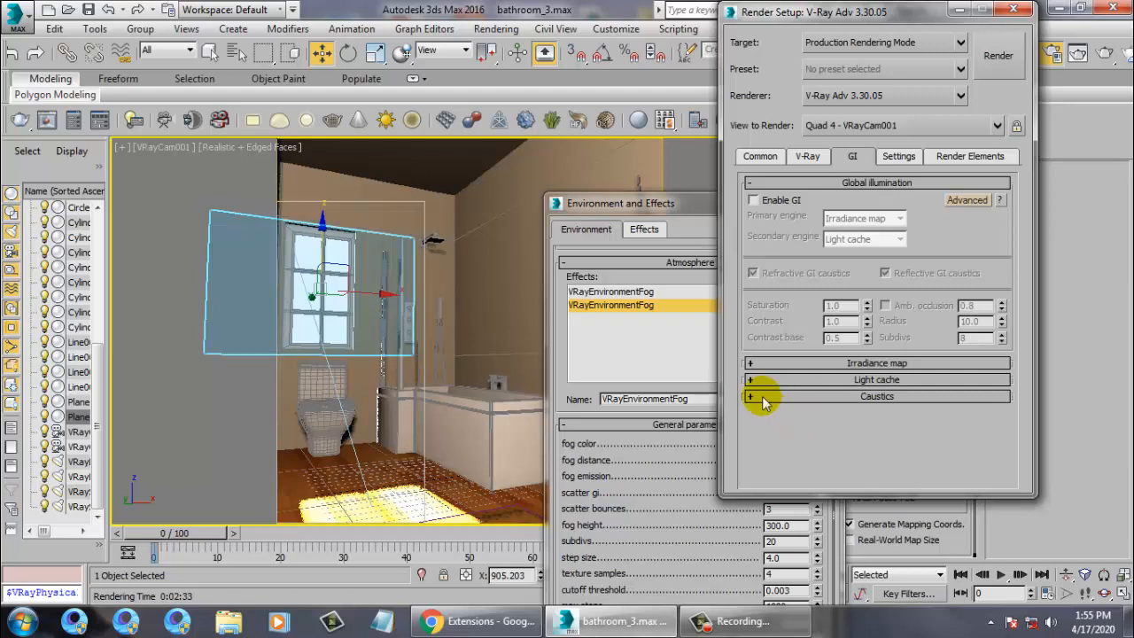
{"action": "left_click", "coordinate": [759, 156]}
{"action": "left_click", "coordinate": [805, 157]}
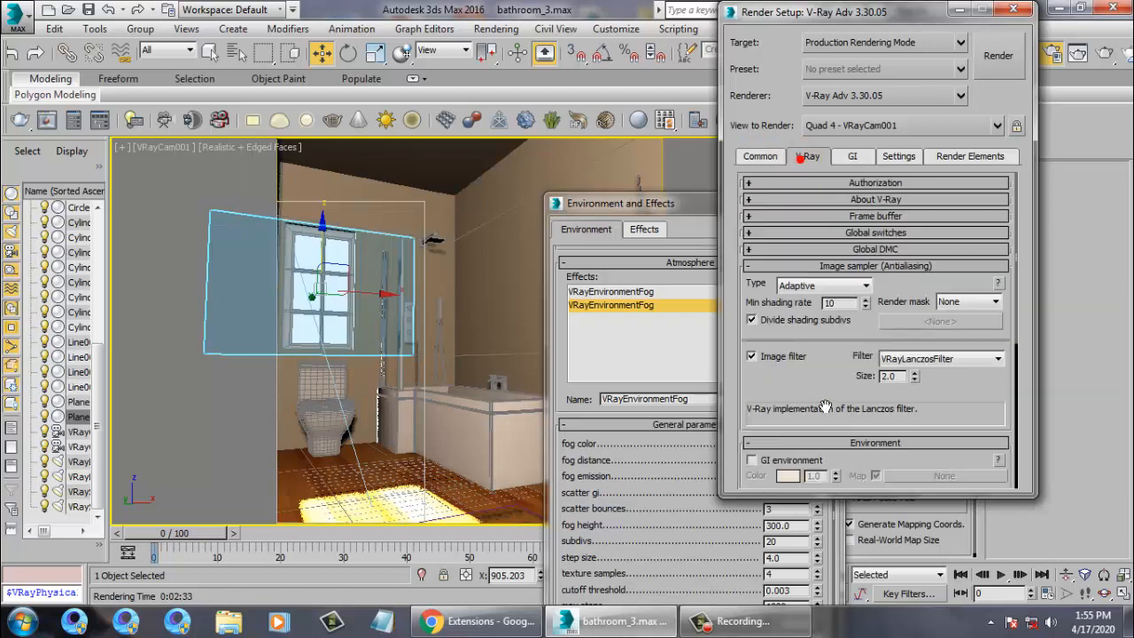
{"action": "scroll", "coordinate": [793, 407], "scroll_direction": "down", "scroll_amount": 1}
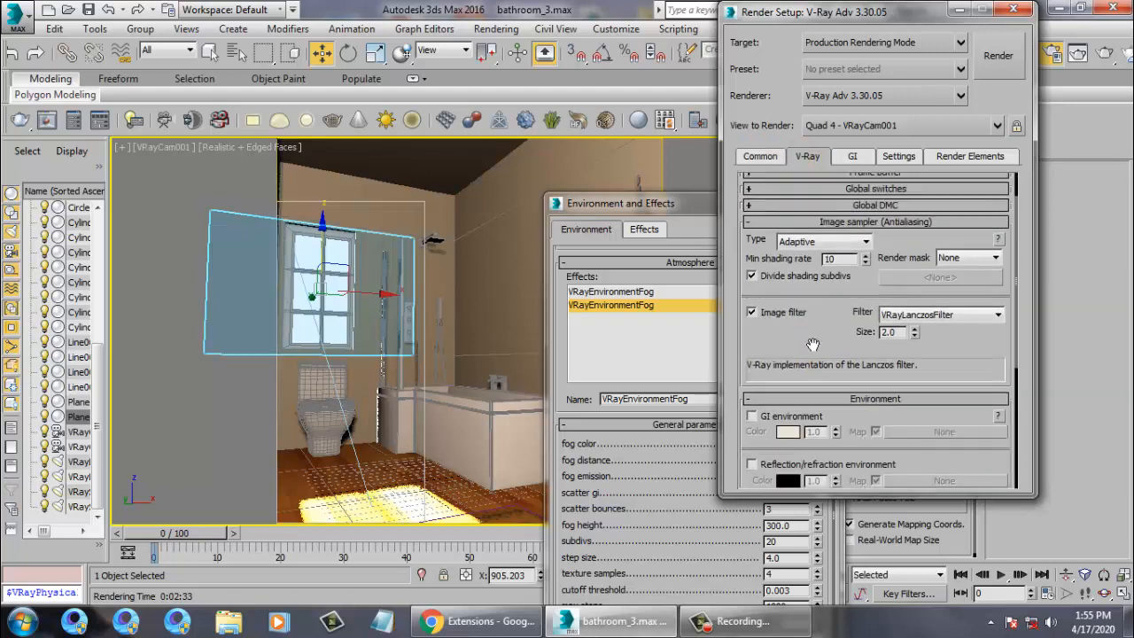
{"action": "left_click", "coordinate": [999, 55]}
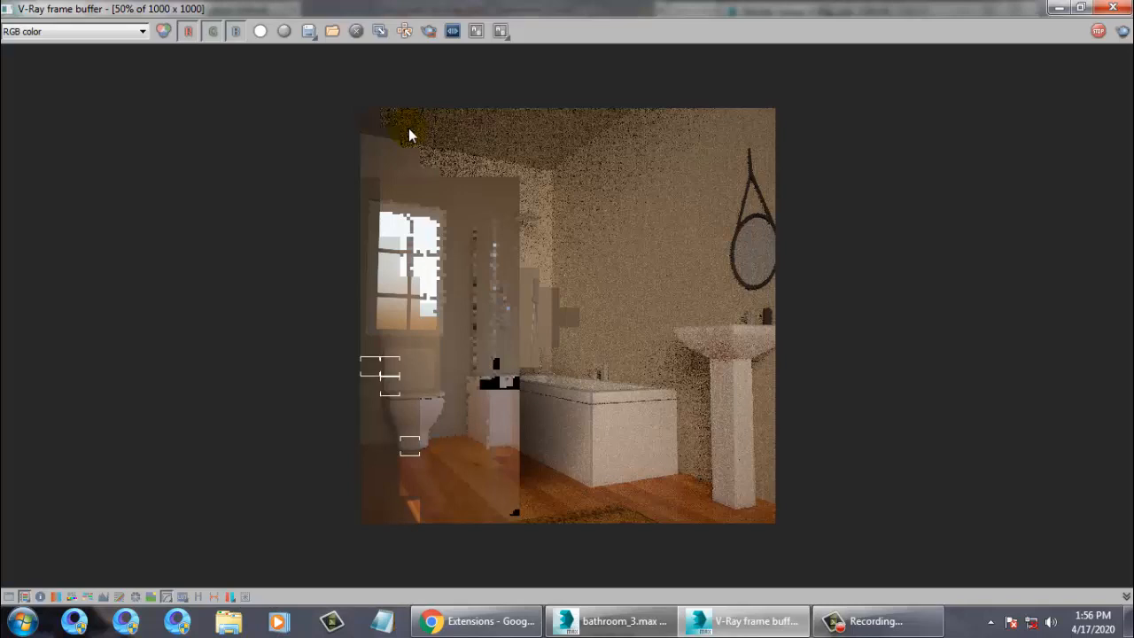
Inspect the progressing region render up close, checking the window backdrop, the fog around the toilet and shower, and the sunlight on the floor
{"action": "double_click", "coordinate": [448, 368]}
{"action": "middle_click_drag", "start_coordinate": [327, 229], "coordinate": [342, 186]}
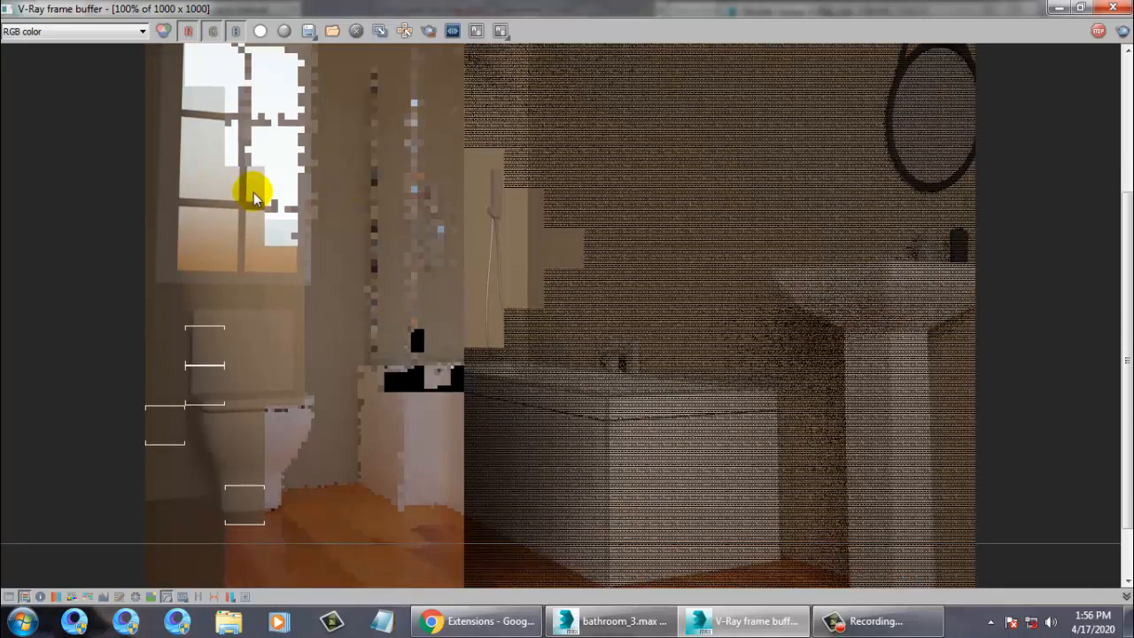
{"action": "middle_click_drag", "start_coordinate": [253, 193], "coordinate": [330, 232]}
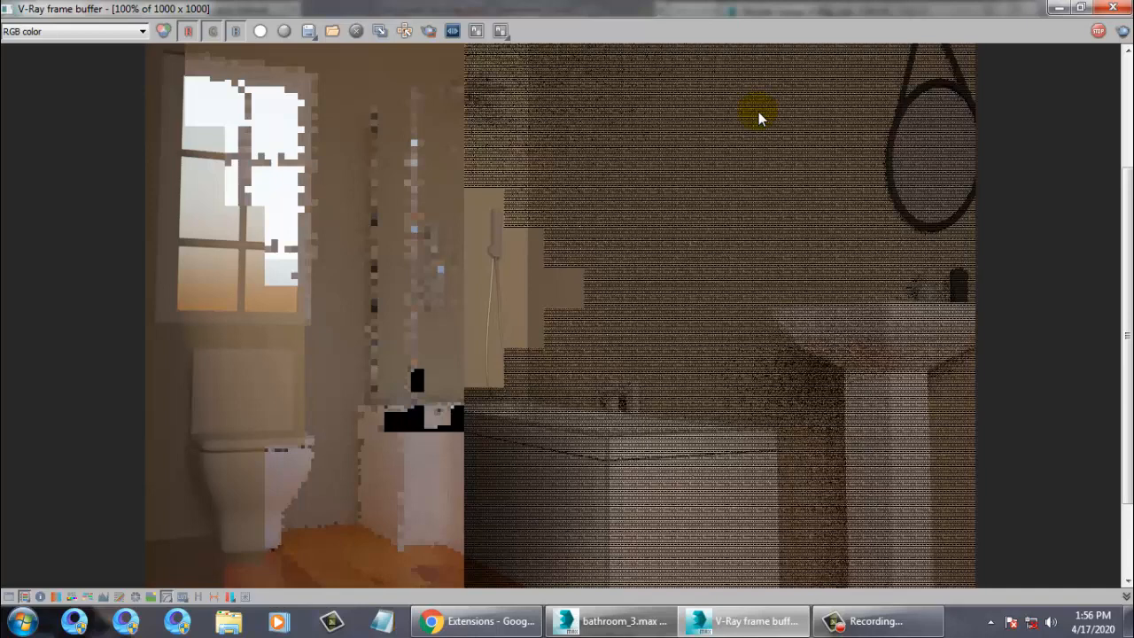
{"action": "scroll", "coordinate": [426, 301], "scroll_direction": "down", "scroll_amount": 1}
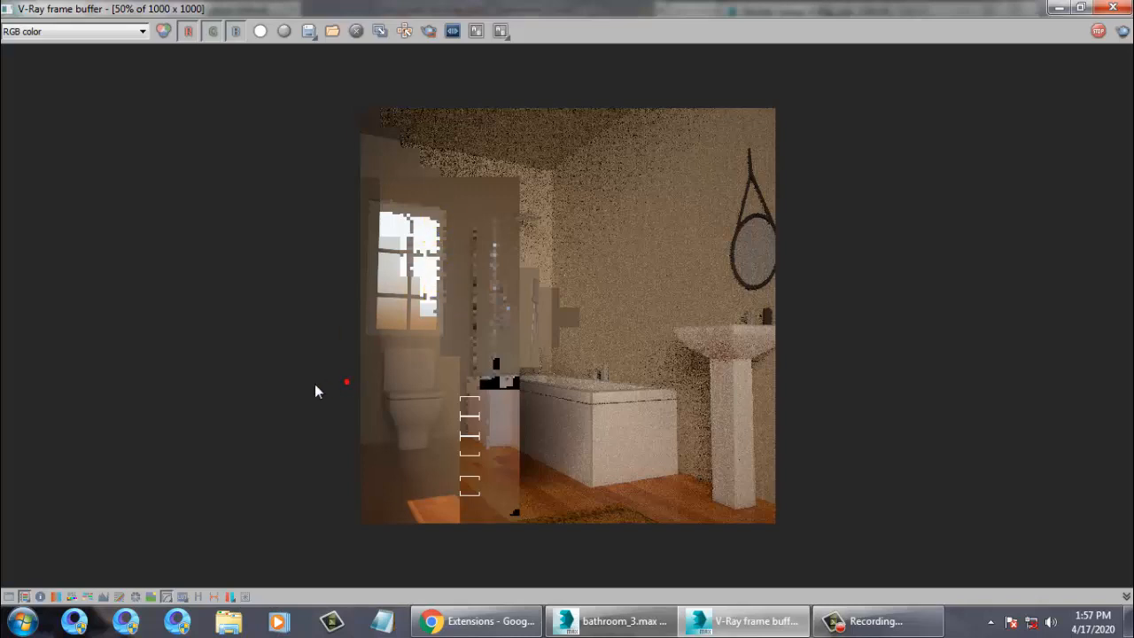
{"action": "scroll", "coordinate": [397, 336], "scroll_direction": "up", "scroll_amount": 1}
{"action": "middle_click_drag", "start_coordinate": [331, 393], "coordinate": [503, 215]}
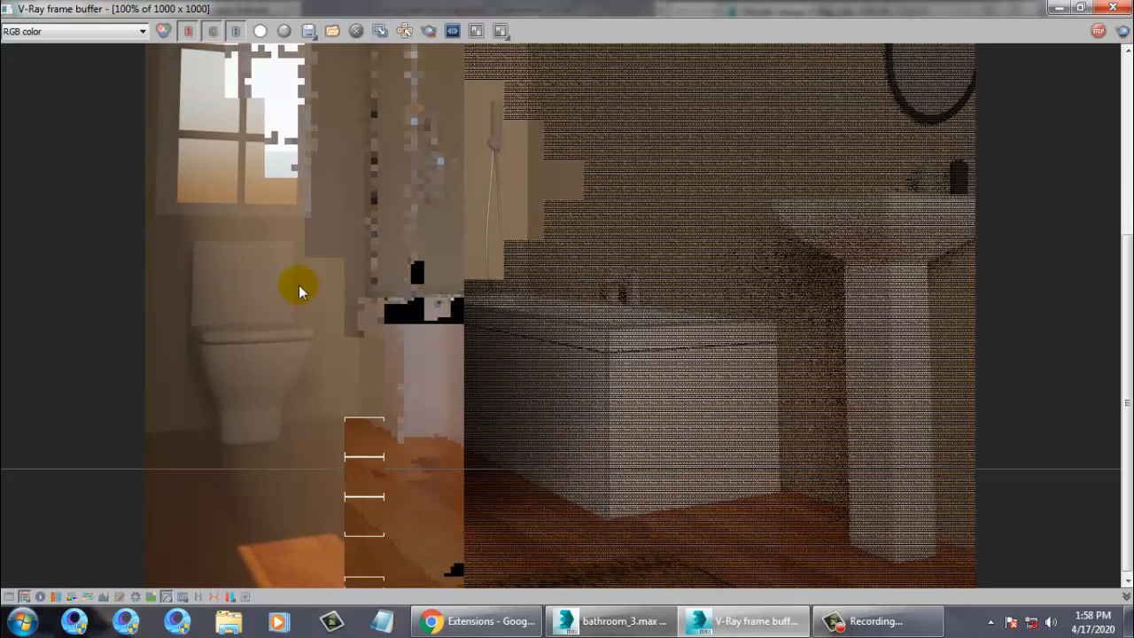
{"action": "scroll", "coordinate": [403, 319], "scroll_direction": "down", "scroll_amount": 1}
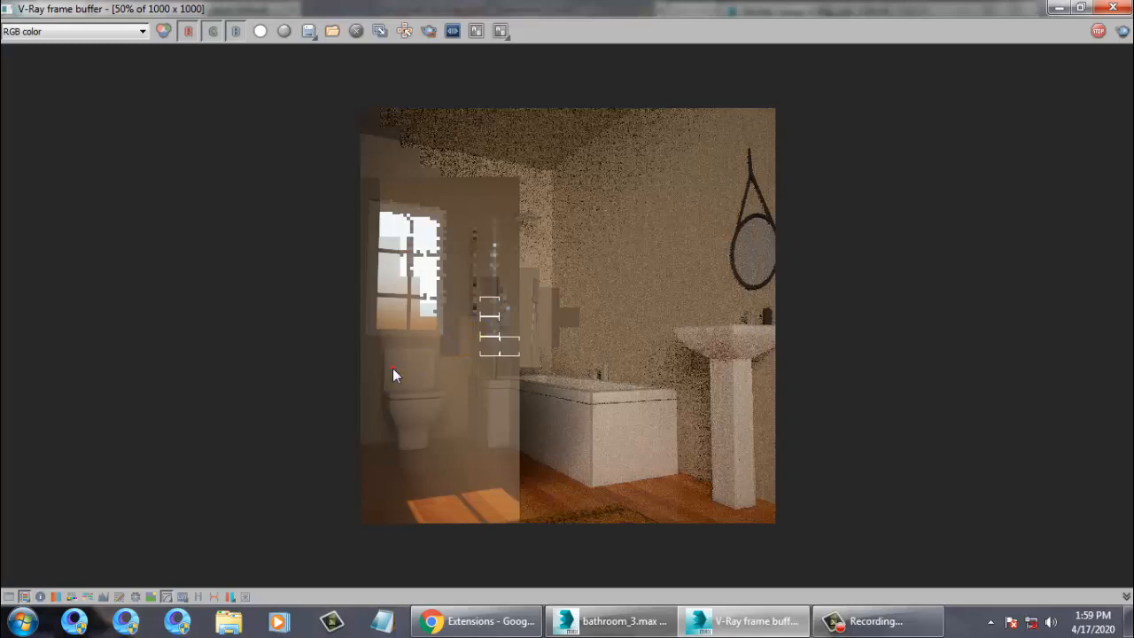
{"action": "scroll", "coordinate": [485, 347], "scroll_direction": "up", "scroll_amount": 2}
{"action": "scroll", "coordinate": [485, 347], "scroll_direction": "down", "scroll_amount": 2}
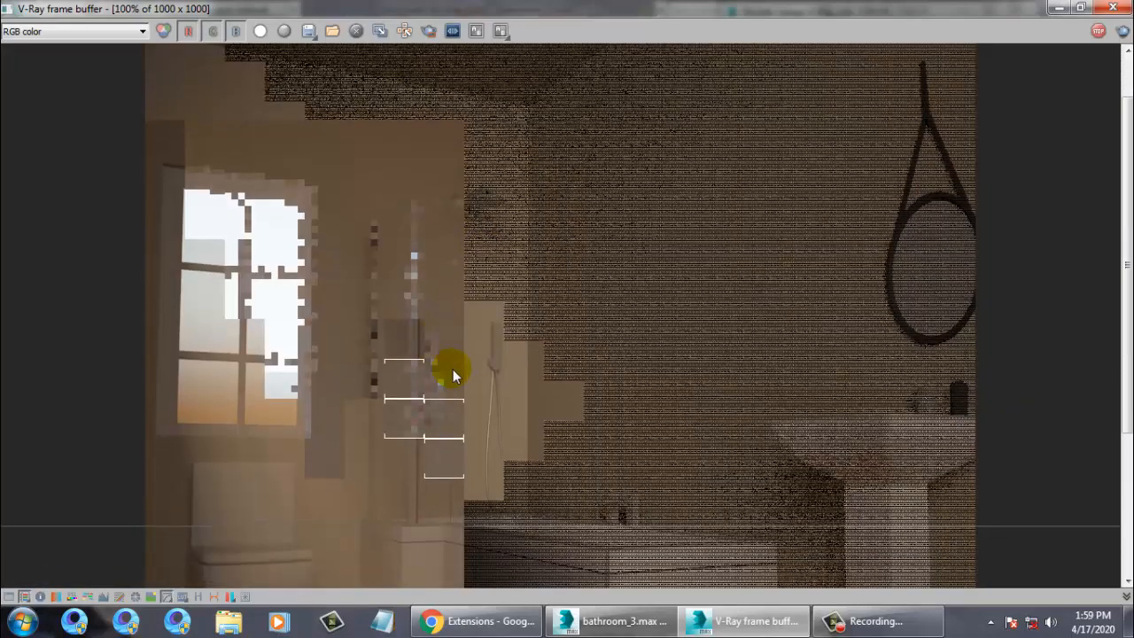
{"action": "middle_click_drag", "start_coordinate": [452, 371], "coordinate": [443, 321]}
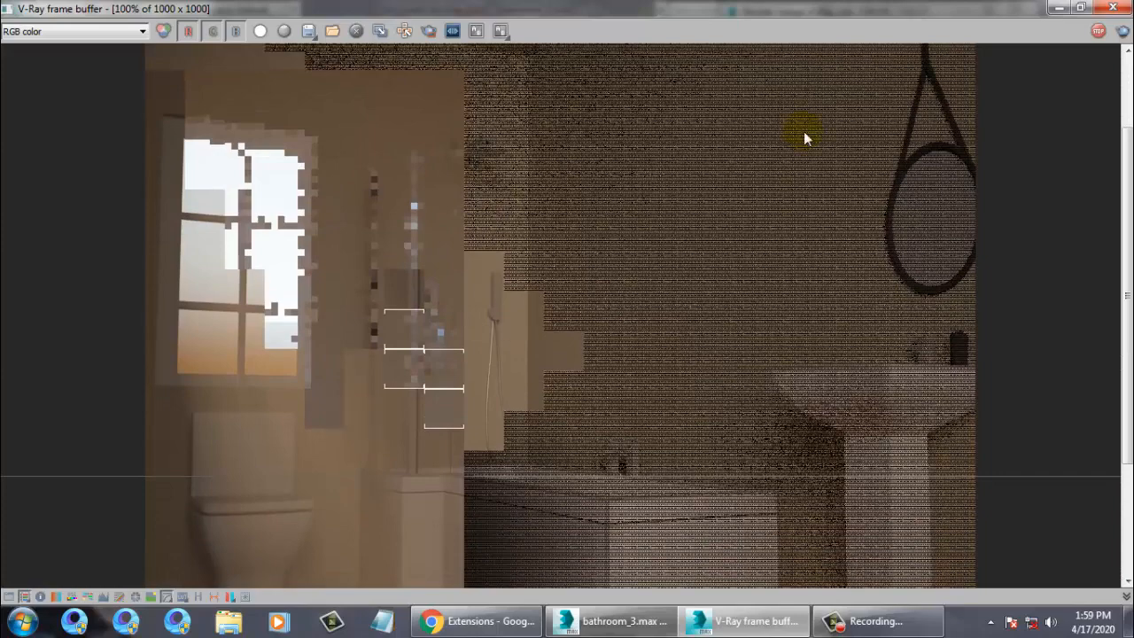
{"action": "middle_click_drag", "start_coordinate": [428, 379], "coordinate": [587, 195]}
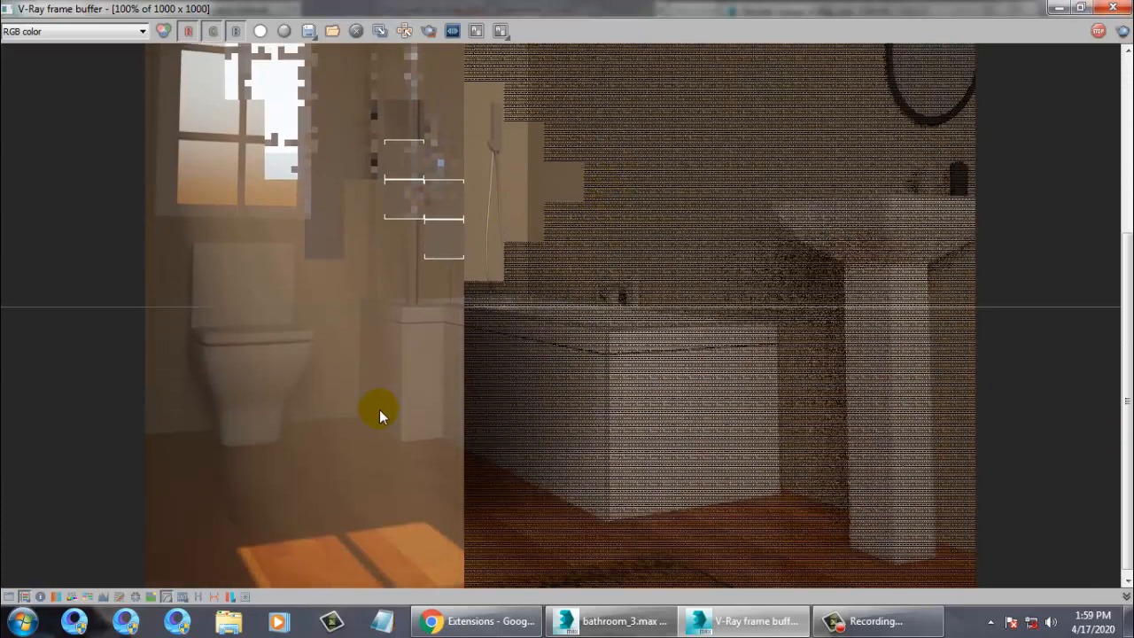
{"action": "scroll", "coordinate": [379, 409], "scroll_direction": "down", "scroll_amount": 1}
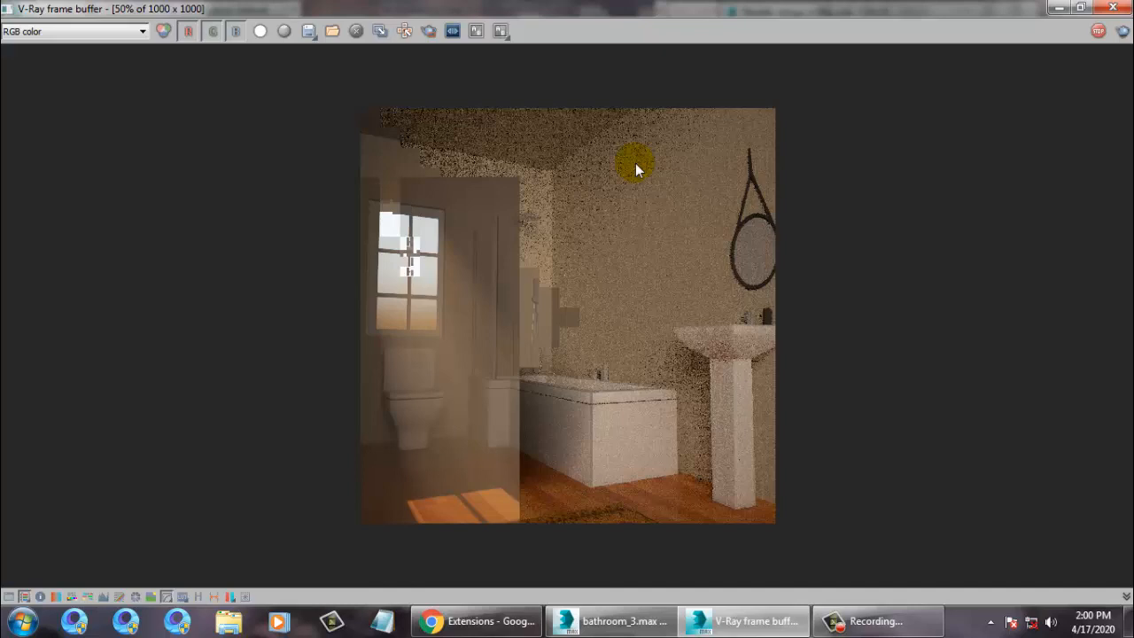
{"action": "left_click", "coordinate": [921, 625]}
{"action": "left_click", "coordinate": [1097, 542]}
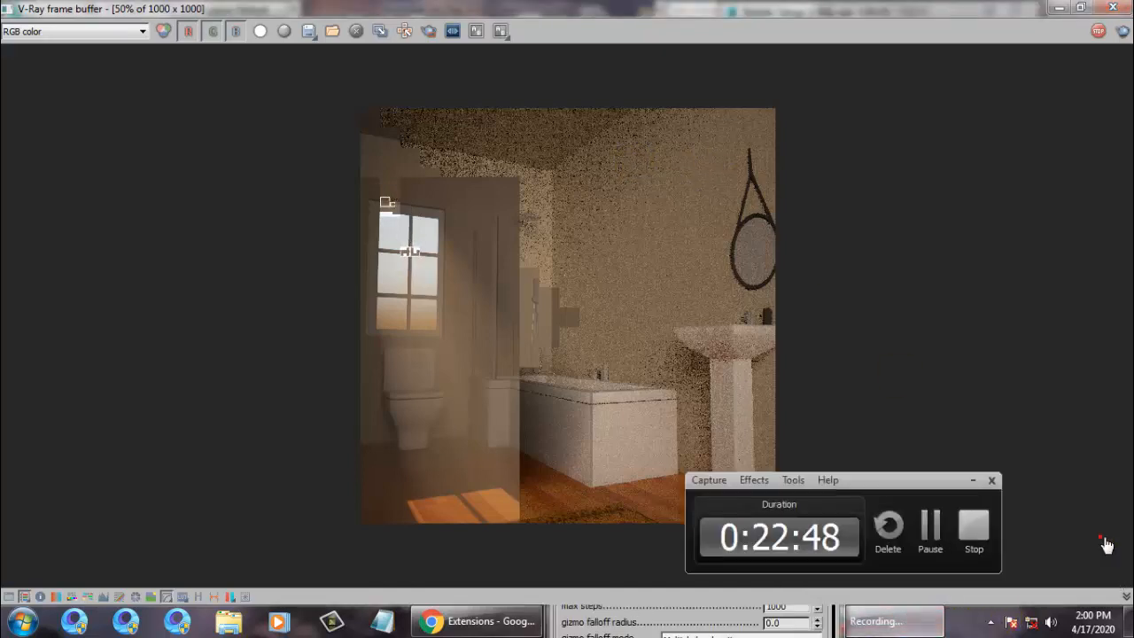